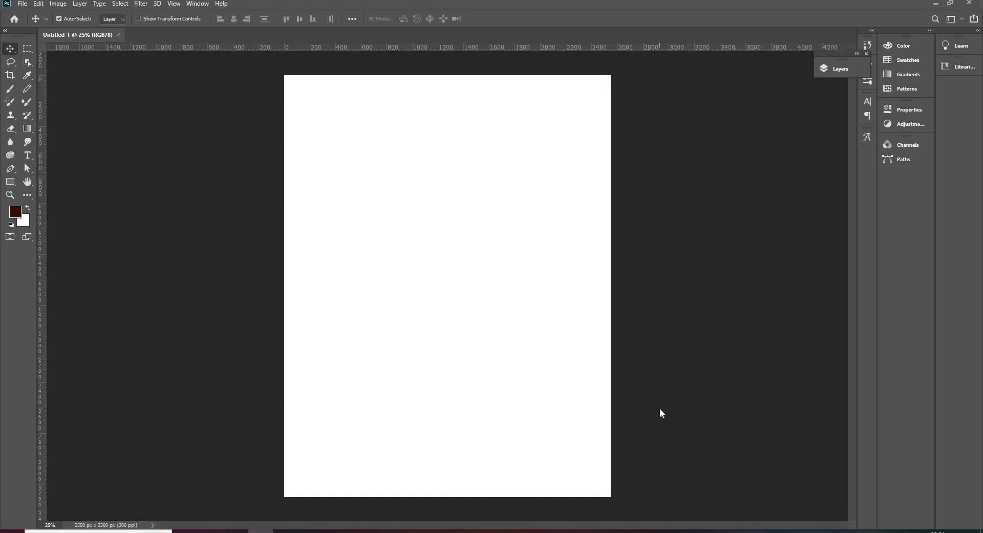
Copy the jumping basketball player photo from the browser's image results and paste it into the blank Photoshop document
key(alt+Tab)
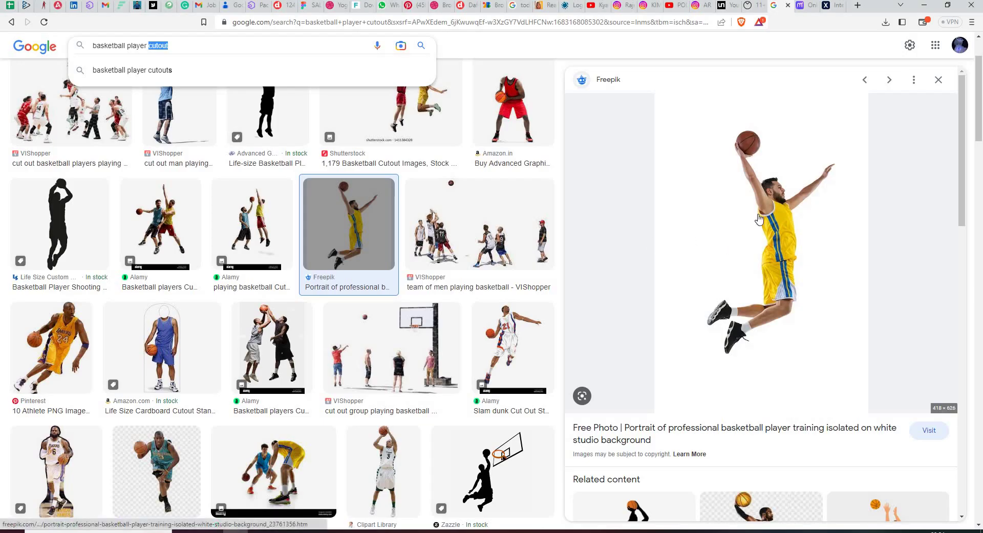
right_click(760, 215)
click(800, 358)
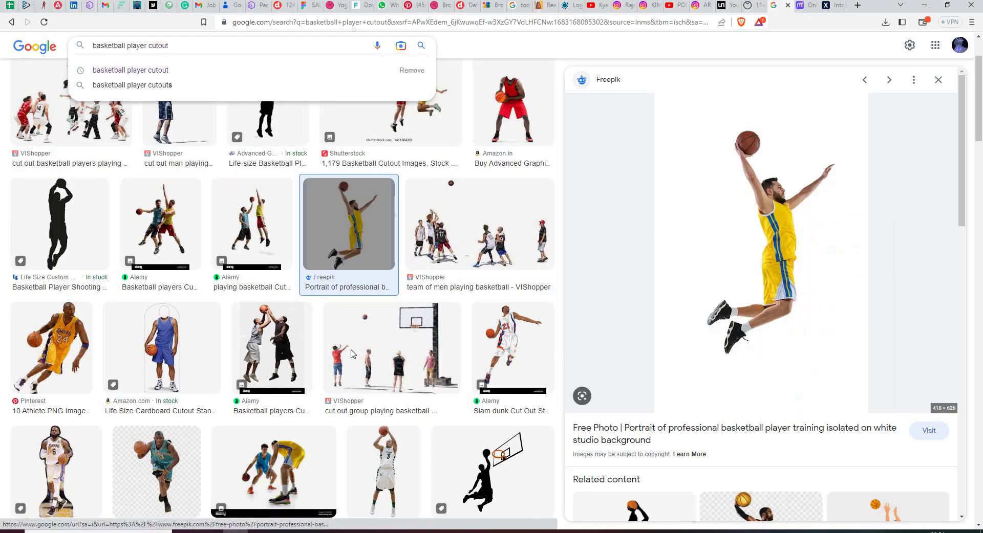
key(alt+Tab)
key(ctrl+v)
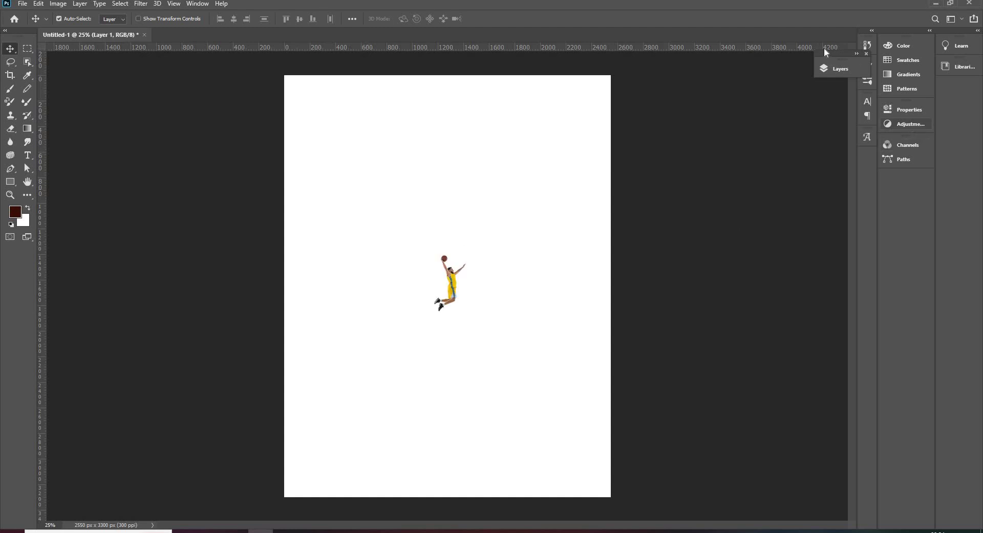
Show the layer list and scale up the pasted player photo until it fills most of the page
click(833, 70)
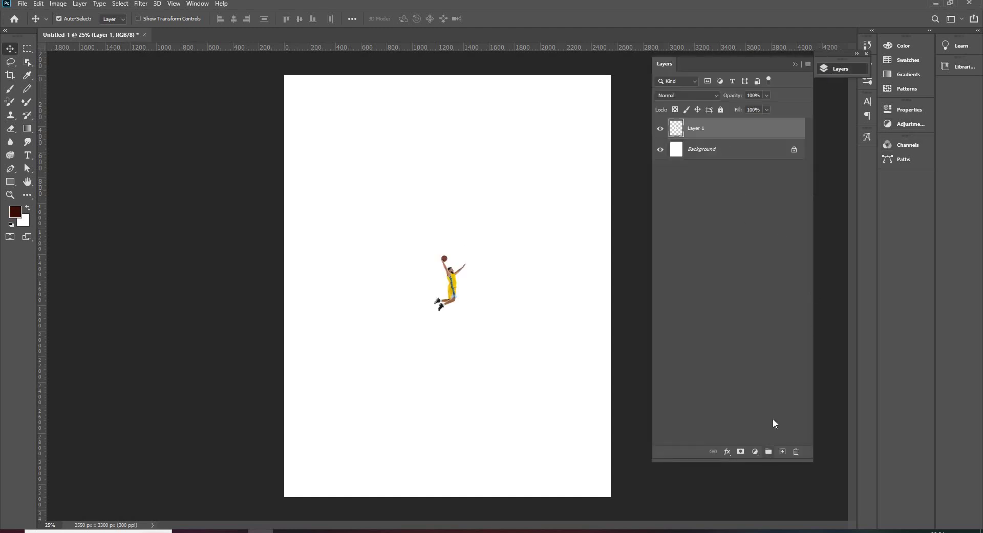
key(ctrl+t)
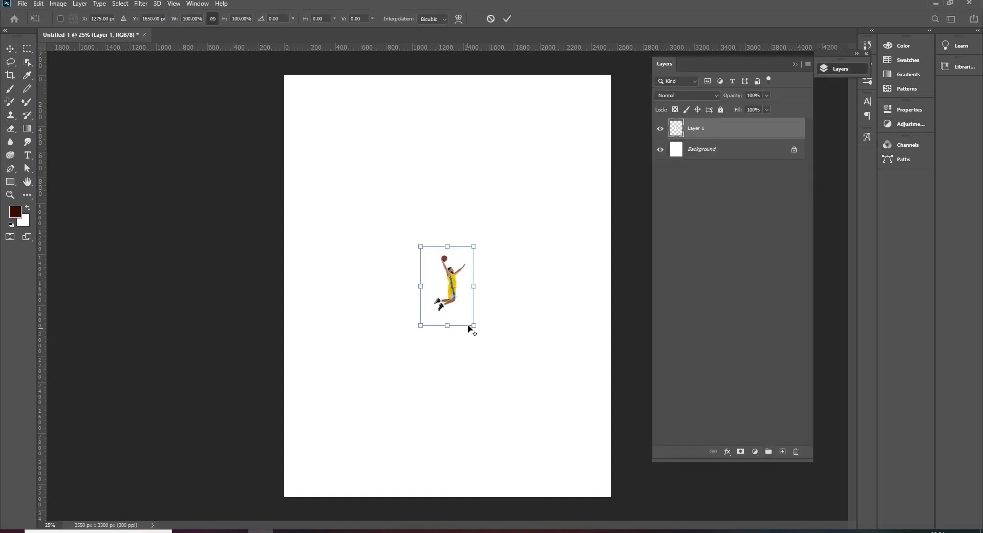
drag(519, 374, 599, 470)
key(Return)
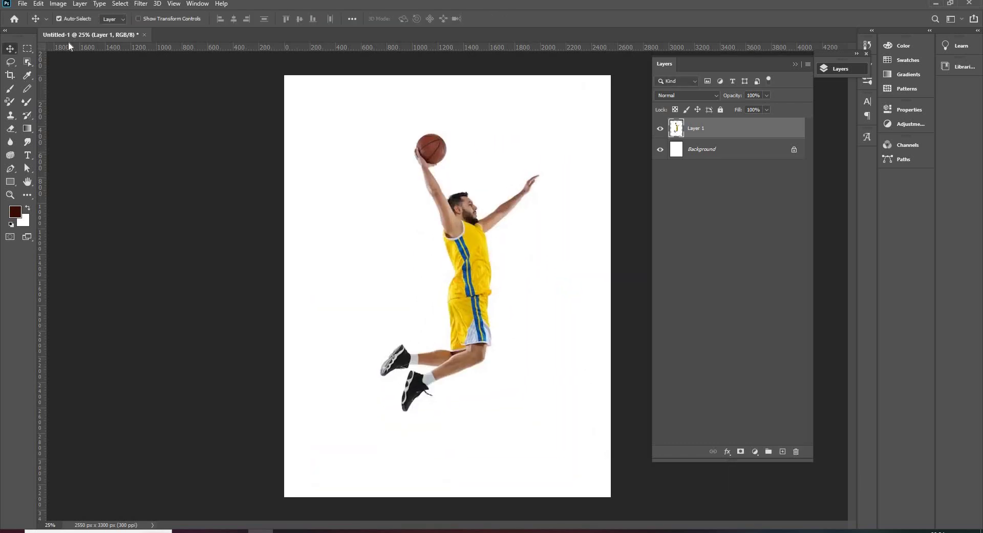
Select the basketball player on Layer 1 automatically with the Object Selection tool's Select Subject
click(28, 48)
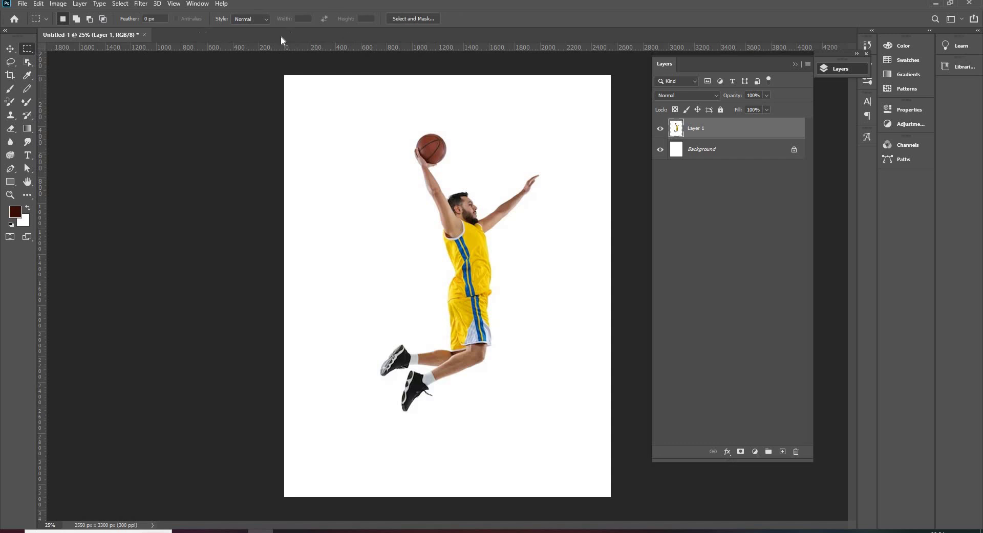
click(10, 62)
click(26, 62)
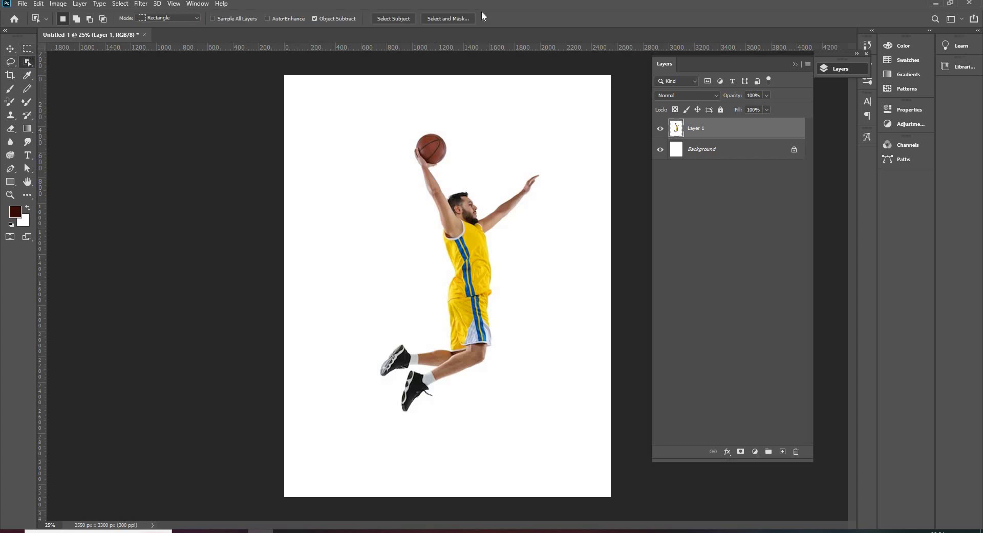
click(393, 19)
scroll(415, 395, up, 5)
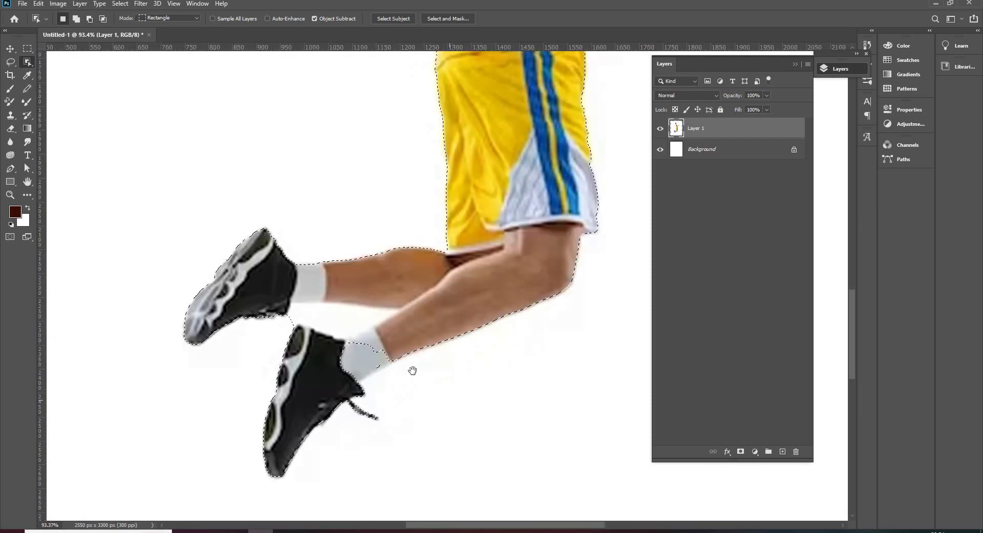
scroll(412, 370, down, 1)
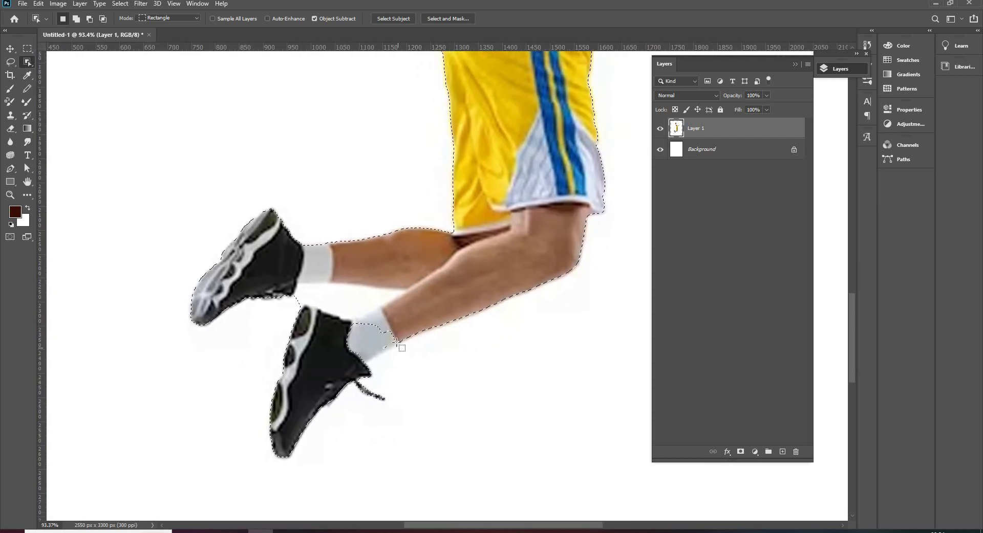
Subtract the white gap between the player's lower legs and shoes from the selection with the Polygonal Lasso tool
drag(368, 319, 352, 330)
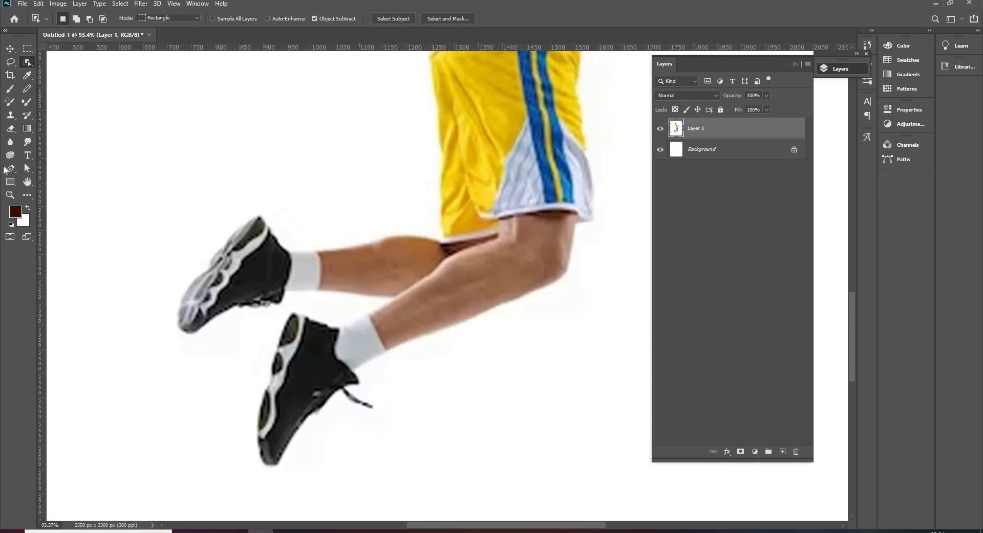
click(10, 62)
click(35, 71)
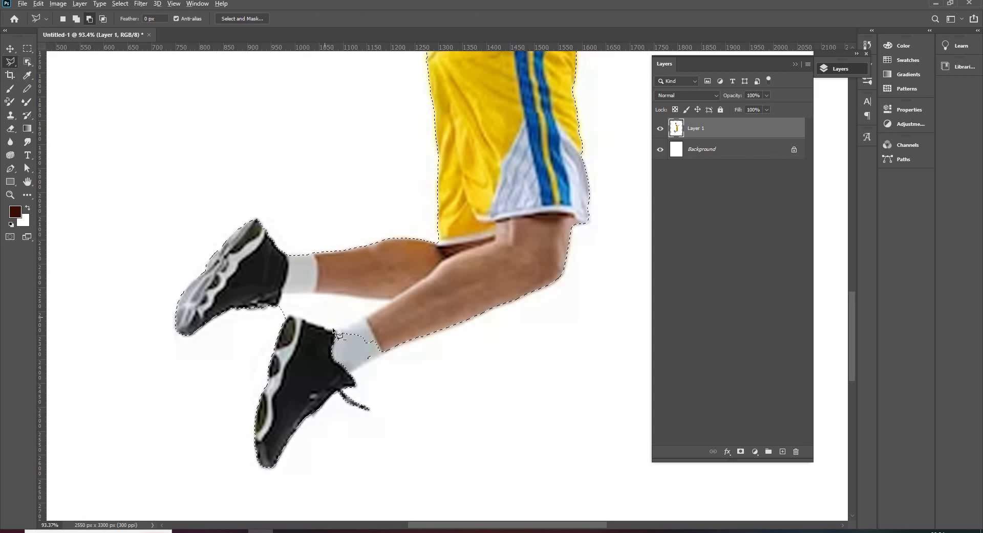
scroll(347, 334, up, 2)
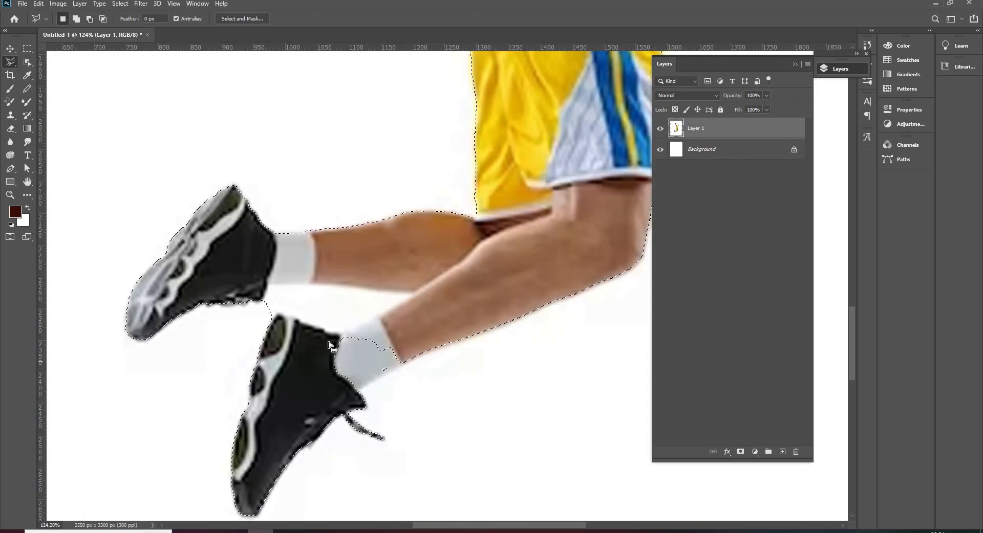
click(76, 19)
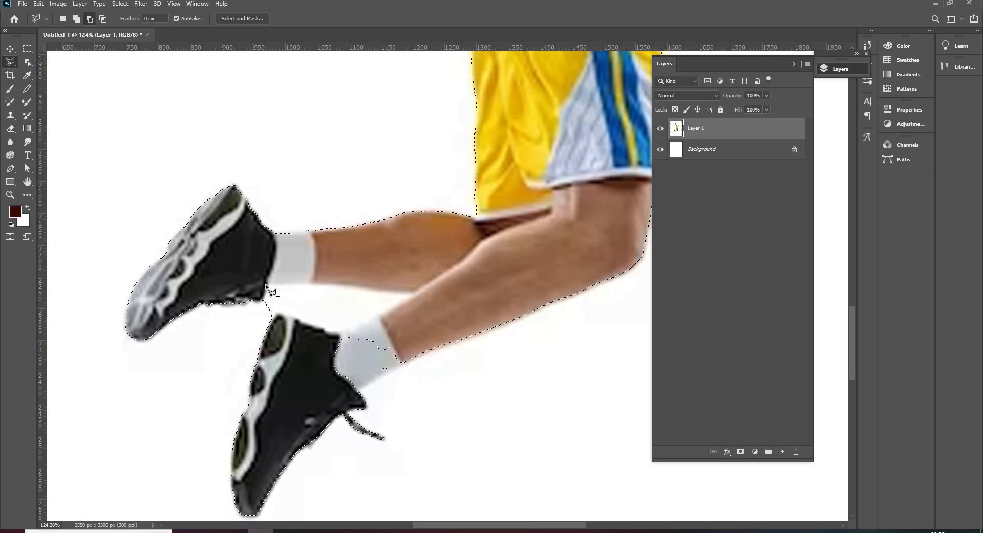
click(268, 284)
click(410, 296)
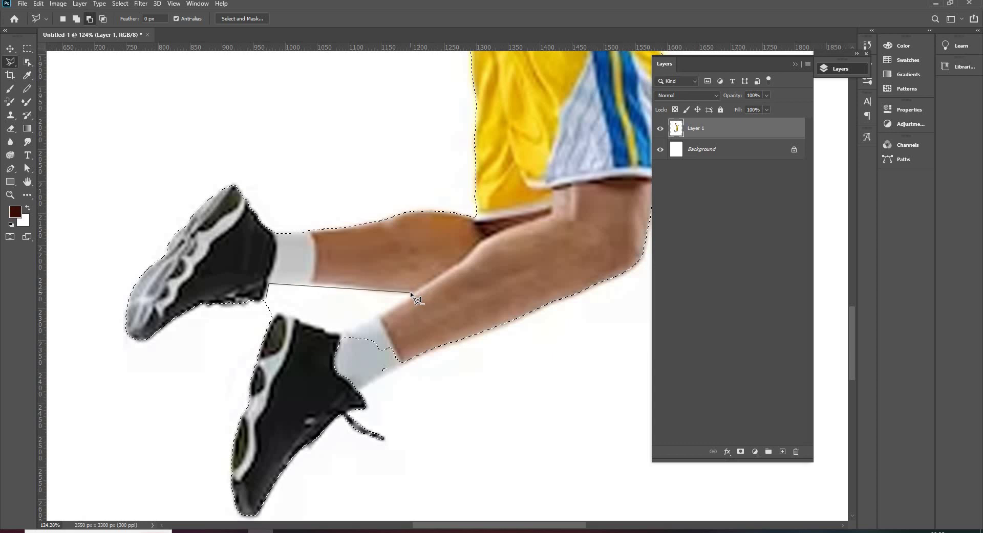
click(341, 334)
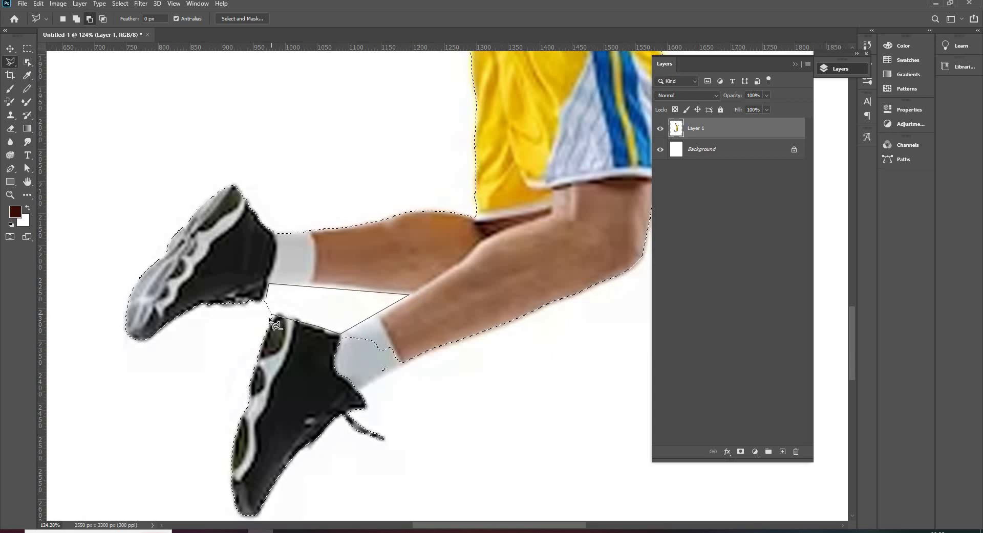
double_click(271, 317)
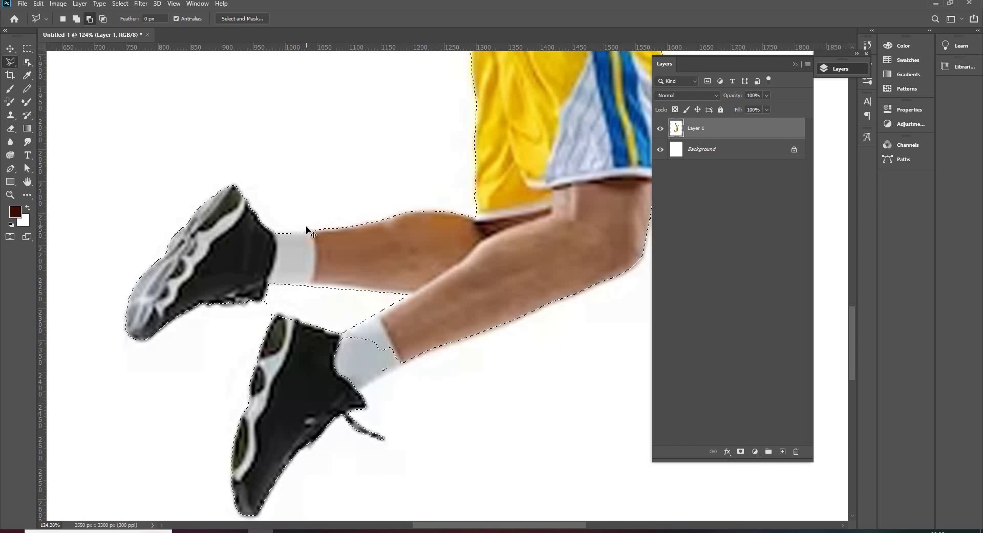
Add the missing sock and ankle area of the lower foot to the selection with the Polygonal Lasso tool
scroll(417, 275, up, 2)
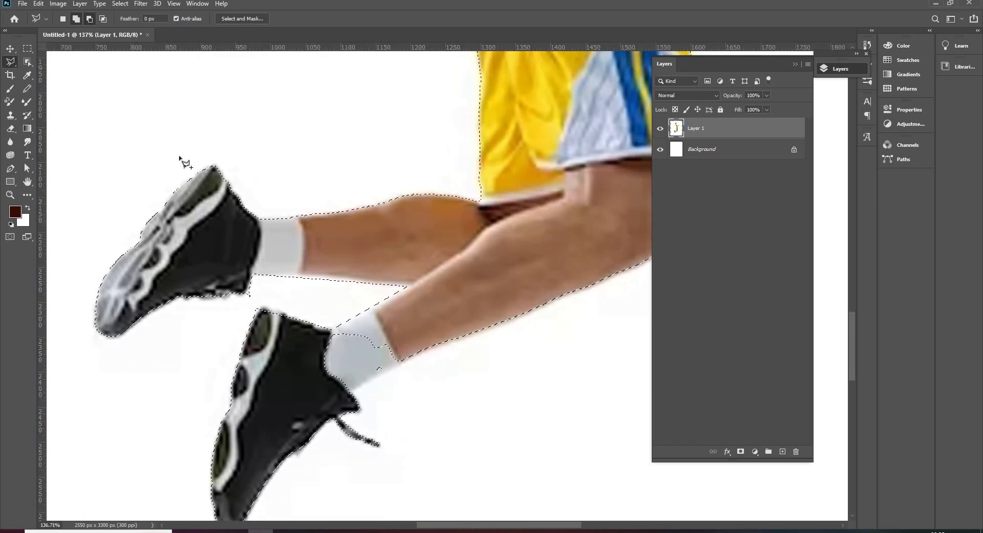
click(332, 334)
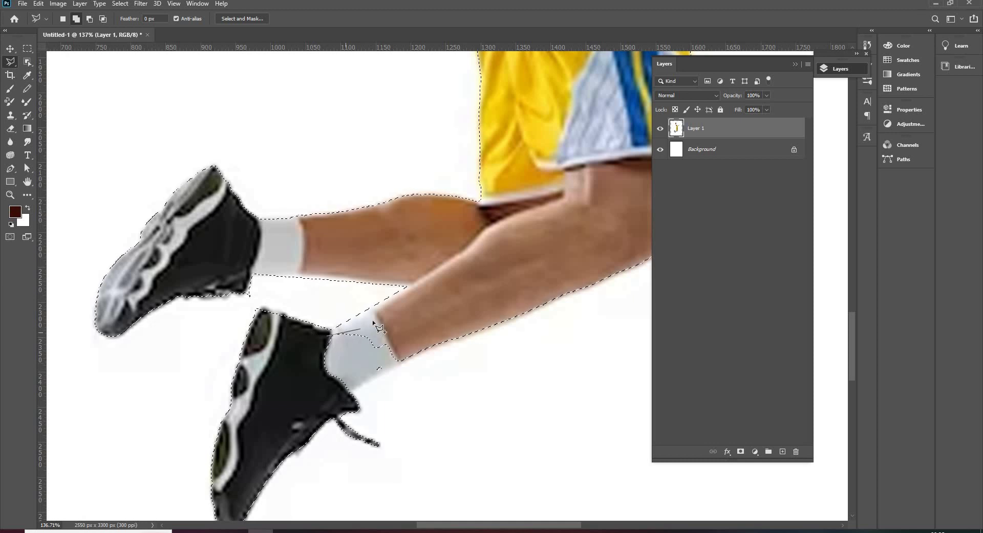
click(445, 308)
click(447, 320)
click(430, 350)
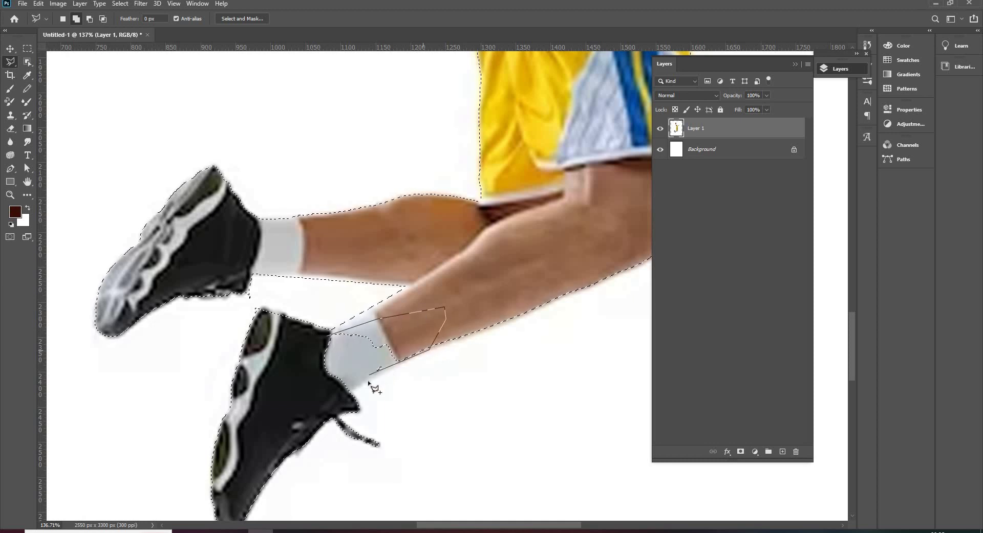
click(352, 391)
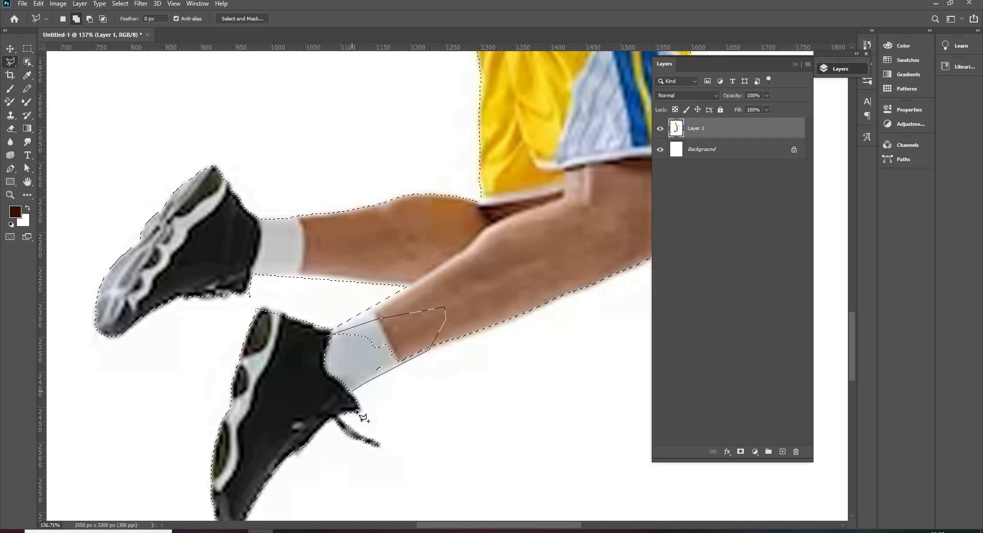
click(359, 411)
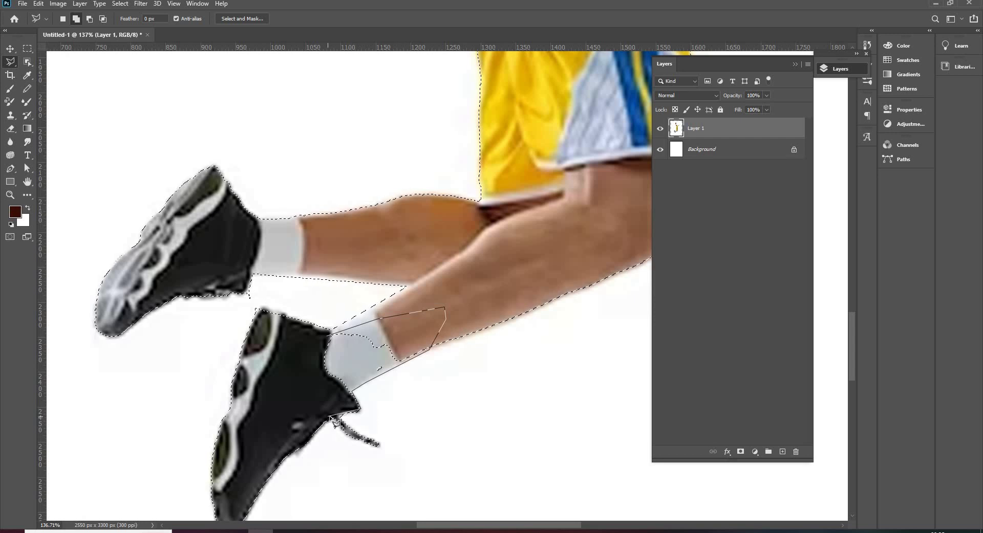
click(330, 418)
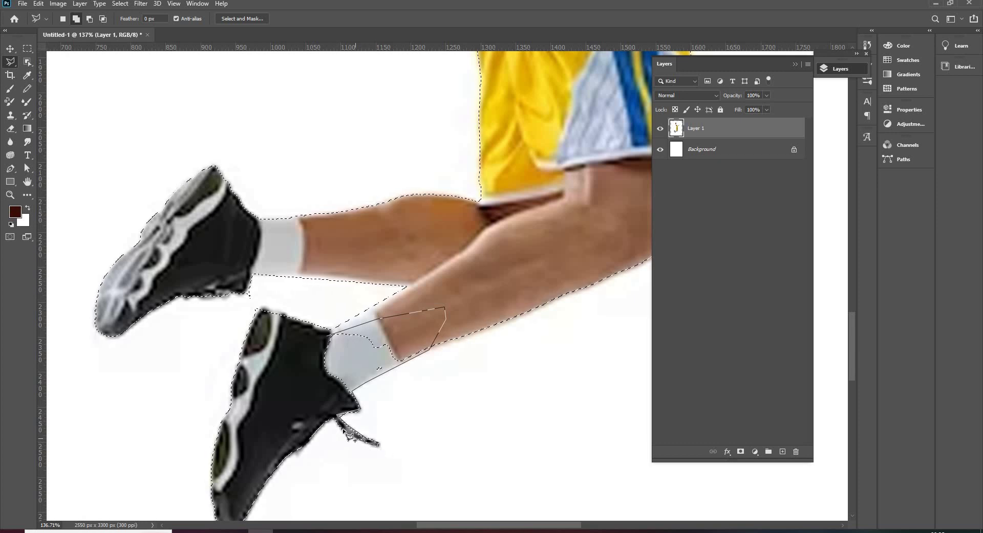
double_click(300, 377)
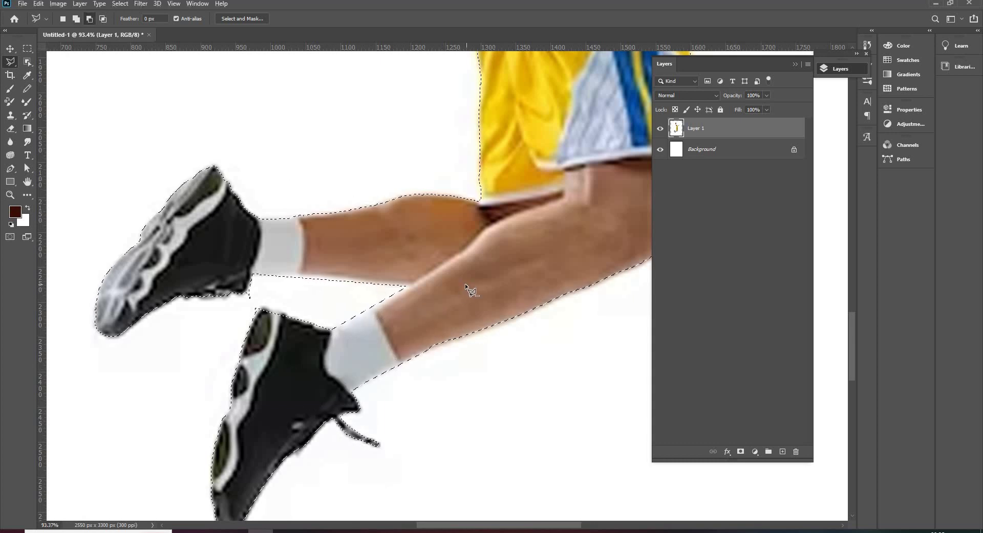
Invert the selection, delete the photo's white background around the player, and deselect
scroll(464, 283, down, 5)
scroll(413, 294, up, 3)
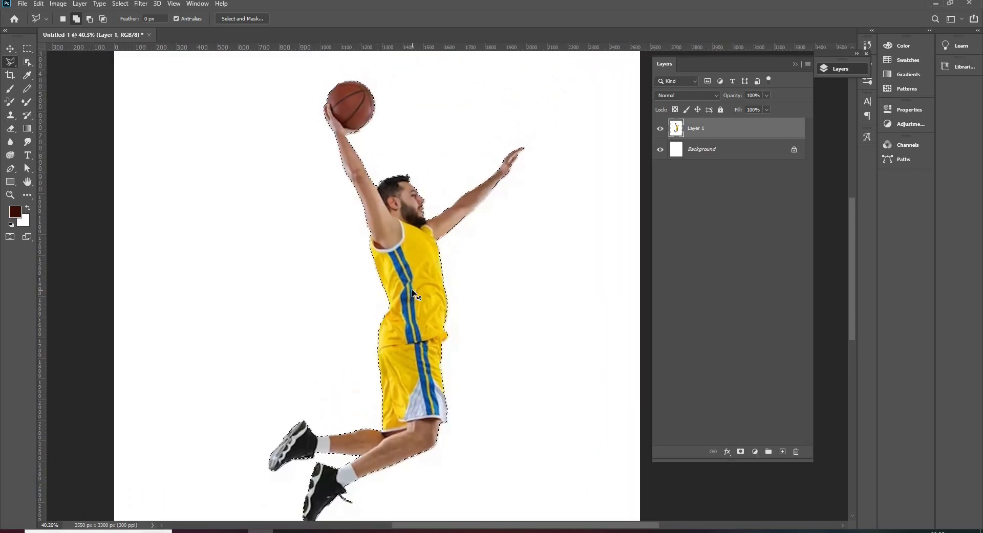
key(ctrl+shift+i)
key(Delete)
key(ctrl+d)
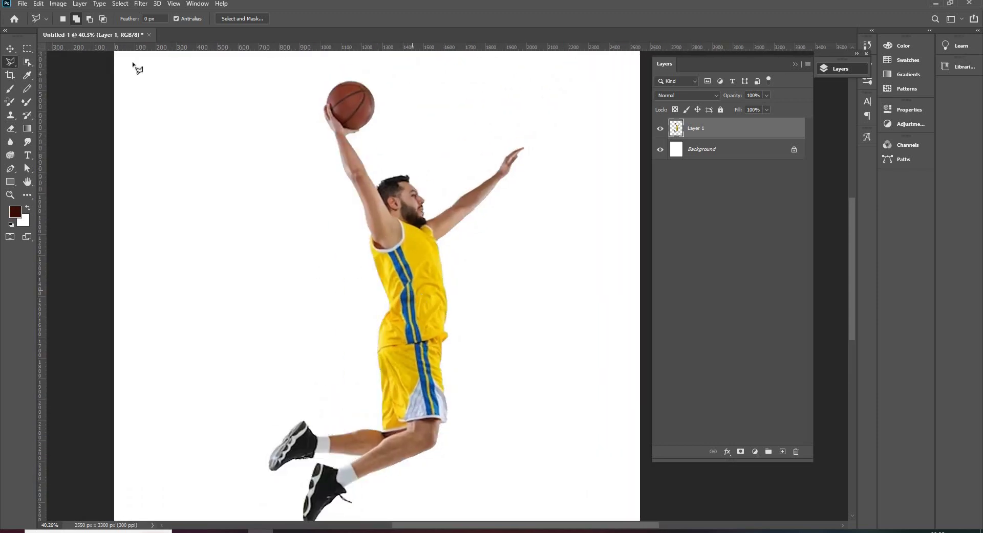
key(v)
scroll(517, 266, down, 3)
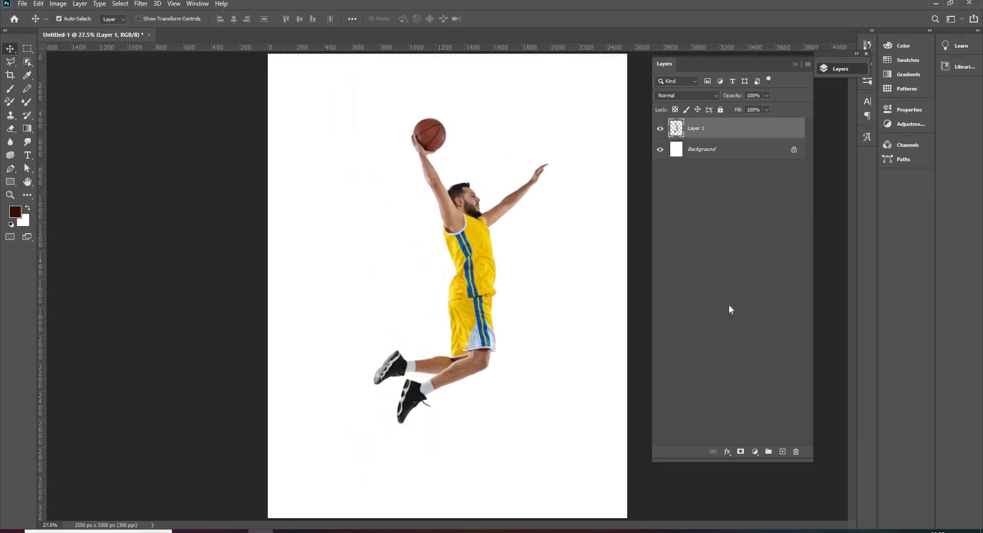
Add a new empty layer and place it between the player layer and the Background
click(784, 451)
drag(726, 136, 721, 160)
scroll(452, 320, down, 2)
scroll(461, 299, up, 1)
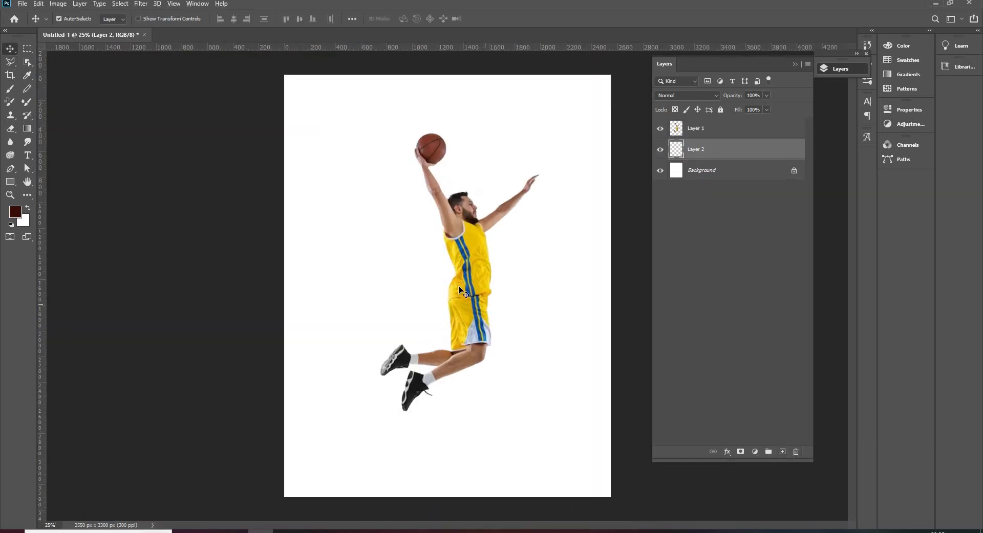
Fill the new layer with yellow sampled from the player's shorts
key(i)
click(474, 307)
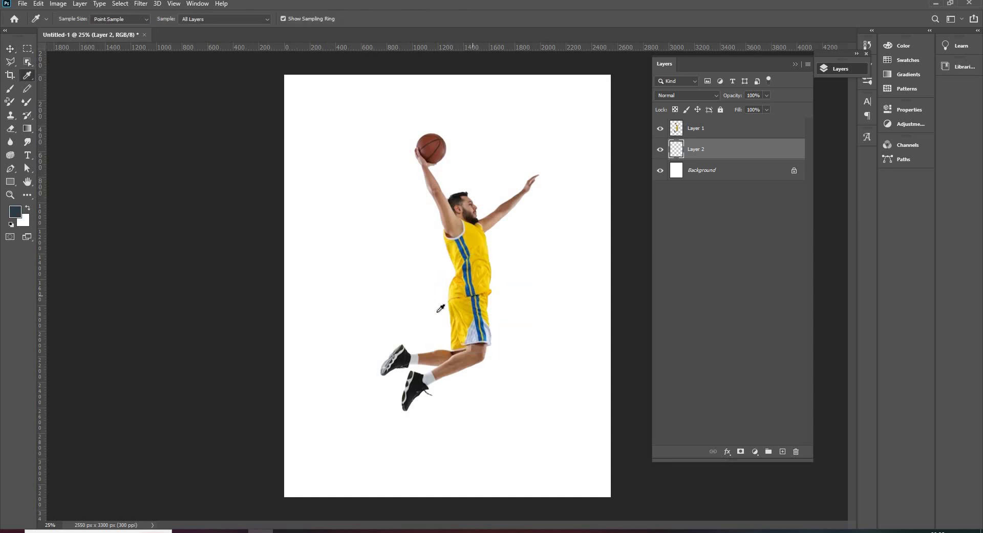
click(464, 312)
key(alt+BackSpace)
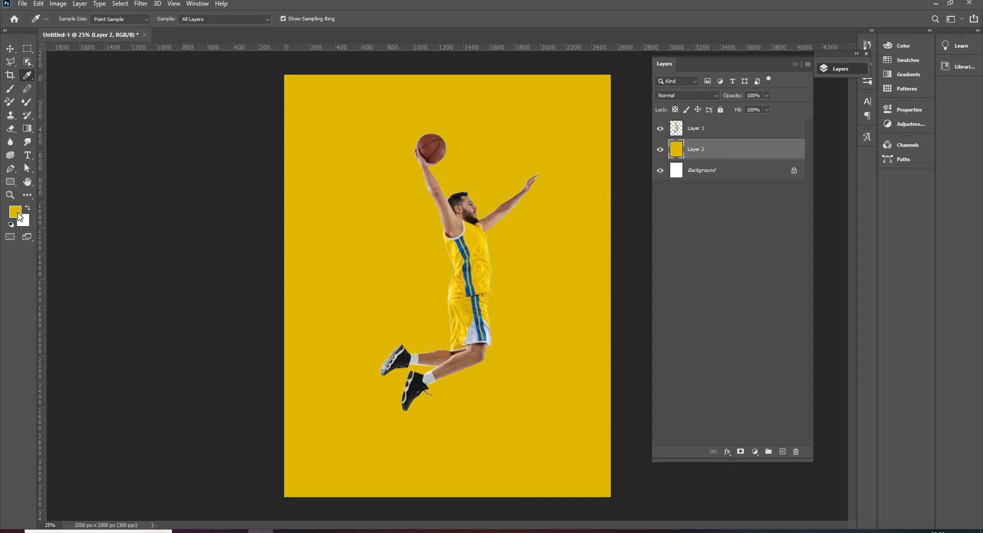
Set the foreground color to the blue of the jersey stripe and fill Layer 2 with it
click(15, 211)
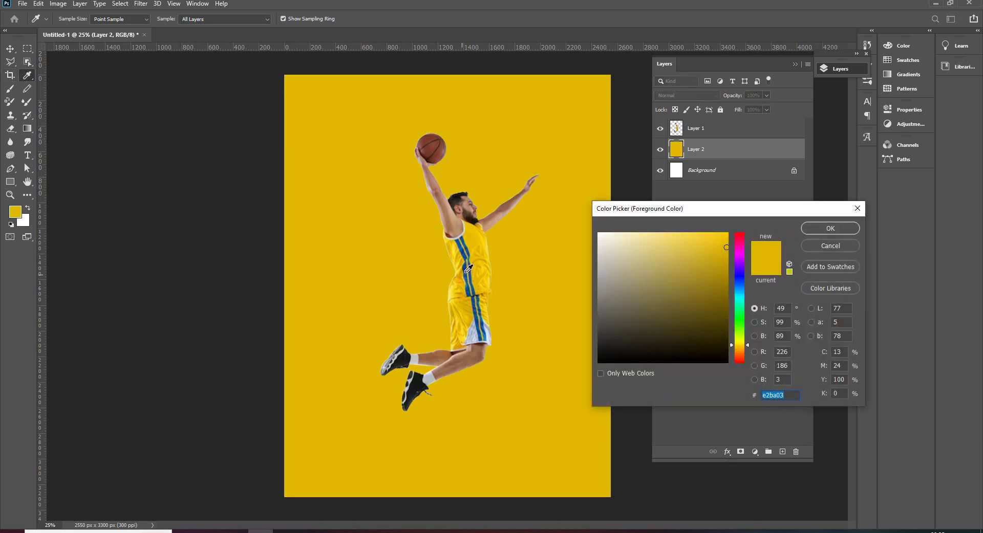
click(467, 270)
click(844, 231)
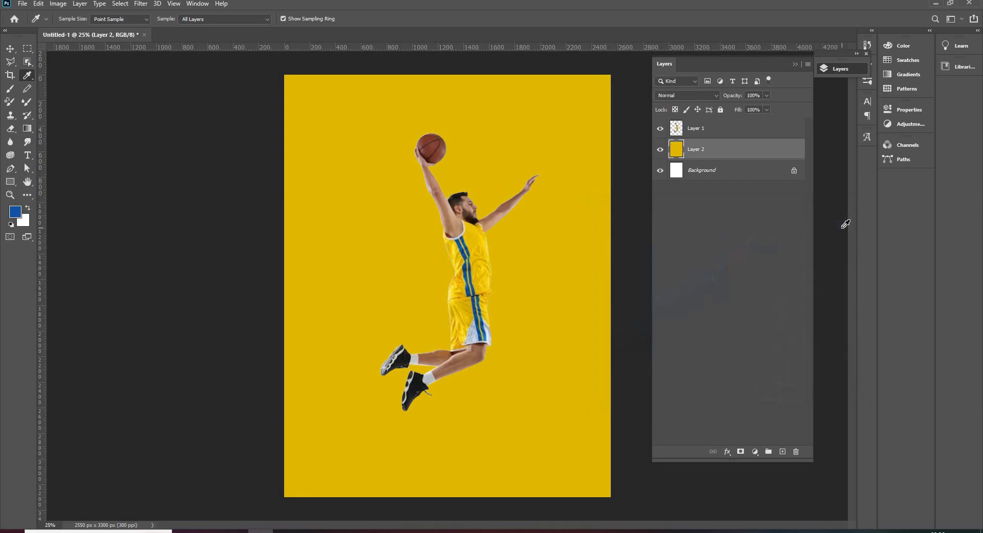
key(alt+BackSpace)
key(v)
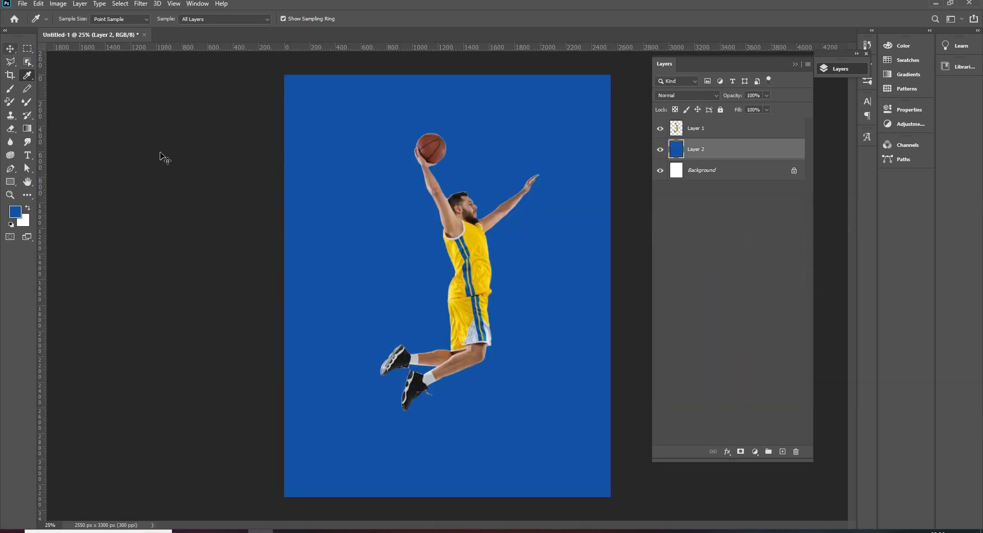
Move the player up and to the left on the canvas and rotate him 4.2° clockwise
click(446, 252)
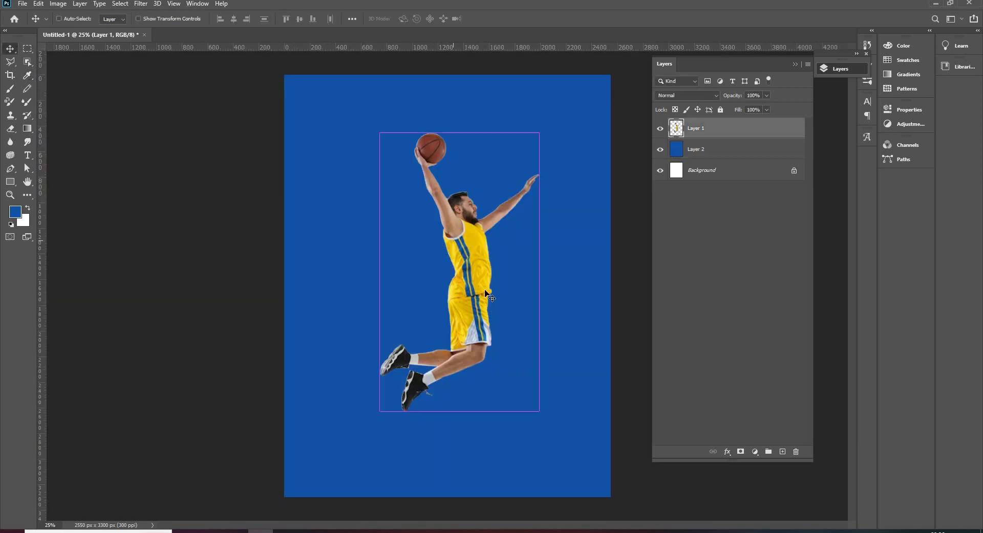
key(ctrl+t)
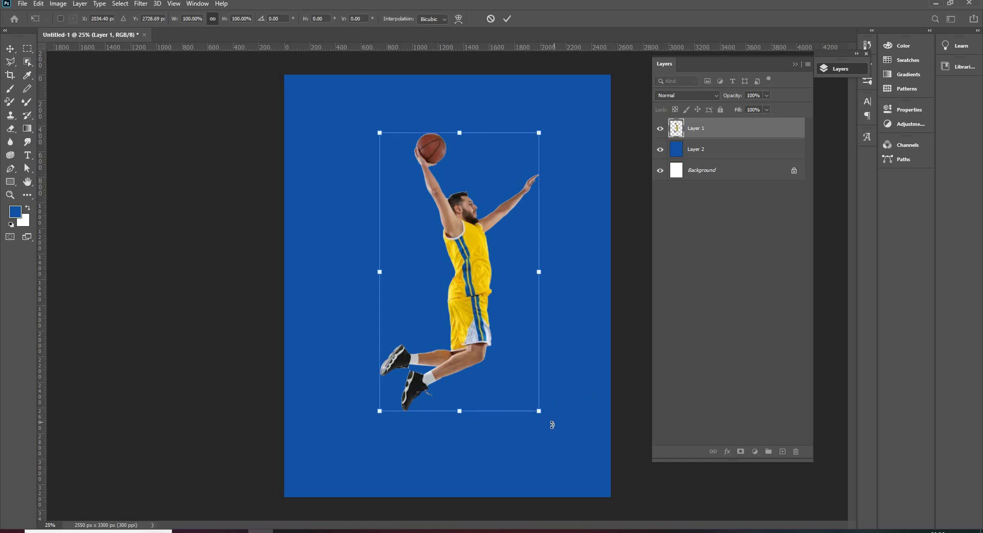
drag(550, 423, 551, 426)
key(ctrl+z)
drag(423, 252, 403, 232)
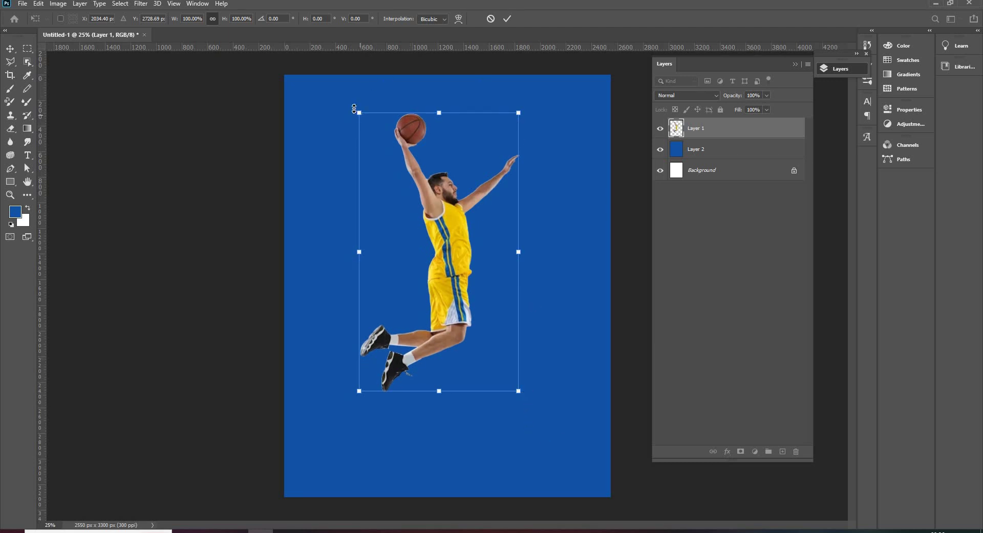
drag(350, 106, 385, 104)
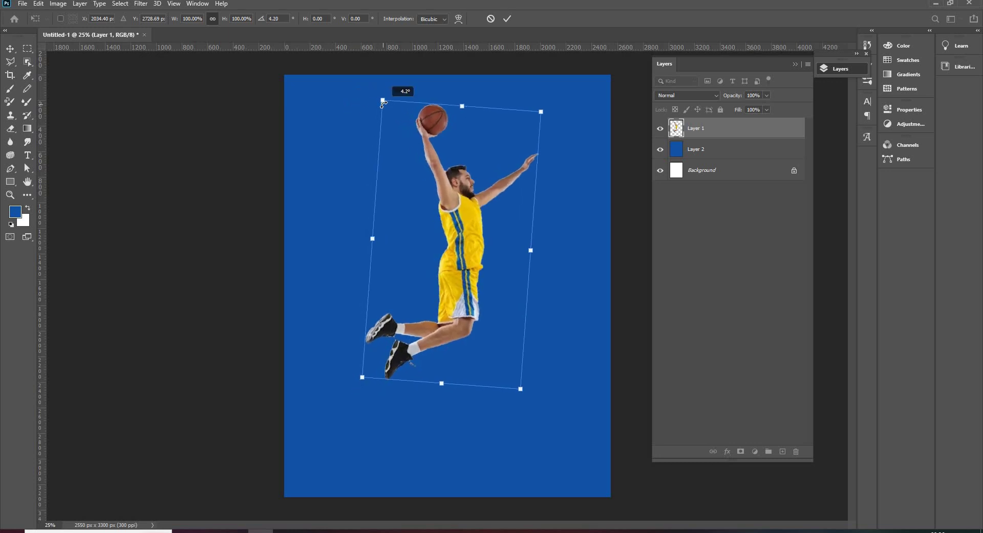
drag(440, 236, 424, 239)
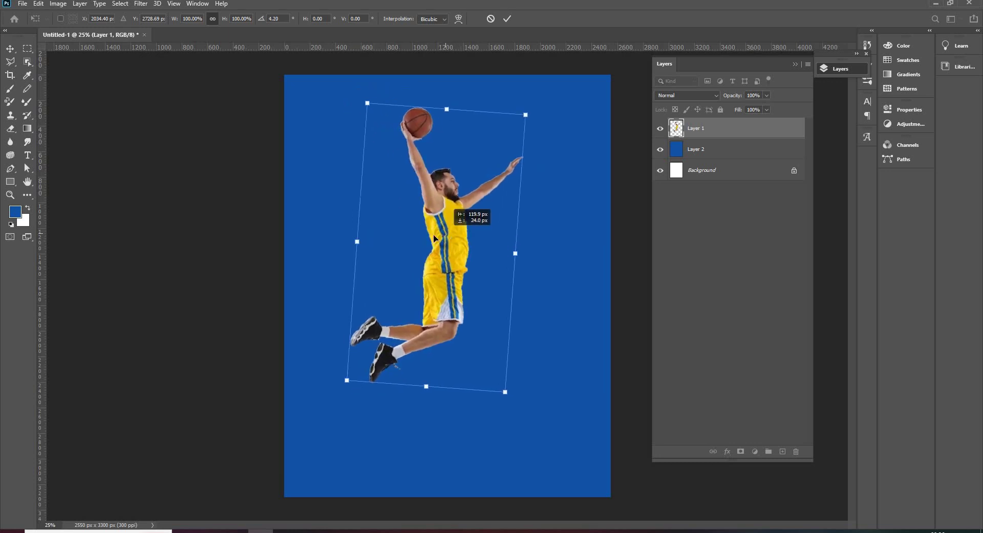
key(Return)
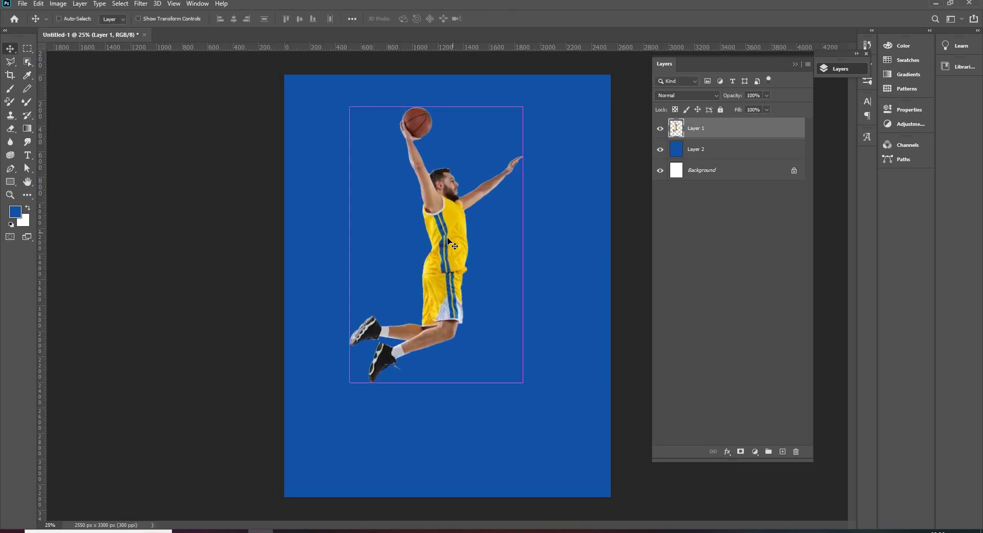
Duplicate the player to the left of the original and apply a solid black Color Overlay to the copy
drag(441, 289, 379, 278)
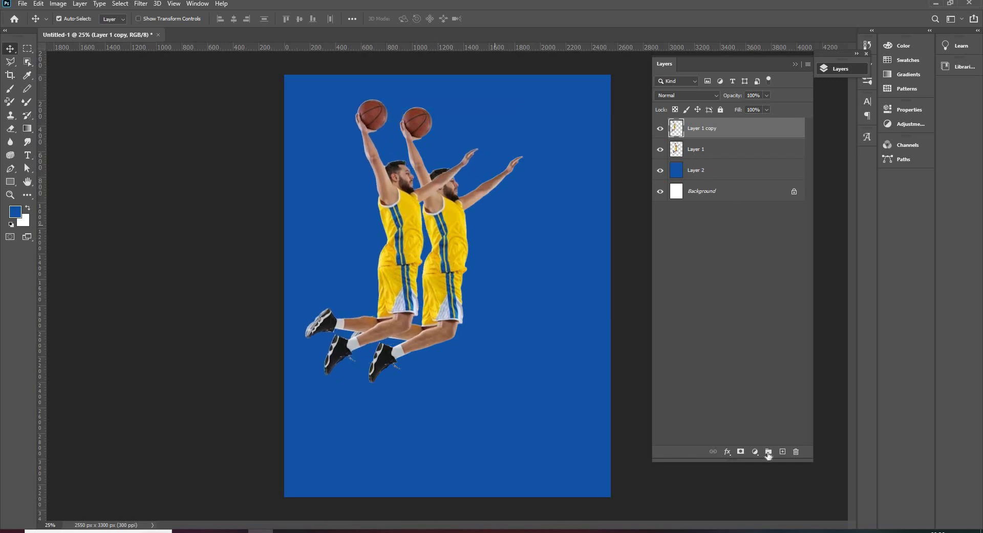
click(729, 453)
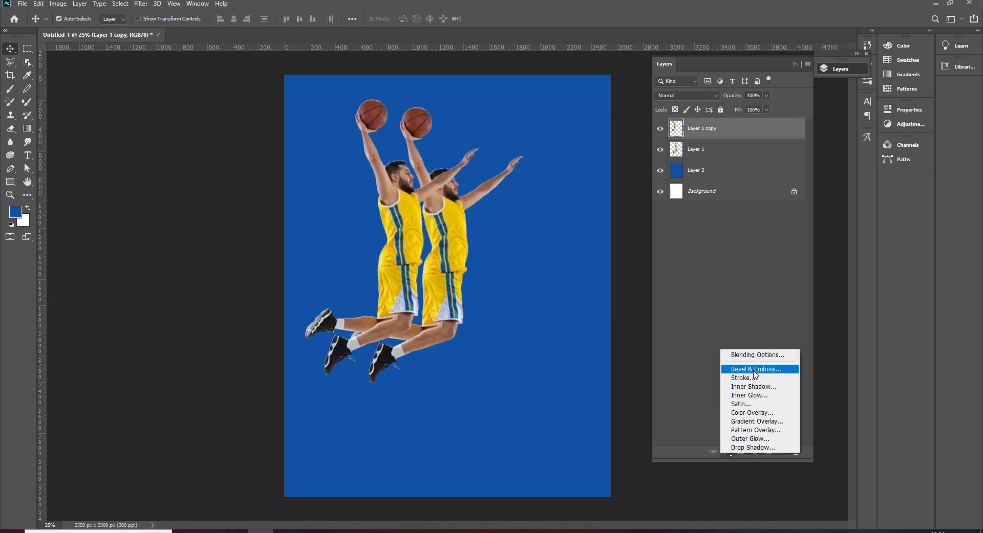
click(767, 412)
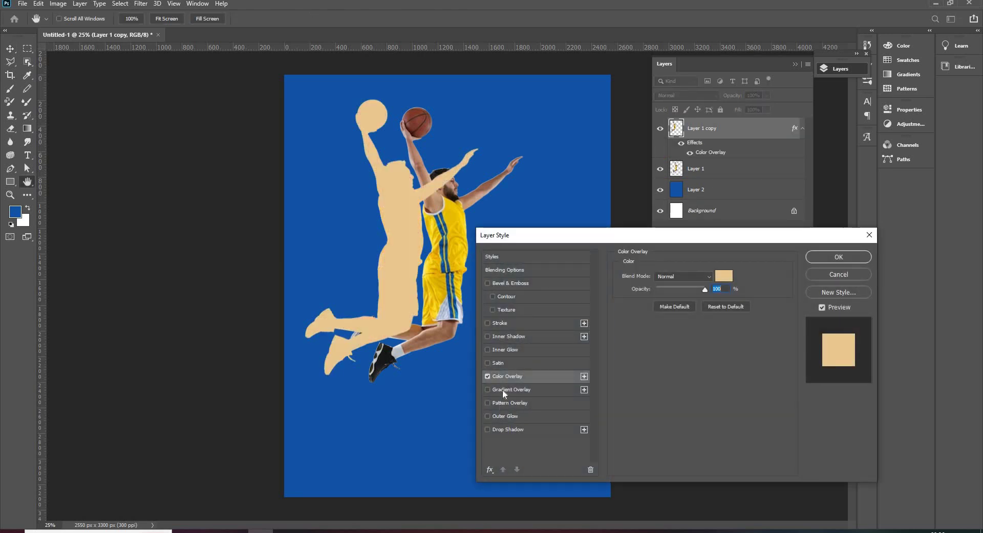
click(724, 281)
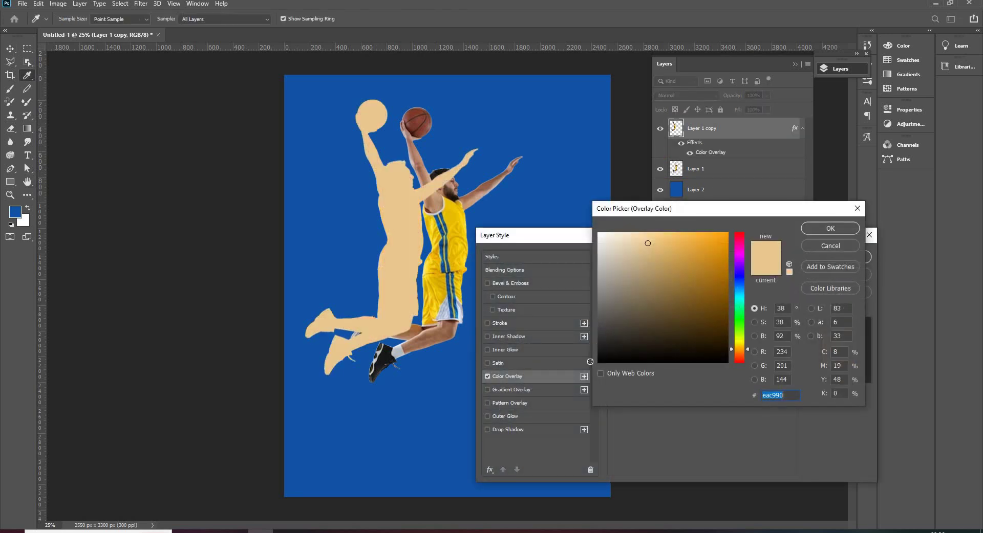
click(597, 362)
click(842, 229)
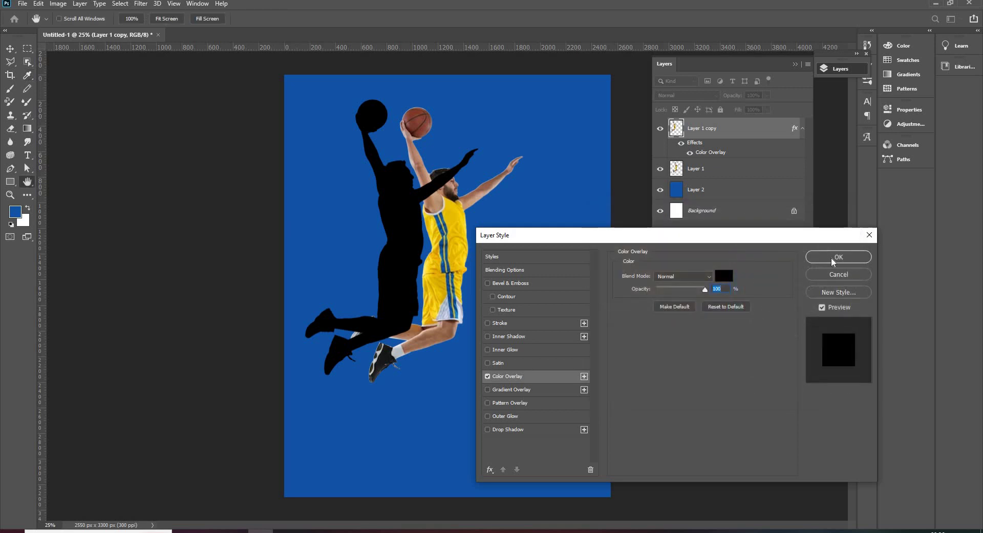
click(835, 258)
Place the black copy beneath Layer 1, shift it closer to the player, and lower its opacity to about 35%
drag(716, 137, 724, 180)
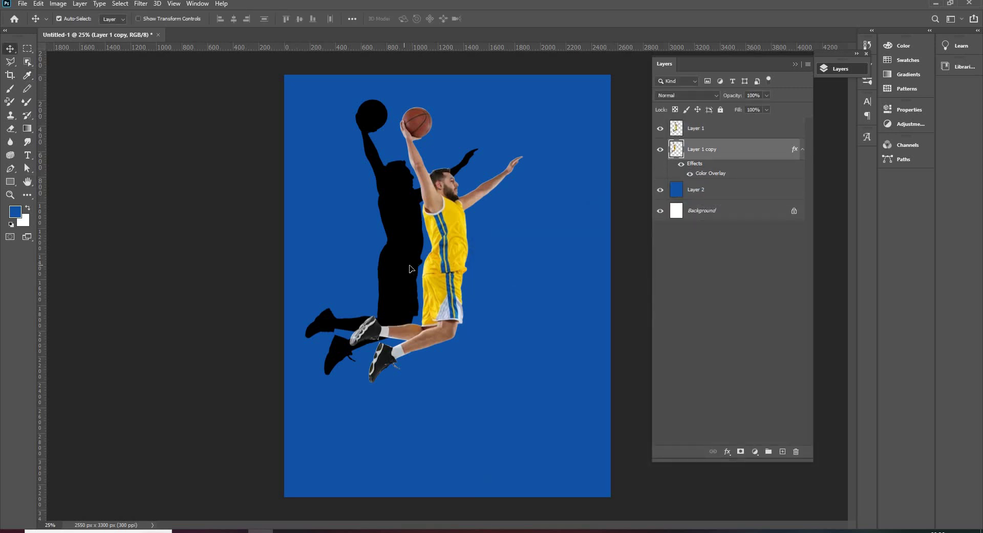
drag(392, 267, 402, 276)
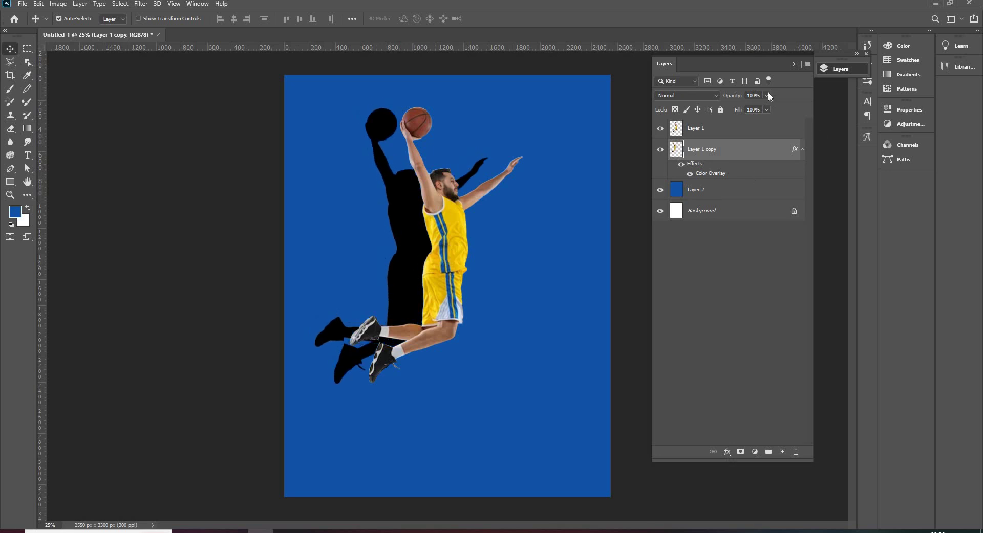
click(737, 108)
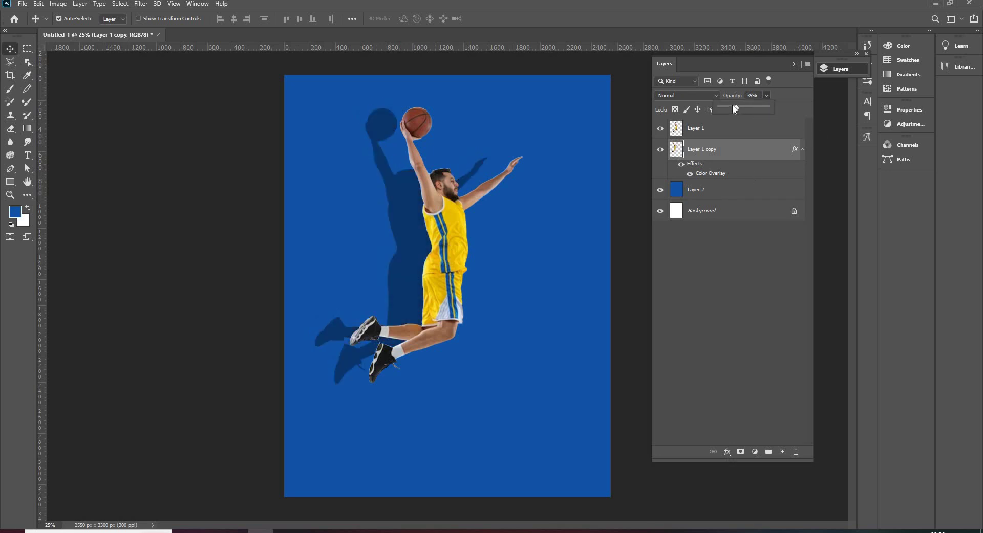
drag(733, 106, 732, 103)
Add the text "bounce" in the blue area below the player
key(t)
click(357, 425)
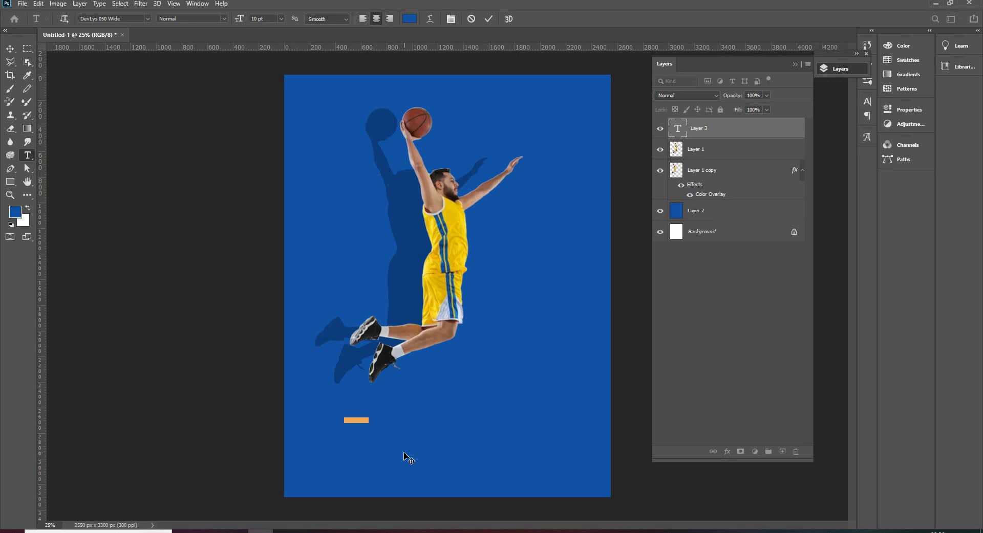
key(End)
click(9, 48)
Scale the "bounce" text up to about 1593% and move it across the player's waist
key(ctrl+t)
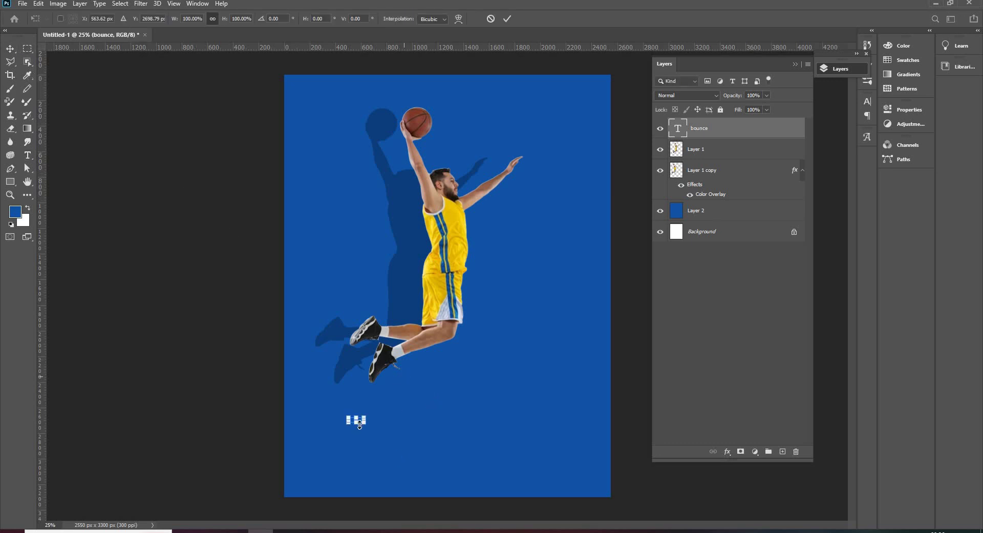
drag(455, 350, 562, 230)
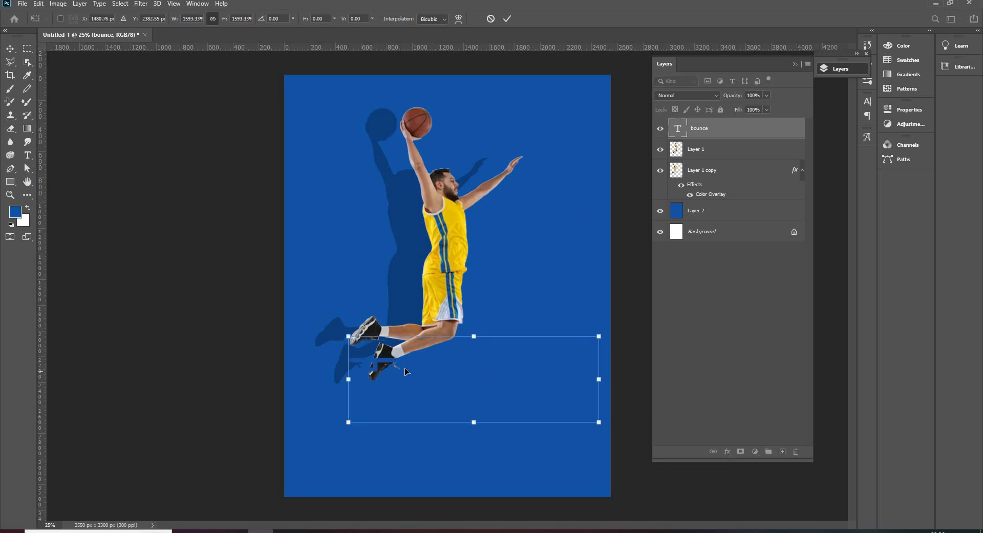
drag(373, 365, 331, 255)
key(Return)
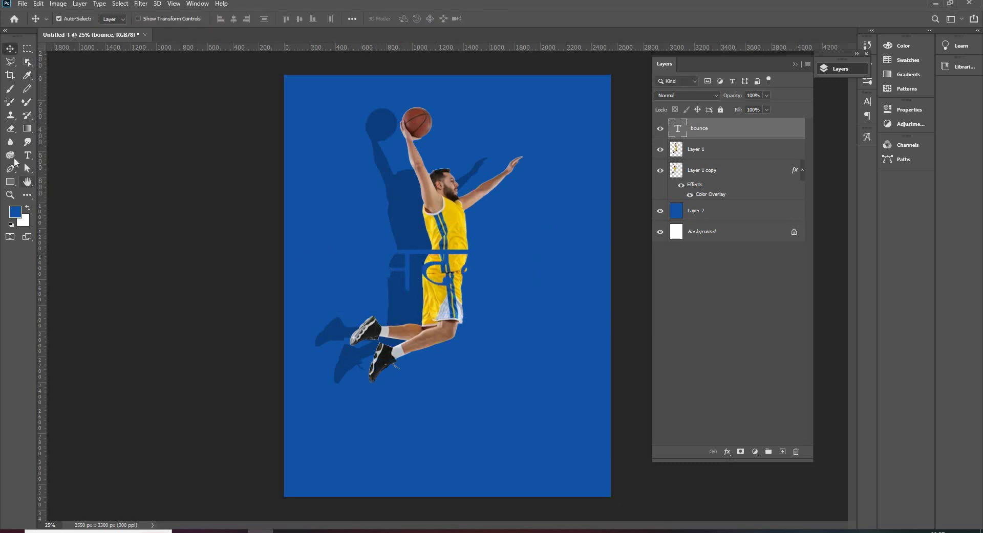
Change the "bounce" text's font to Franklin Gothic Medium
click(33, 156)
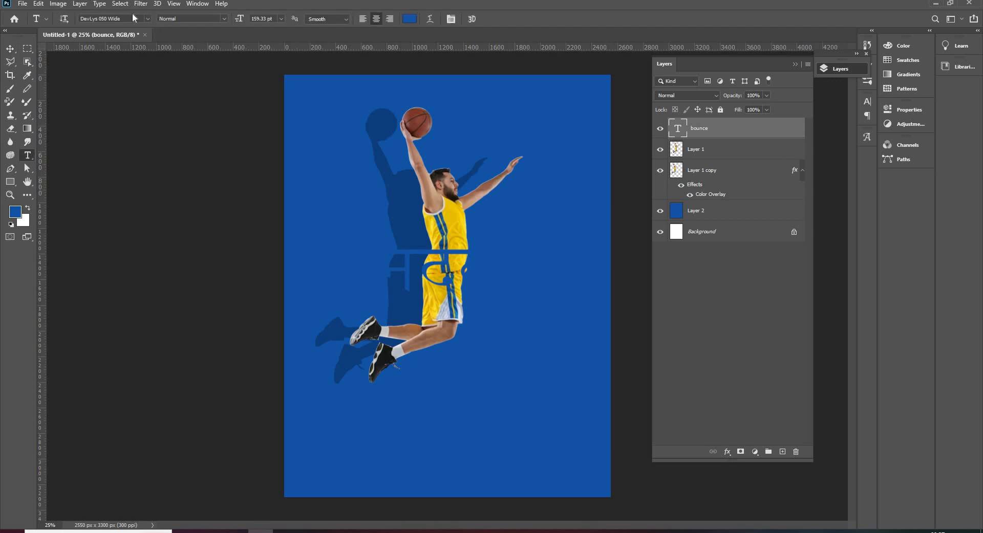
click(148, 19)
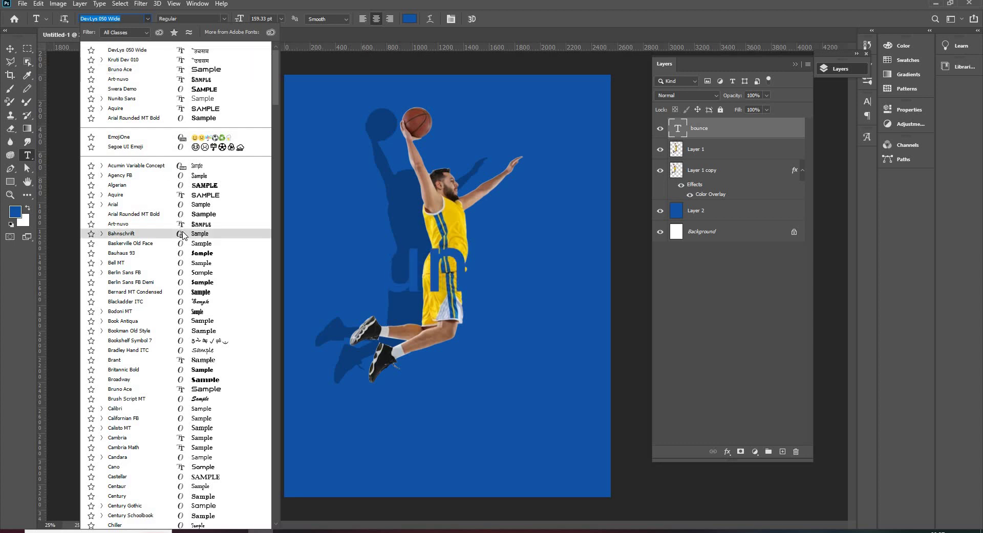
scroll(180, 378, down, 7)
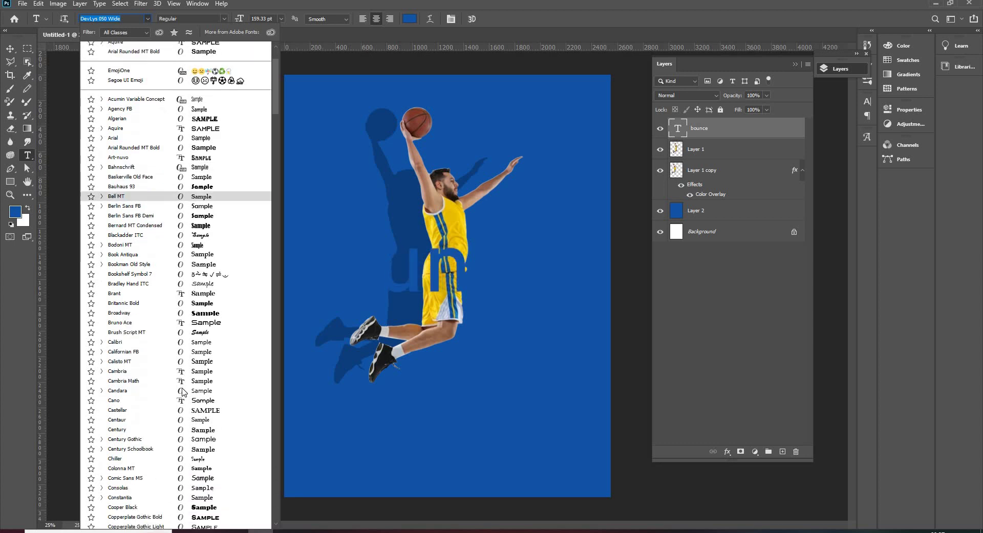
scroll(184, 393, down, 1)
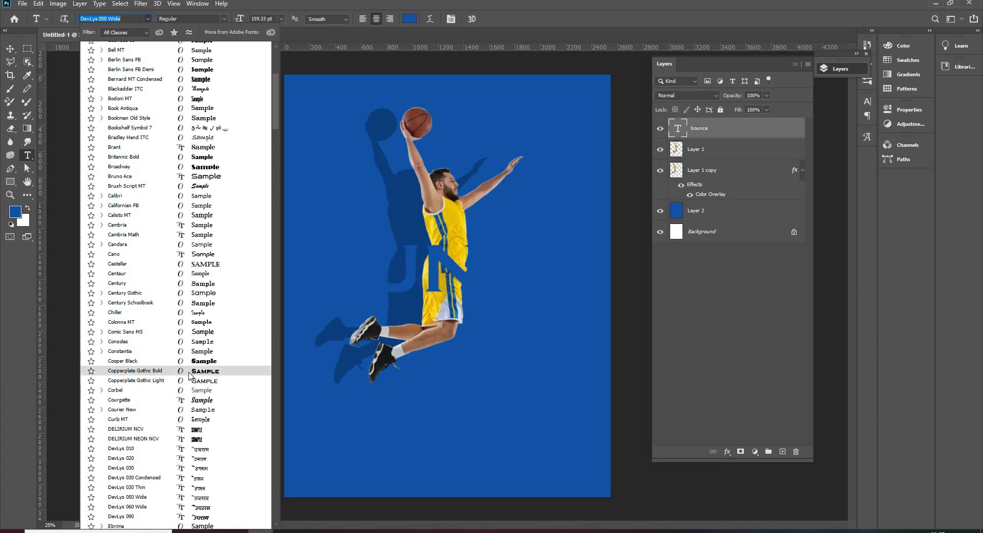
scroll(190, 376, down, 9)
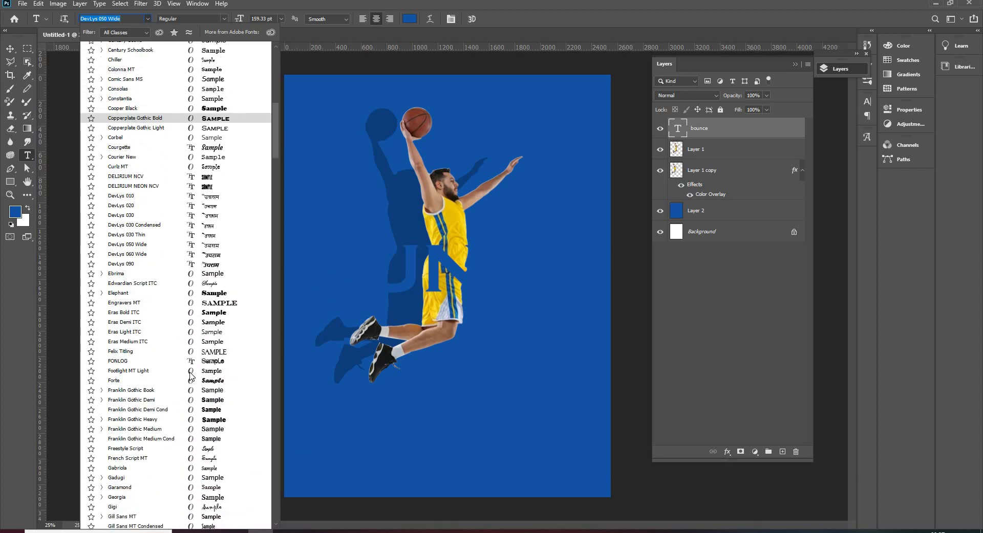
scroll(192, 378, down, 2)
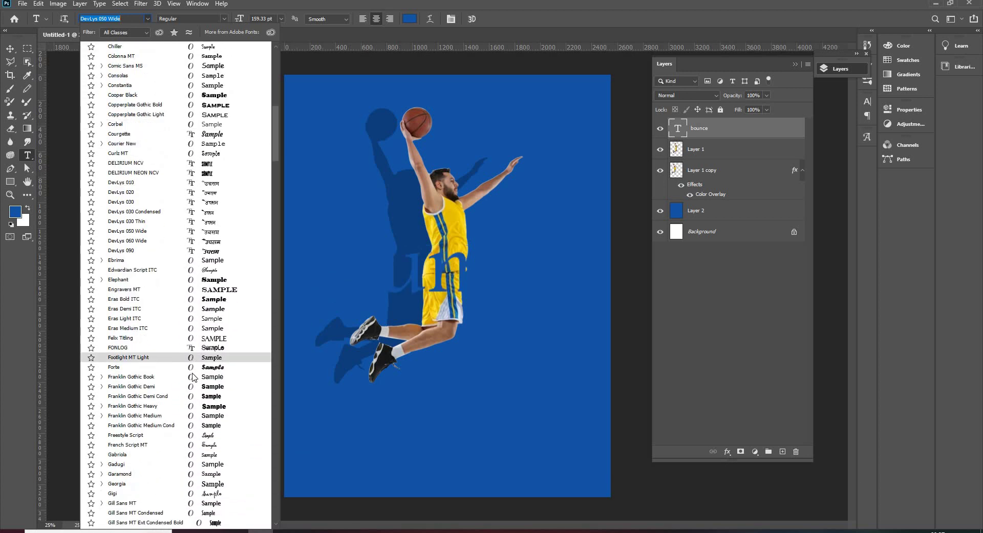
scroll(193, 377, down, 6)
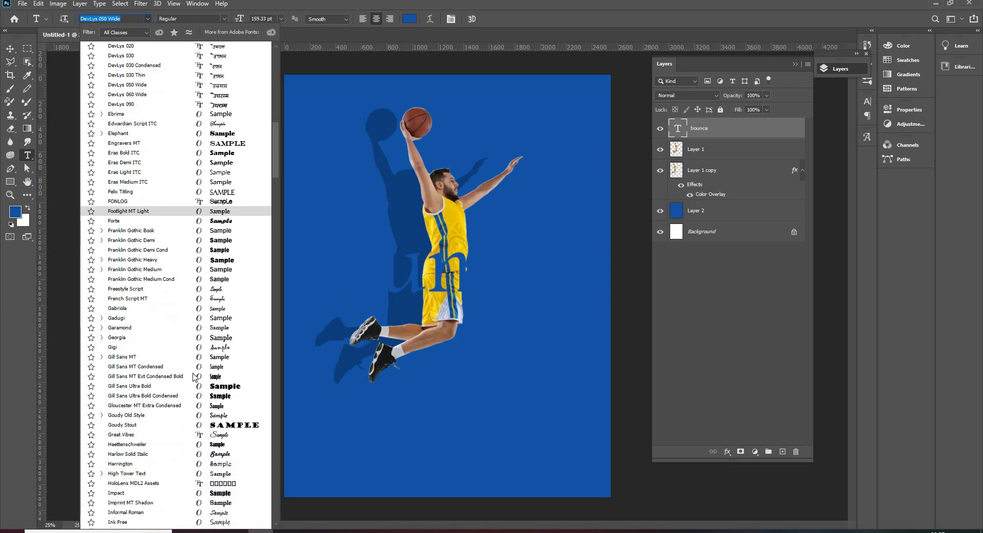
scroll(194, 378, down, 1)
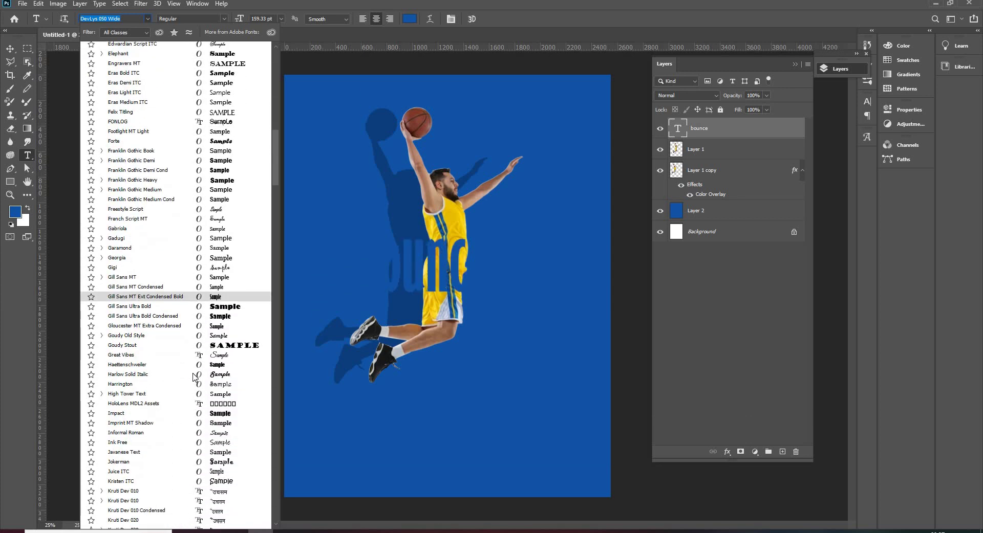
click(151, 190)
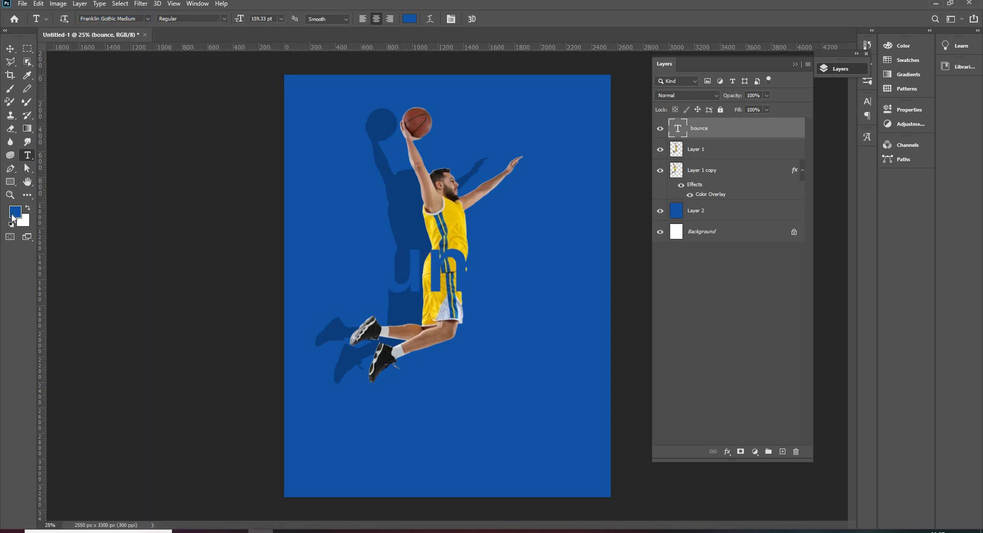
Set the "bounce" text color to yellow sampled from the player's jersey
click(13, 212)
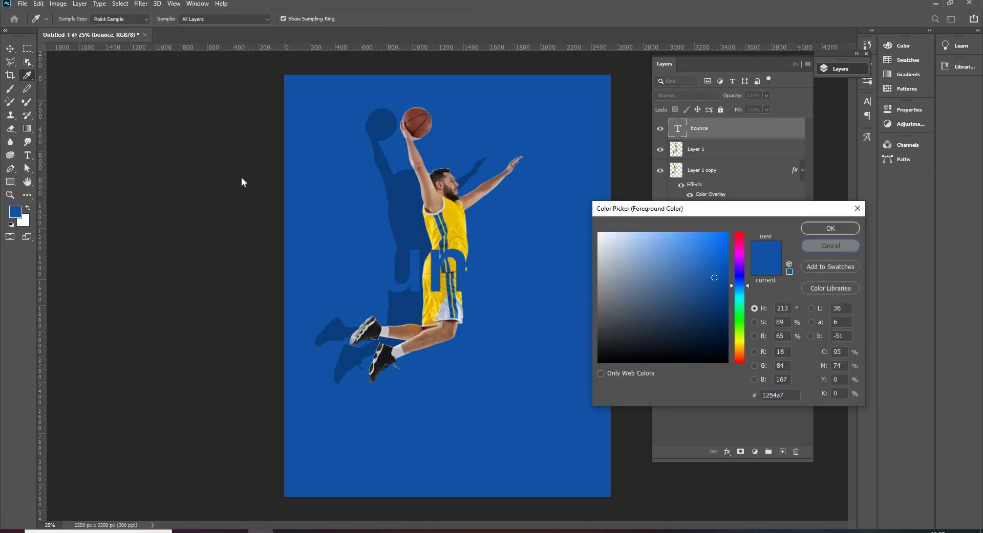
key(Return)
click(409, 18)
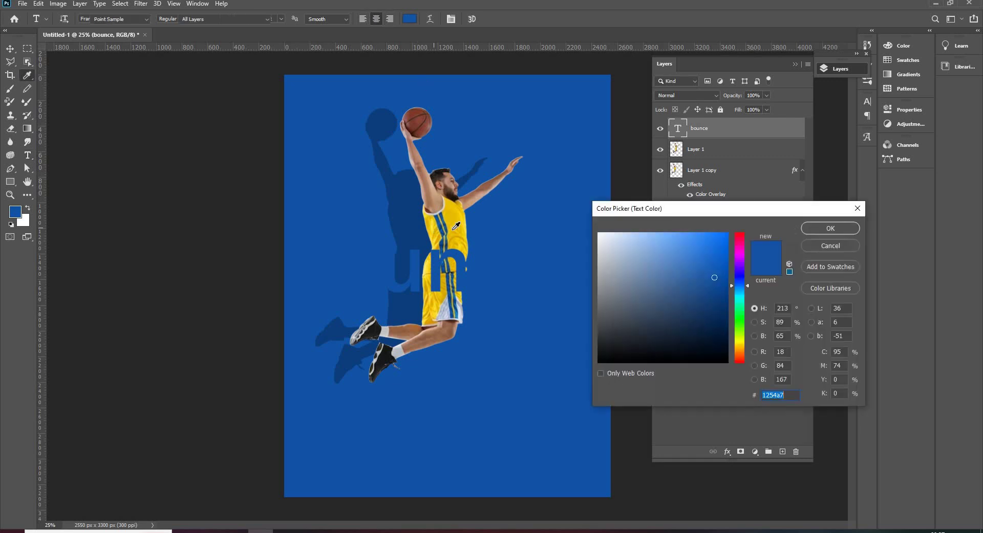
click(830, 229)
click(291, 168)
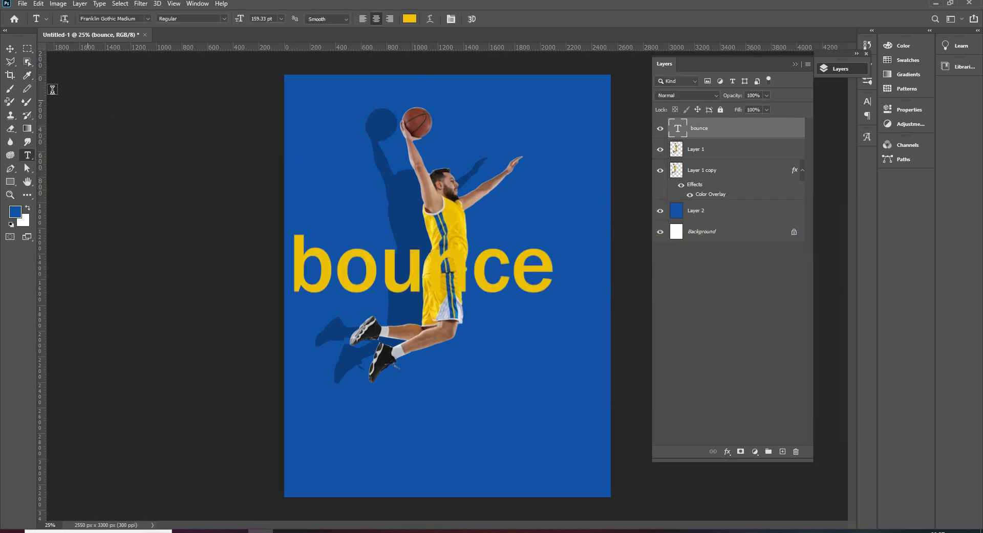
Set the "bounce" text to All Caps and center it horizontally on the poster across the player's torso
click(9, 49)
drag(446, 264, 476, 242)
click(867, 101)
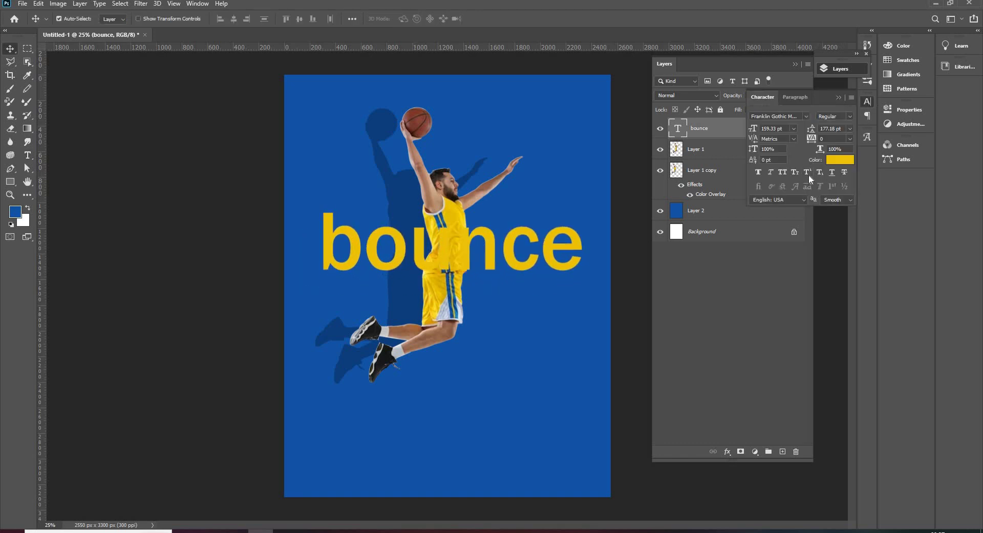
click(783, 172)
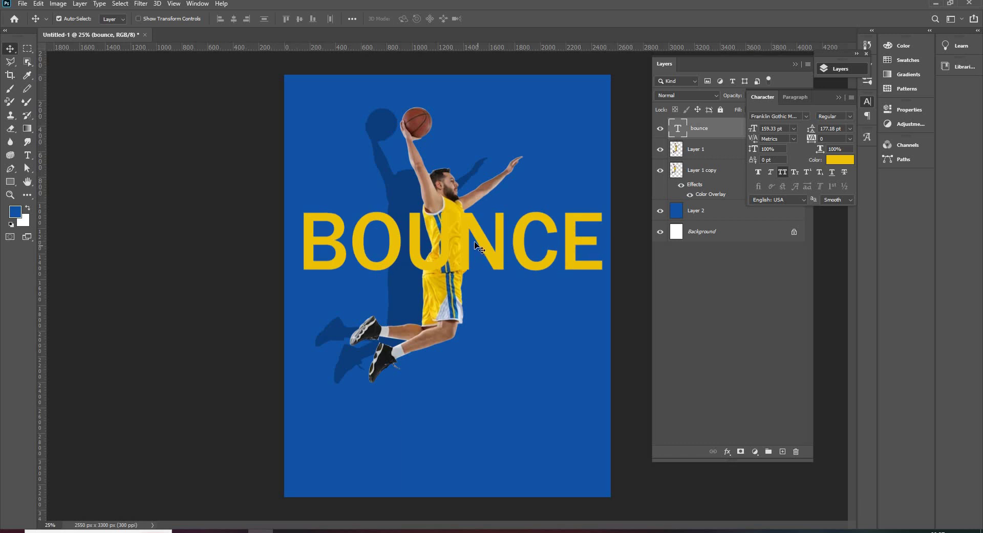
drag(482, 247, 481, 250)
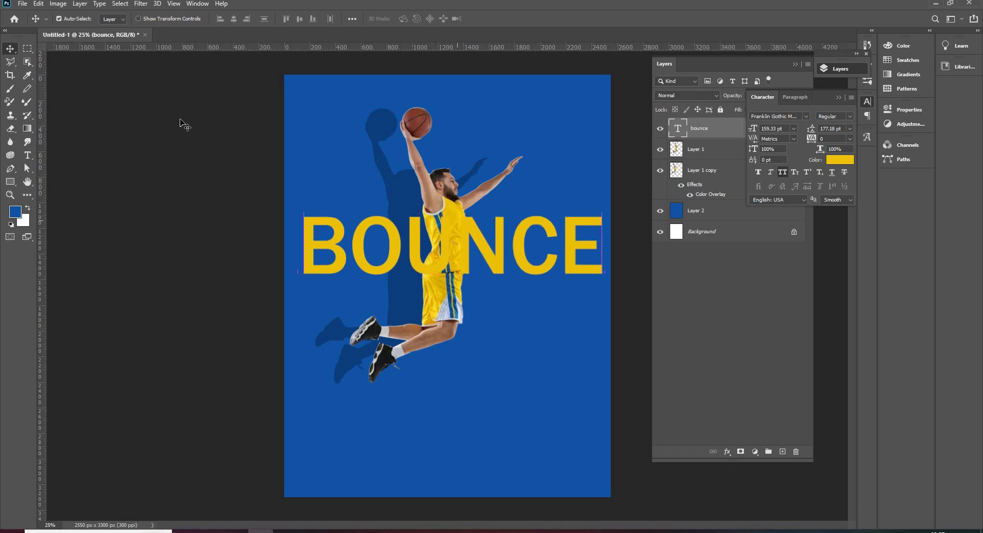
Change the "bounce" text's font to Bruno Ace
key(t)
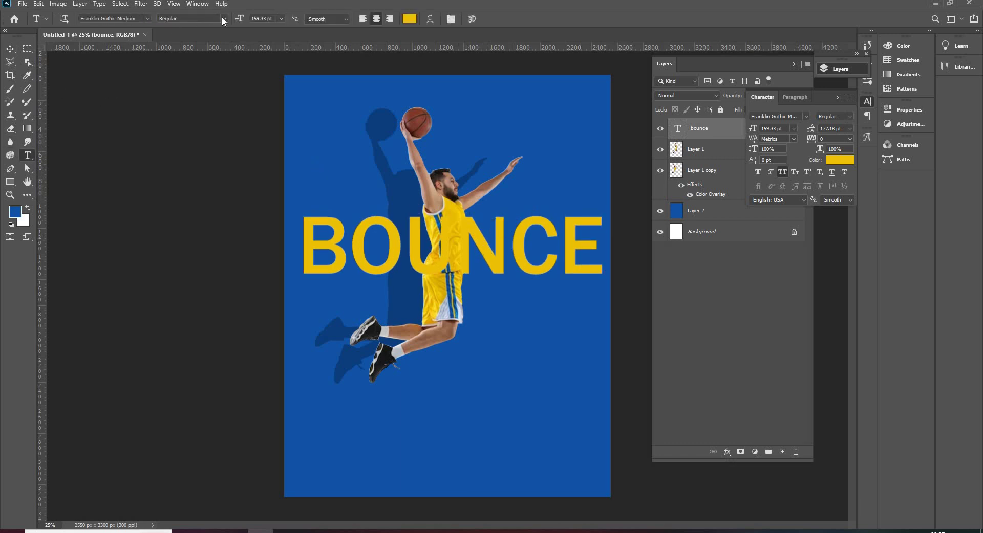
click(223, 19)
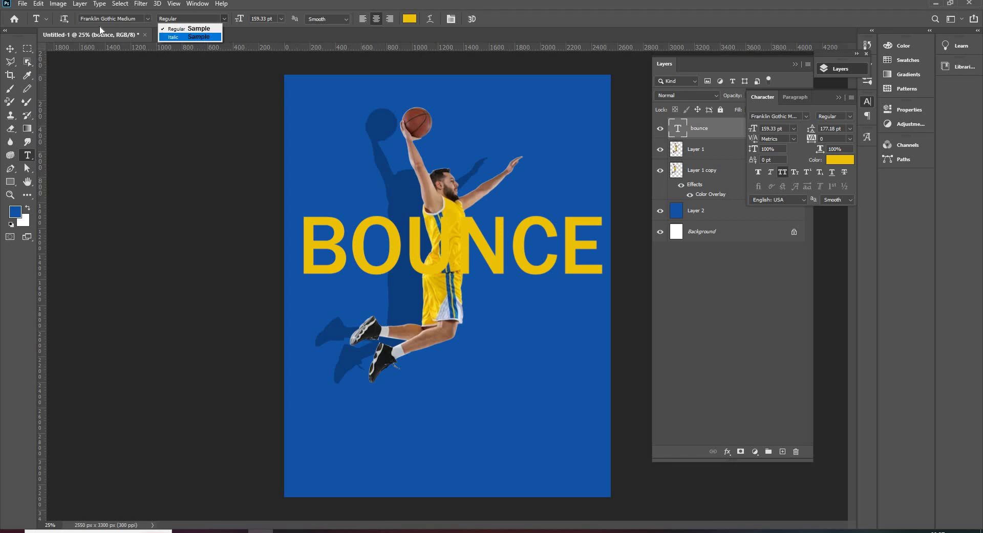
click(146, 15)
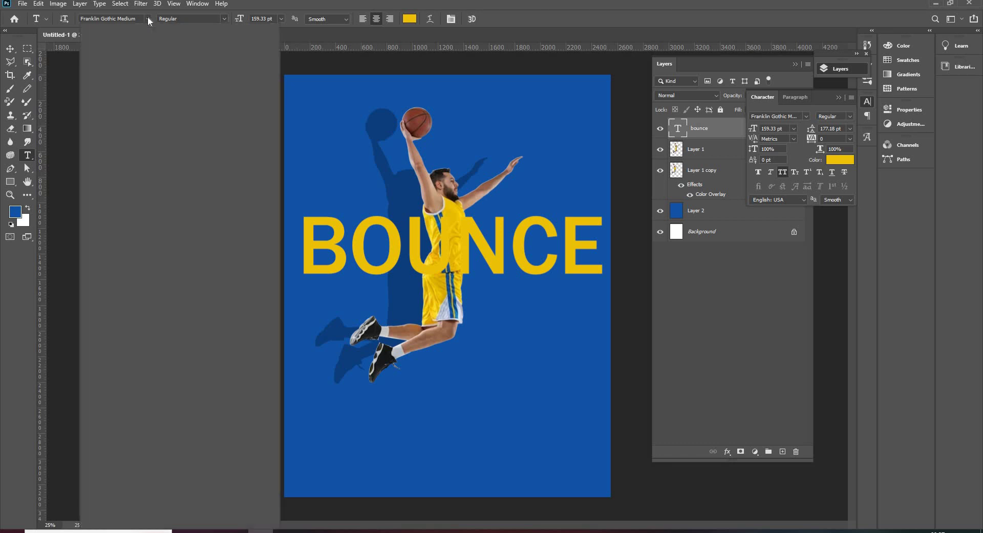
click(148, 16)
click(131, 292)
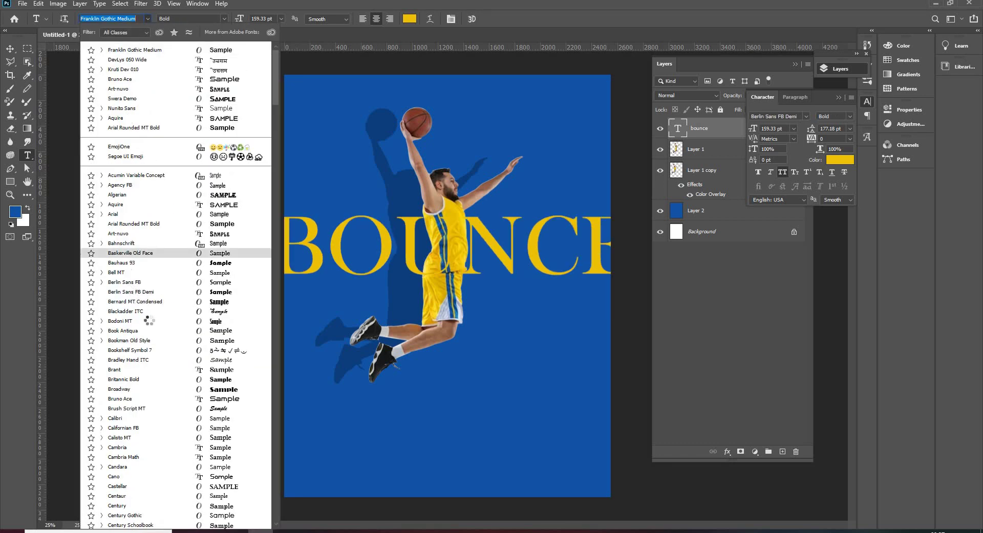
scroll(152, 322, down, 4)
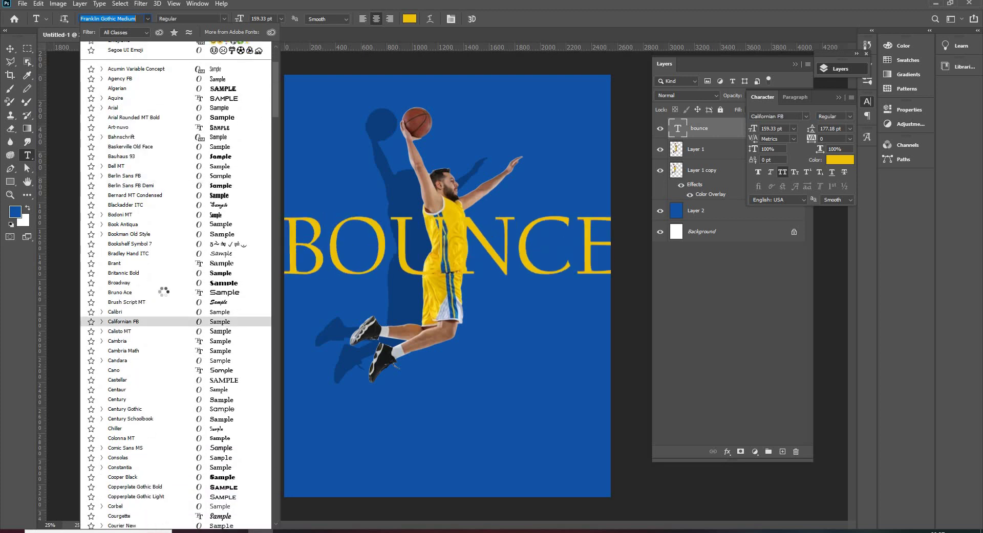
click(164, 294)
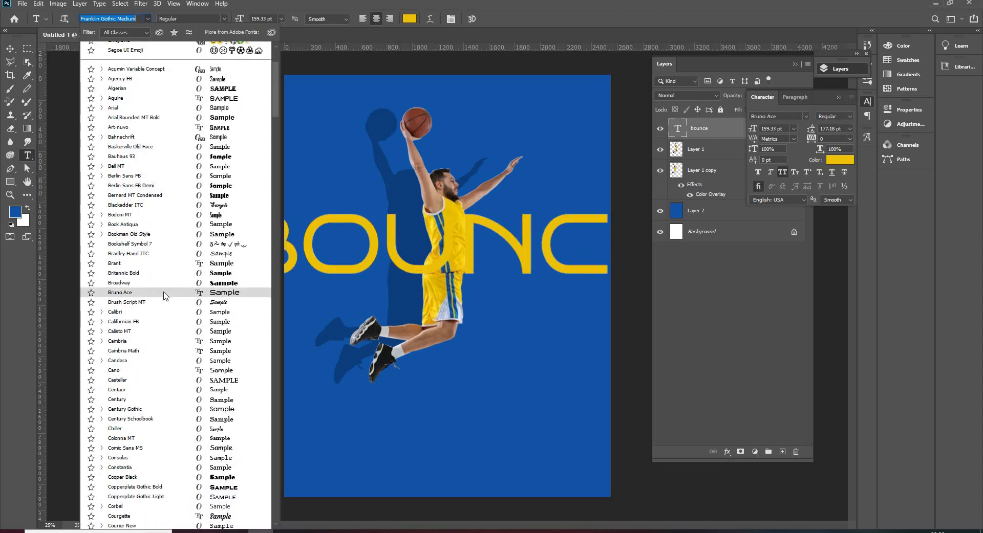
click(165, 295)
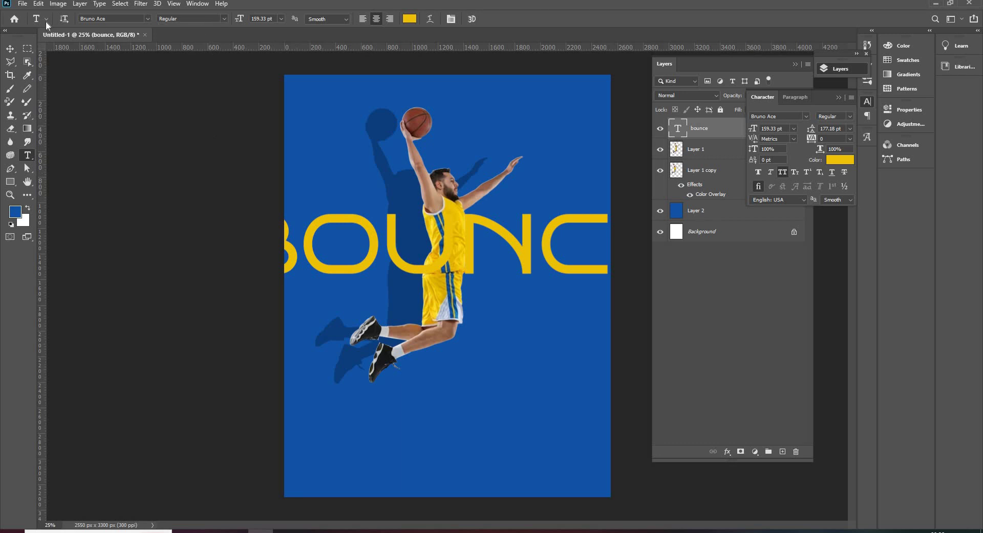
Scale the "bounce" text down to about 83%, with the B just inside the poster's left edge and the last letters running off the right
click(10, 49)
key(ctrl+t)
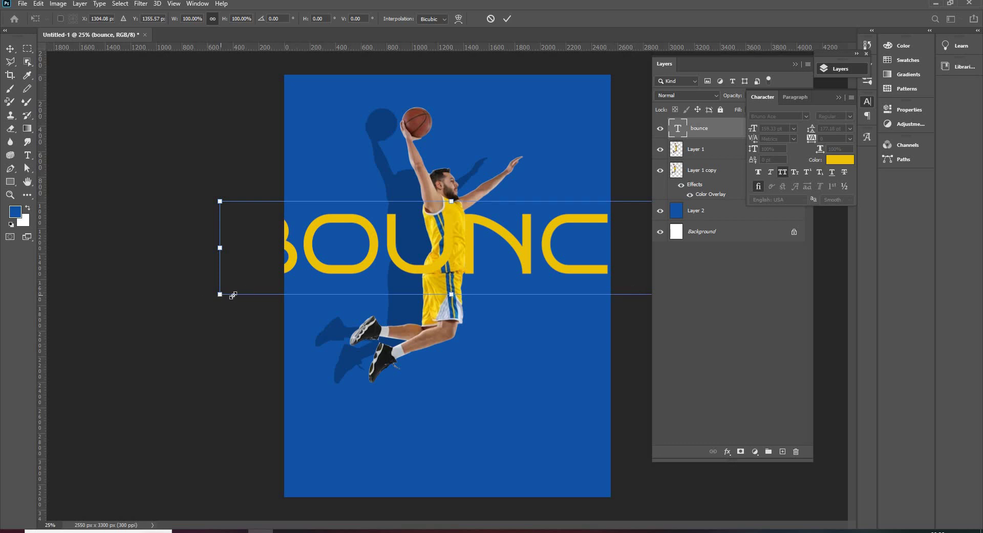
drag(233, 296, 300, 288)
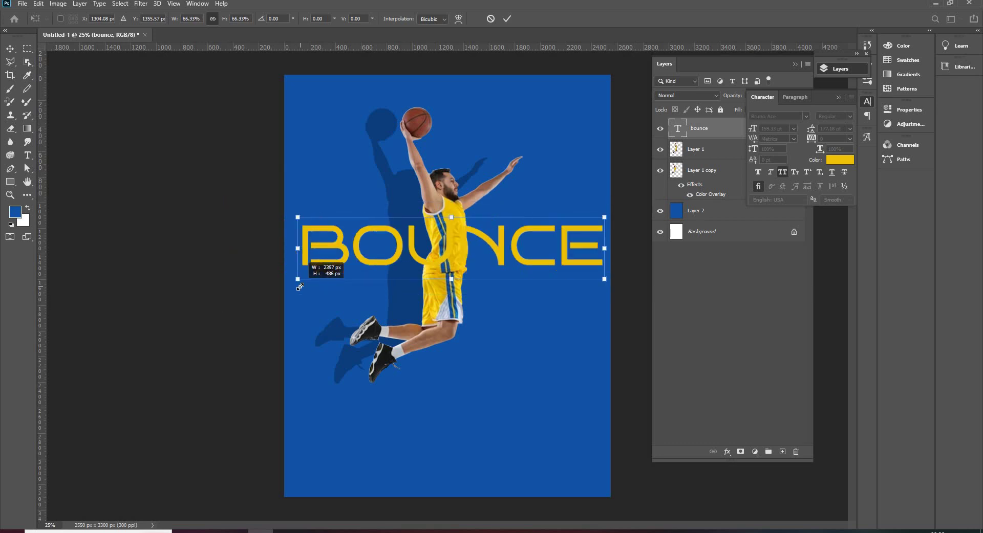
key(ctrl+z)
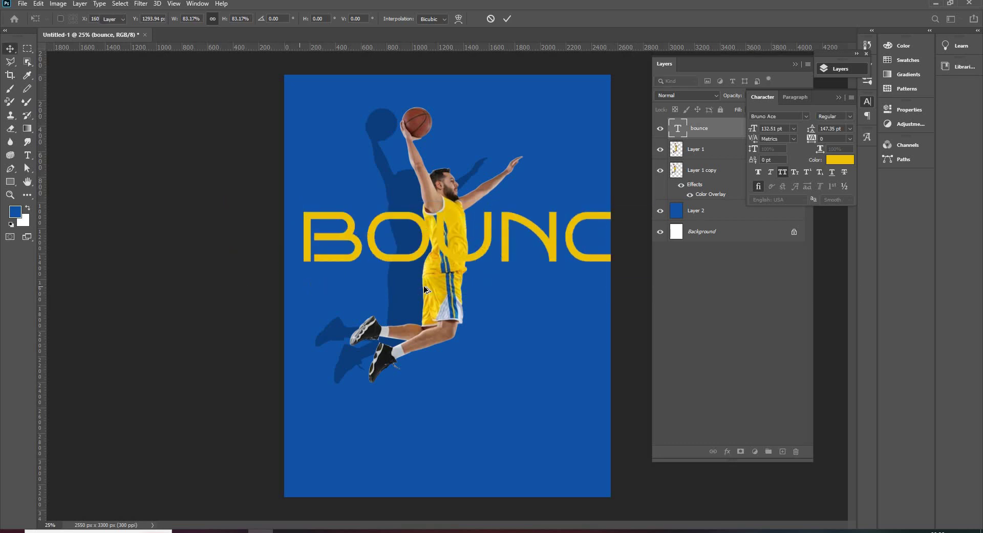
key(Return)
scroll(444, 282, down, 1)
scroll(444, 282, up, 2)
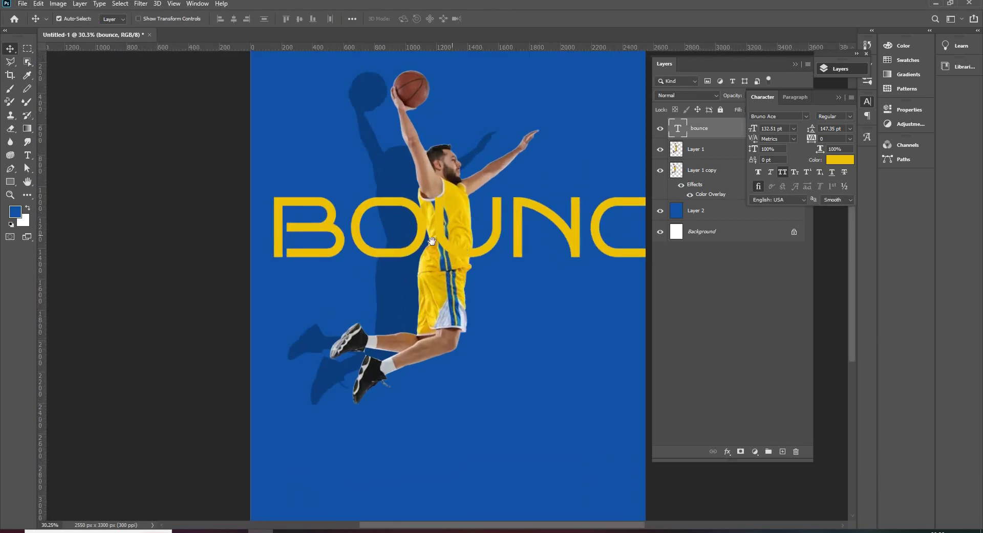
drag(444, 256, 403, 253)
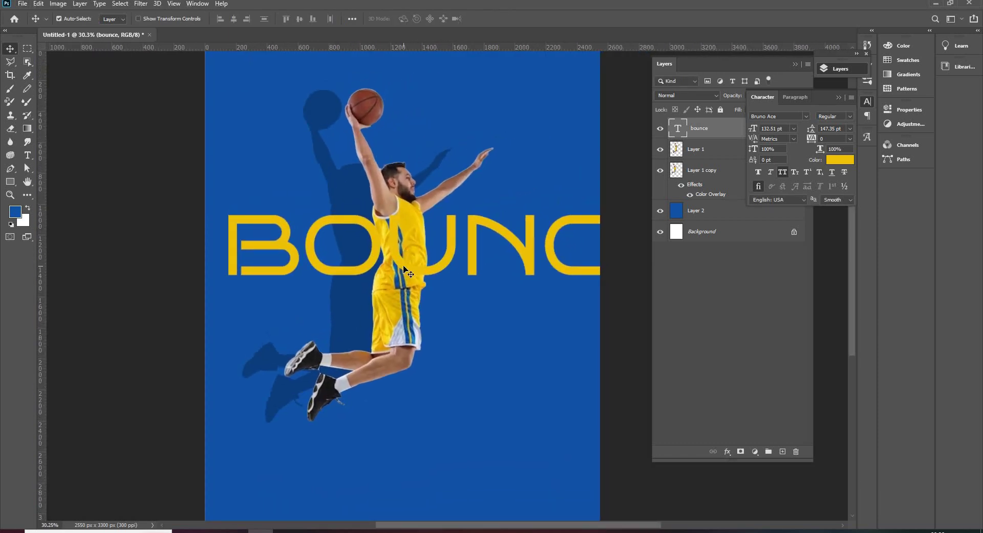
Try the reddish-brown #884536 as the "bounce" text color
click(27, 155)
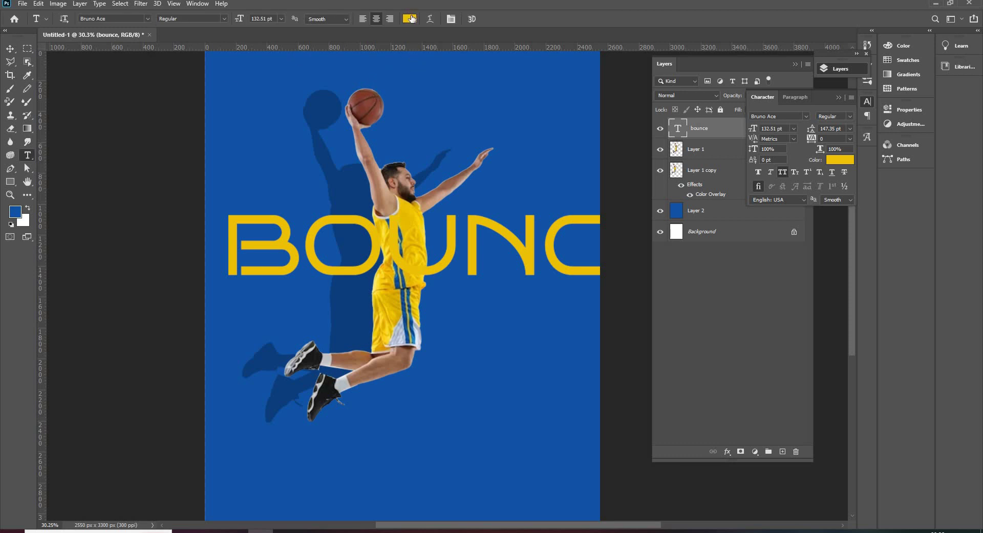
click(409, 18)
text(884536)
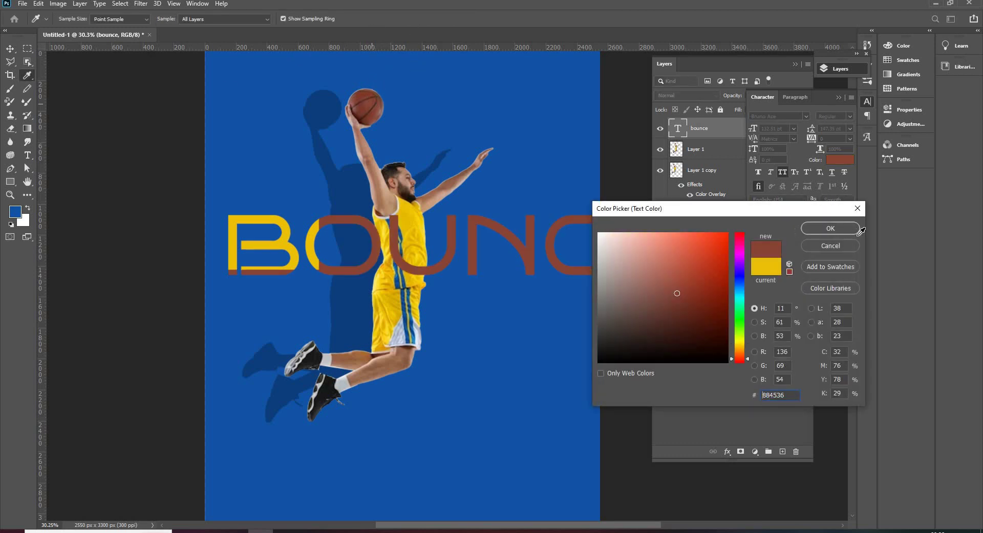
click(838, 230)
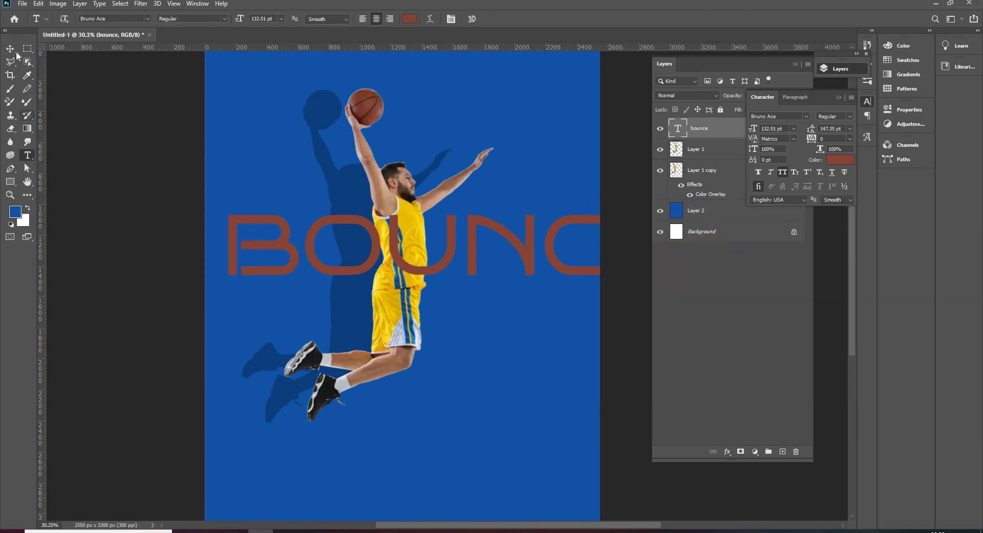
click(16, 52)
click(177, 275)
mouse_move(344, 264)
mouse_down()
mouse_move(423, 266)
mouse_move(397, 248)
mouse_move(360, 266)
mouse_up()
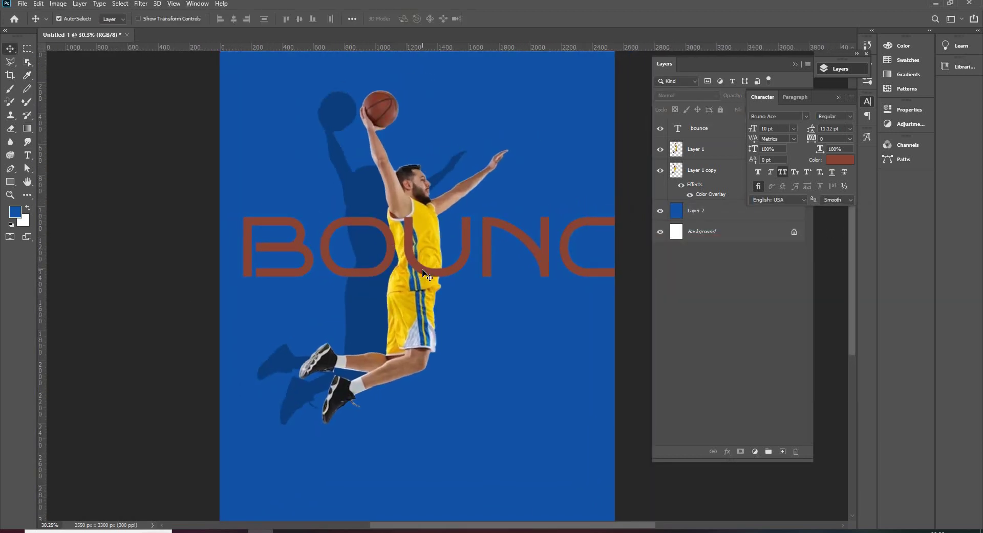
Change the "bounce" text color to near-white
click(423, 271)
click(28, 155)
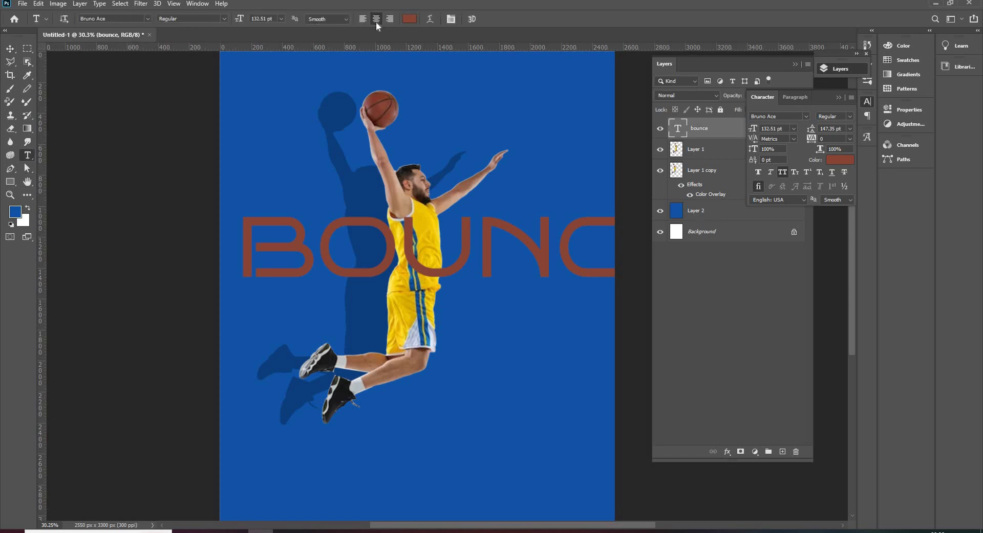
click(409, 19)
click(598, 235)
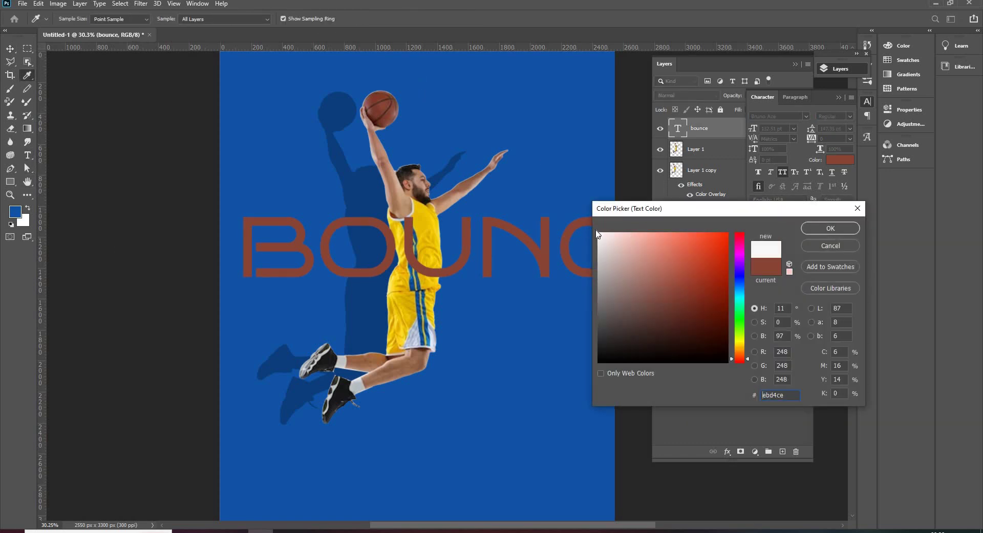
click(830, 230)
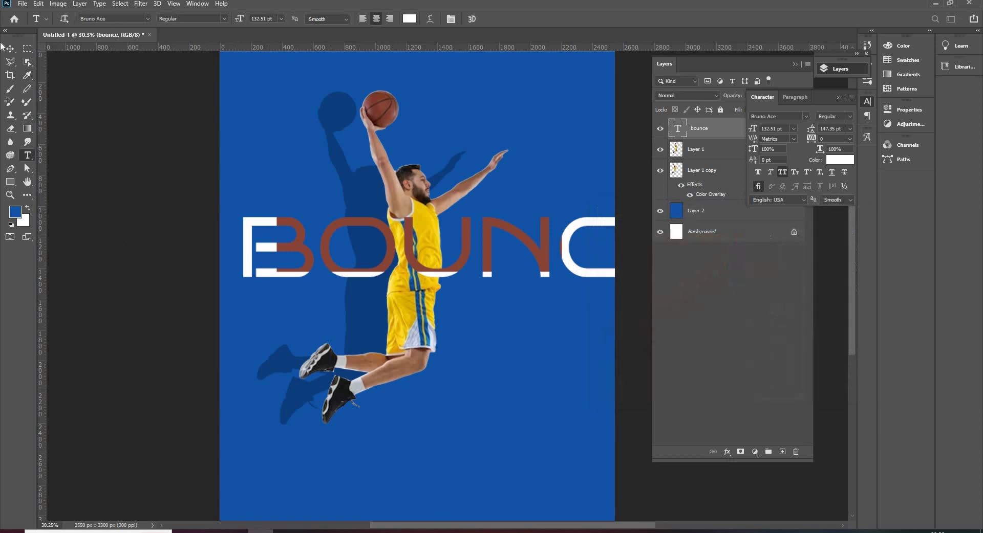
click(10, 49)
Move the "bounce" text up across the basketball and place a duplicate below it across the player's chest
key(ctrl+minus)
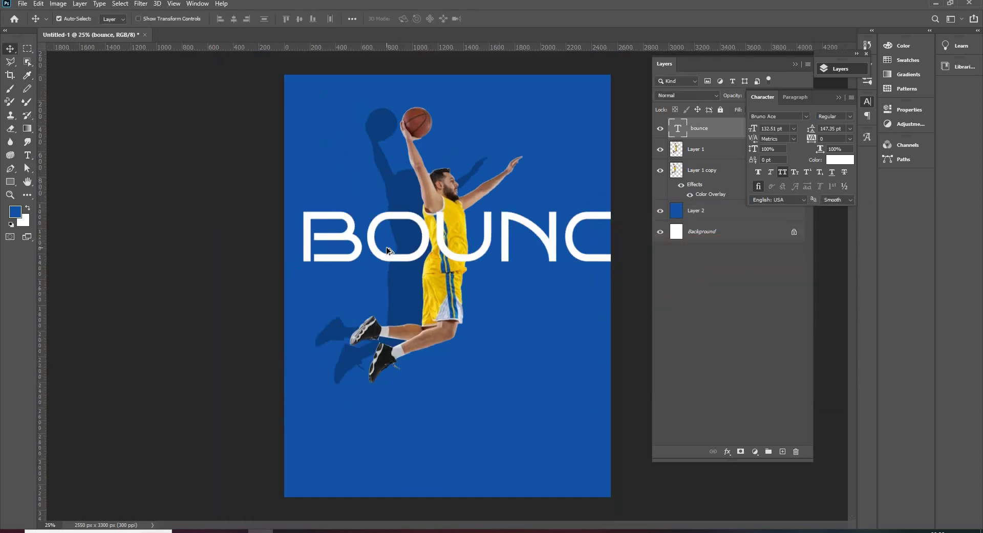
key(ctrl+plus)
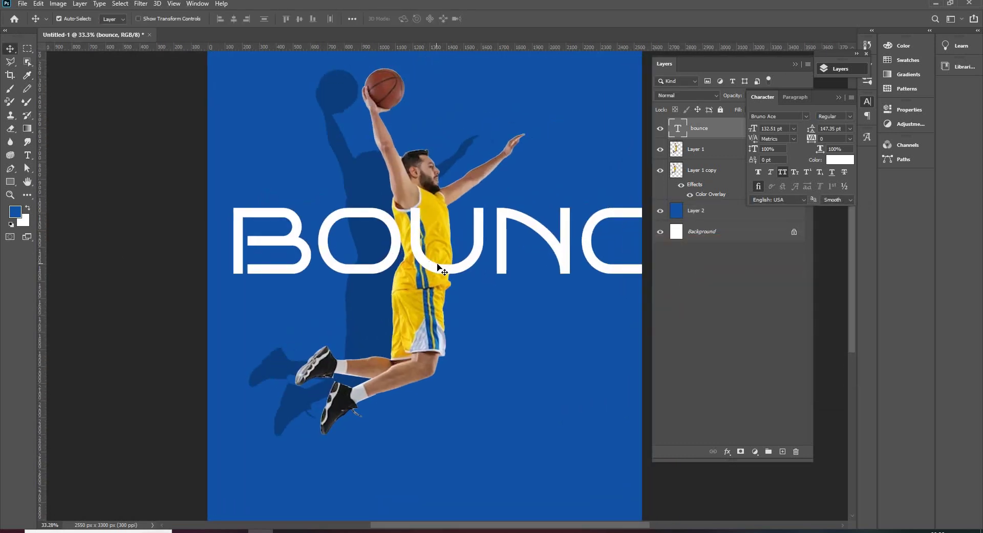
key(ctrl+minus)
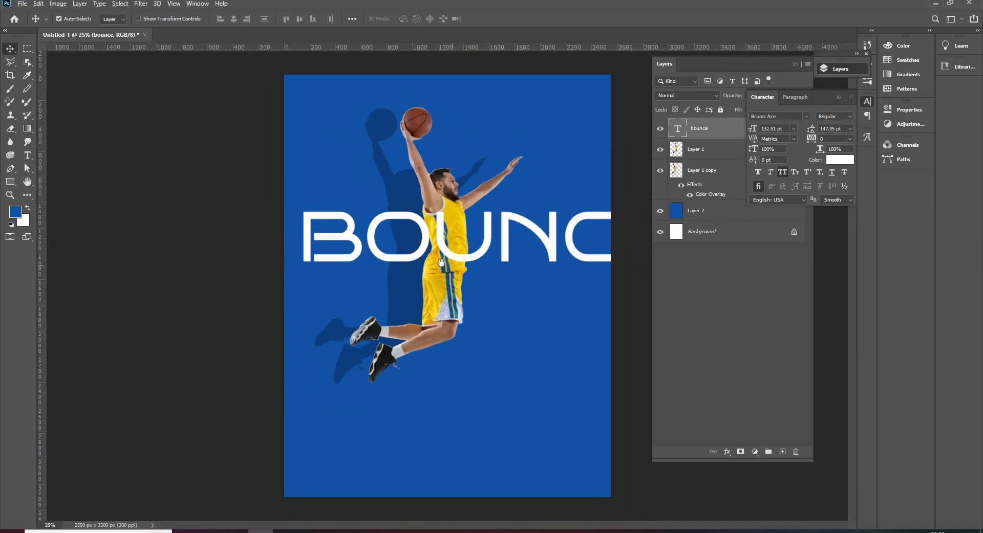
drag(461, 216, 450, 112)
drag(450, 152, 451, 236)
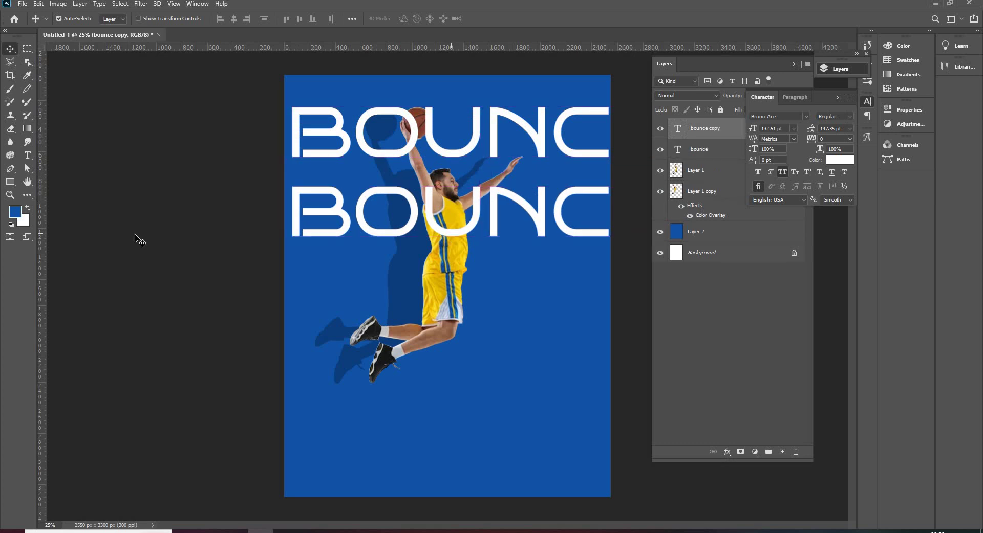
Set the duplicate text's Fill to 0% and give it a 2 px white inside Stroke
click(839, 98)
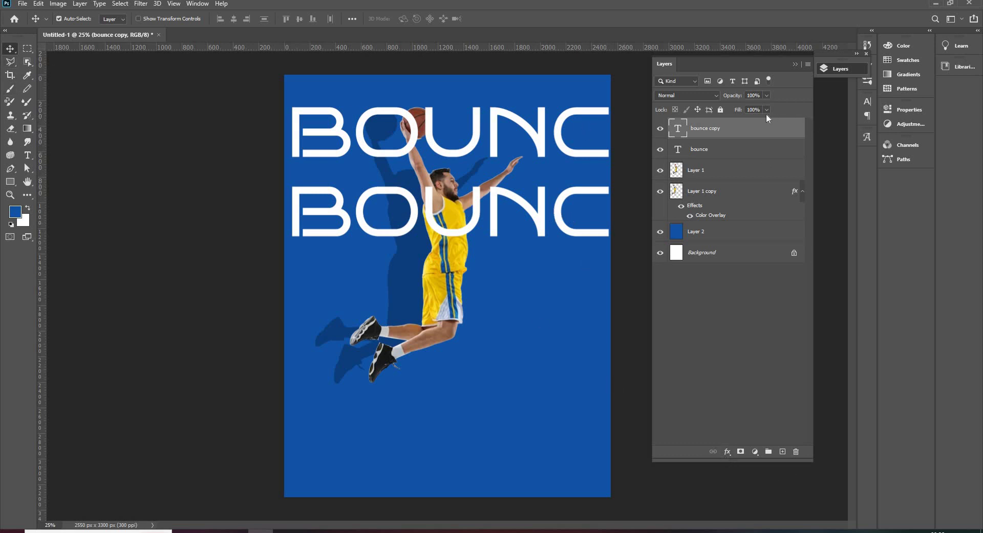
drag(728, 120, 711, 123)
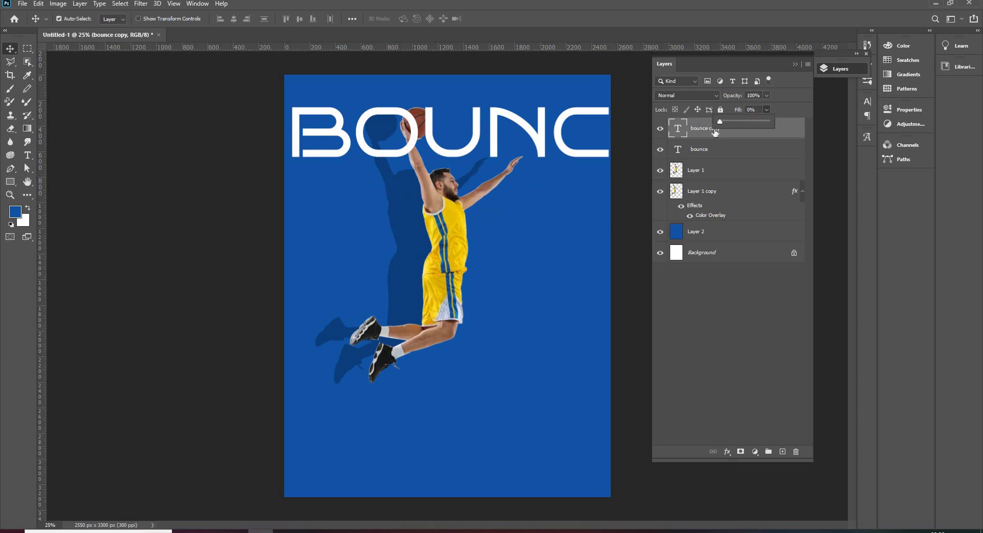
click(727, 452)
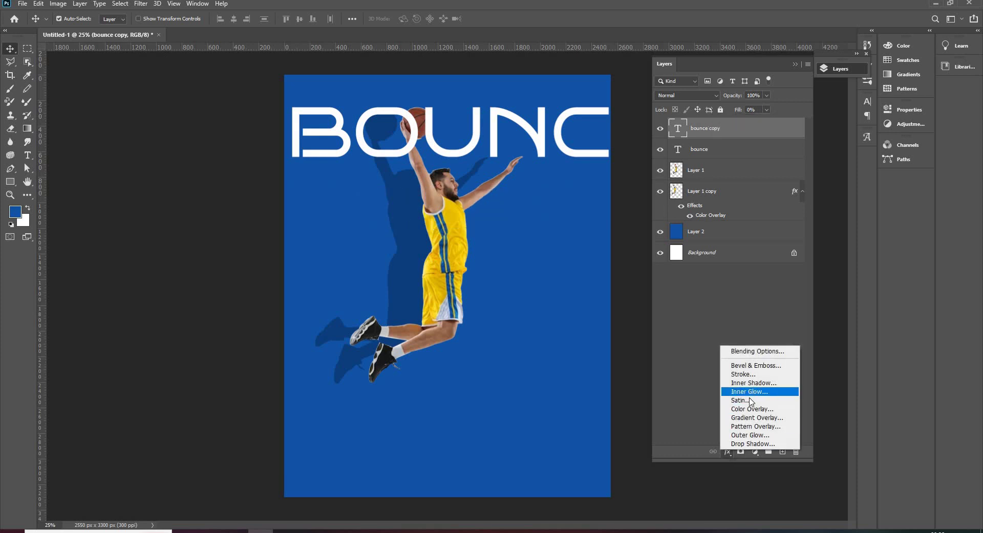
click(760, 375)
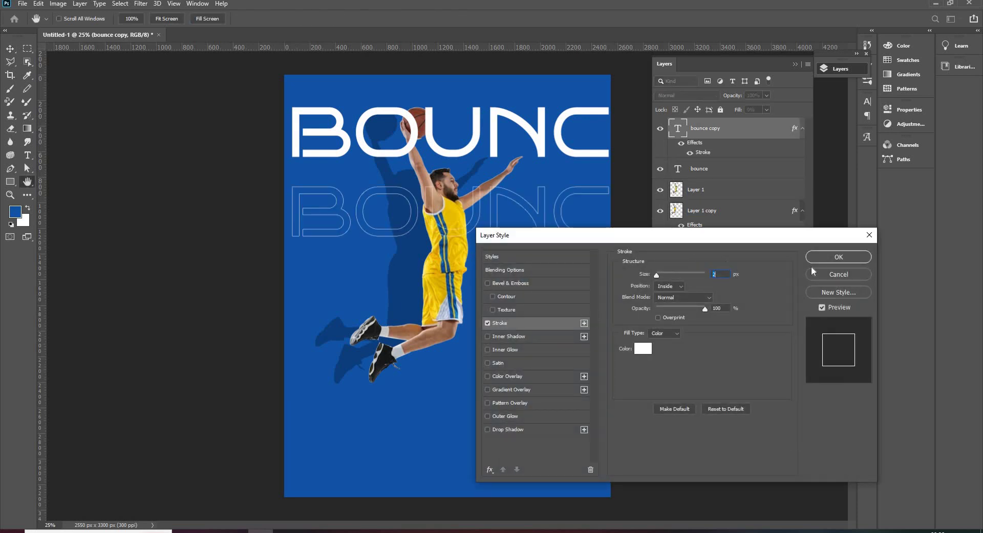
click(834, 260)
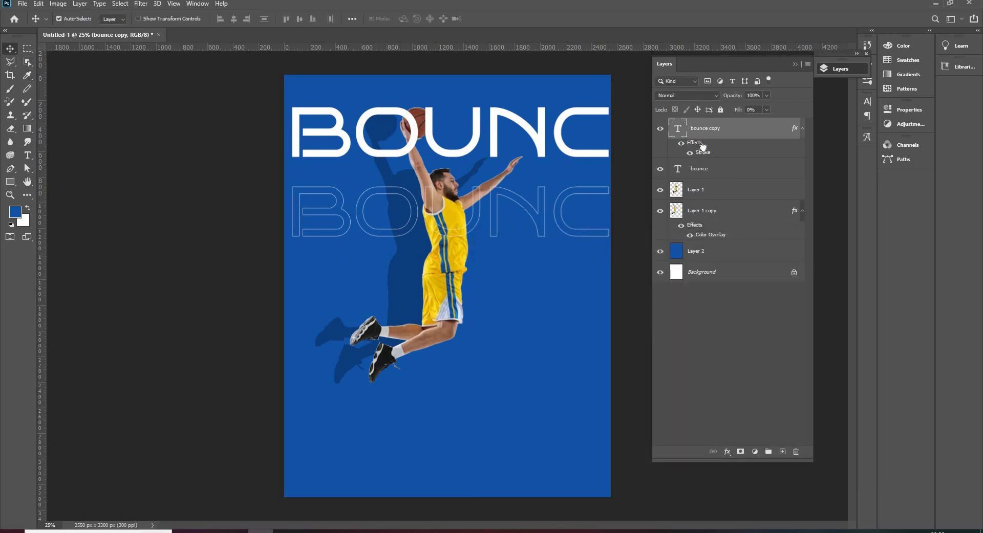
Move the outlined and solid "bounce" layers below the player and shadow layers, keeping the solid one above the outlined one
drag(703, 147, 712, 233)
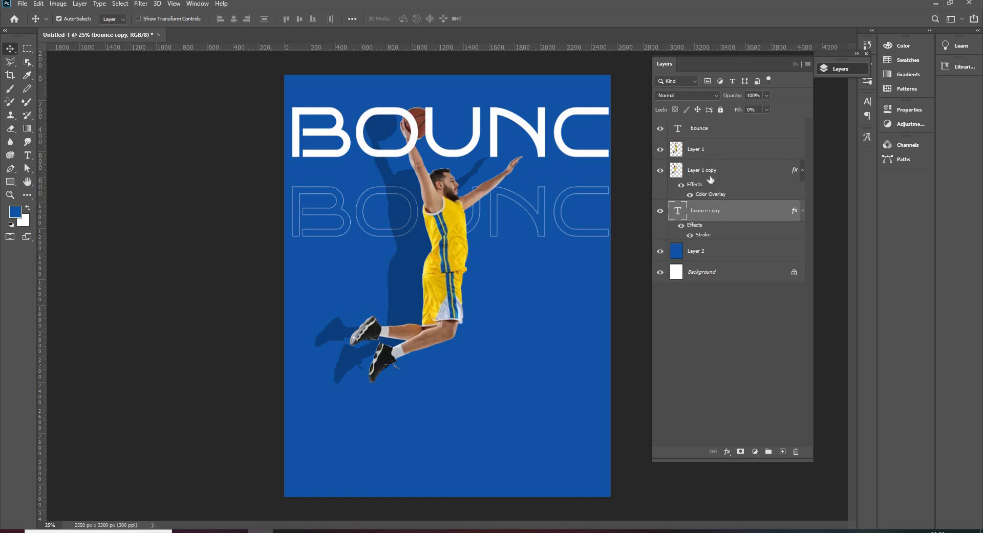
drag(721, 131, 722, 201)
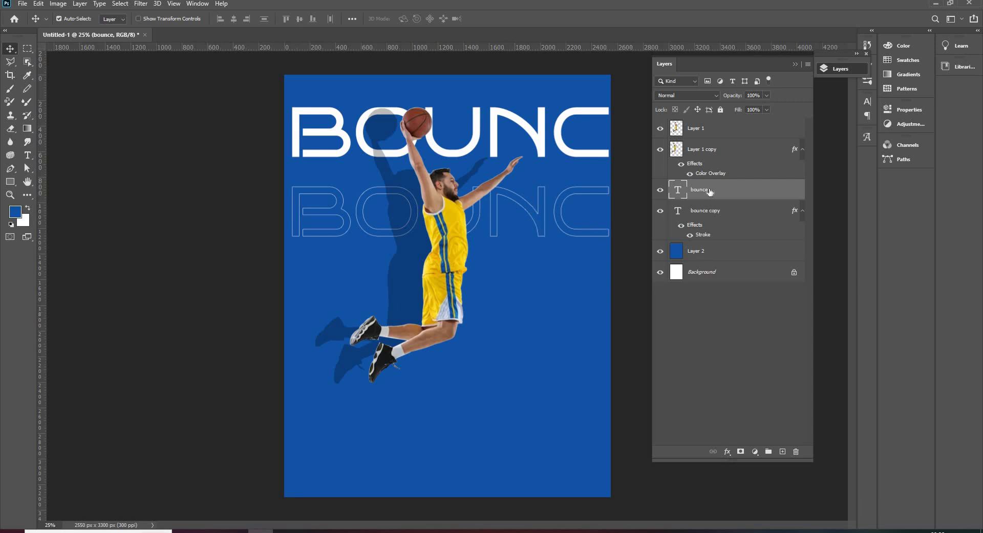
Duplicate the outlined "bounce" text twice and stack the copies evenly below it, across the player's shorts and legs
click(717, 216)
key(ctrl+j)
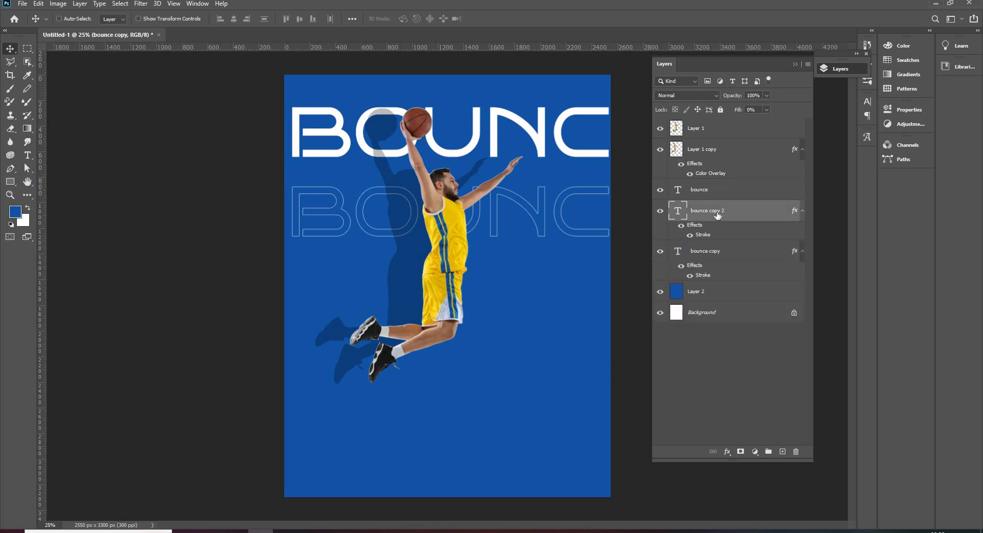
key(ctrl+j)
drag(534, 256, 534, 288)
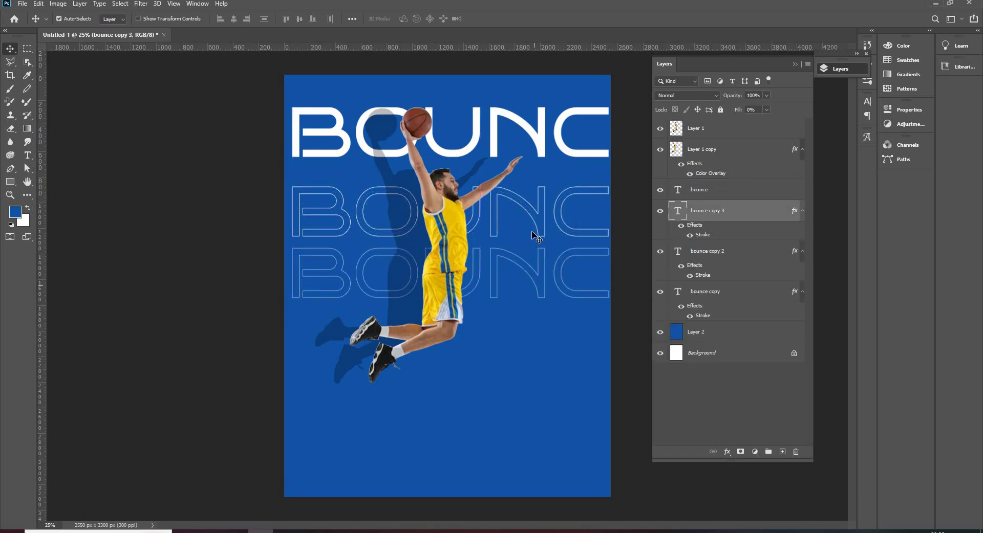
click(538, 230)
key(t)
key(Return)
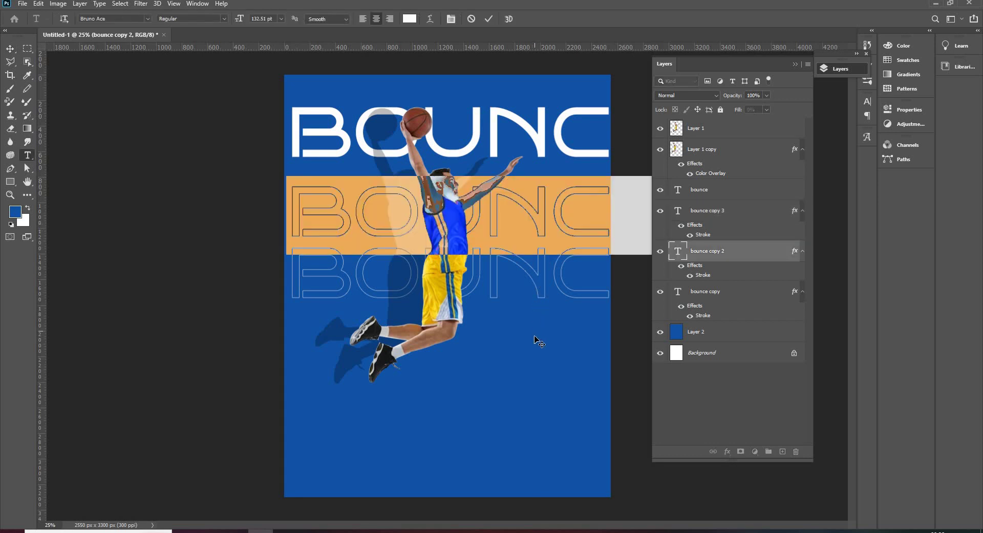
click(10, 48)
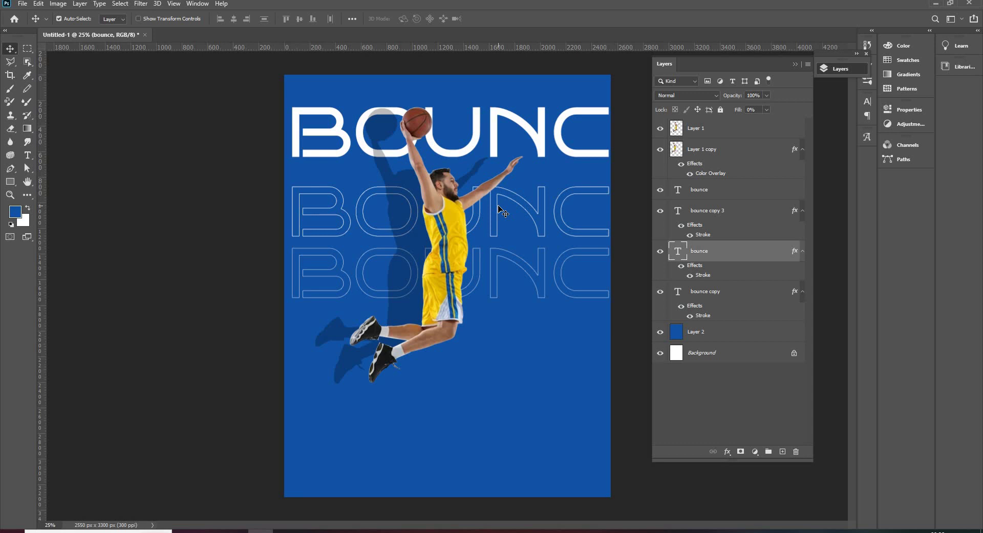
drag(497, 207, 492, 335)
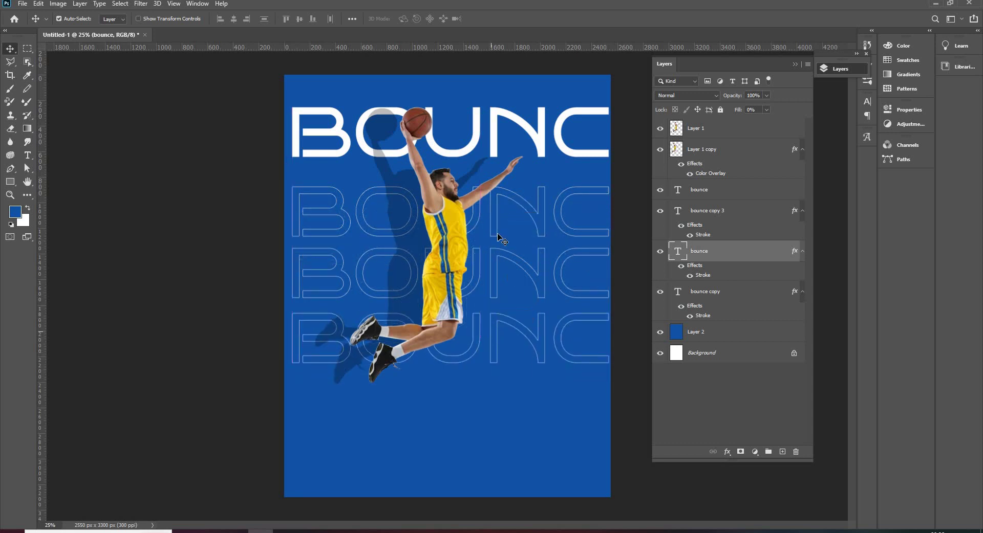
click(498, 225)
drag(498, 229, 515, 350)
key(ctrl+z)
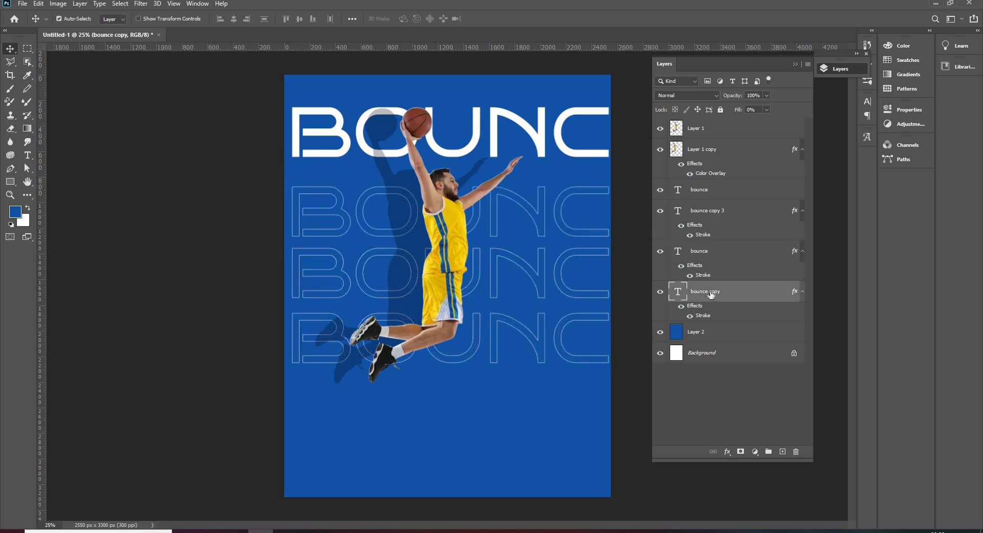
Move the outlined "bounce" layer below "bounce copy" and duplicate all three outlined text layers
click(533, 342)
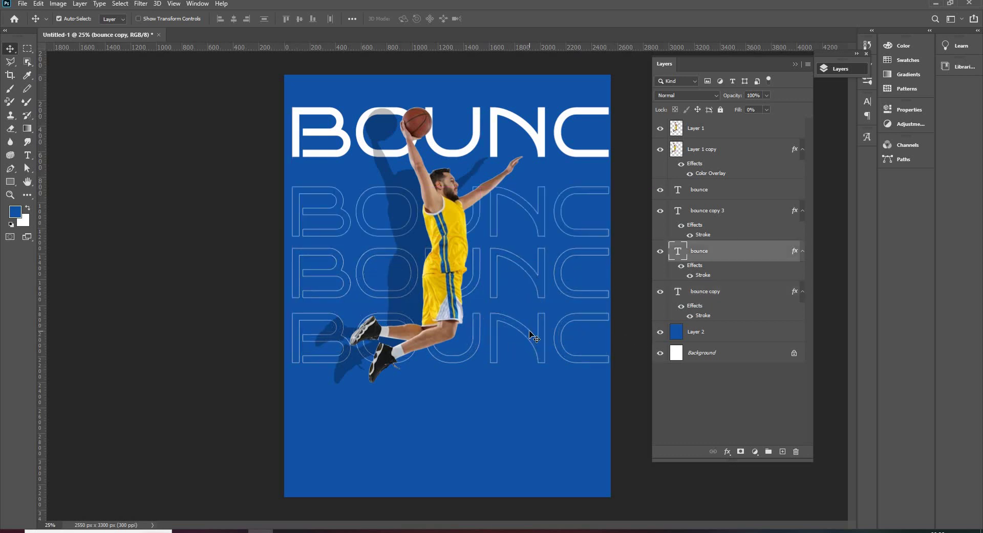
drag(693, 254, 708, 303)
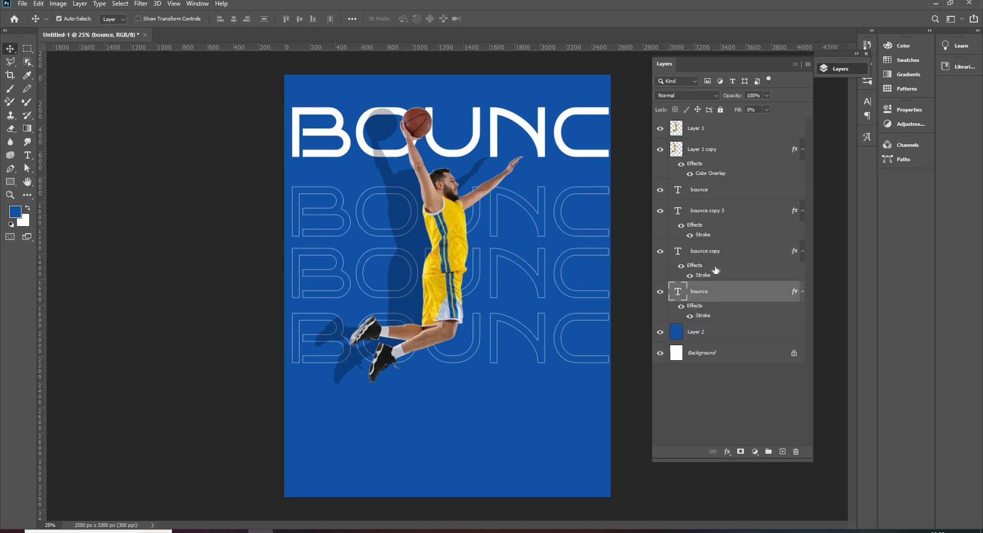
shift+click(715, 221)
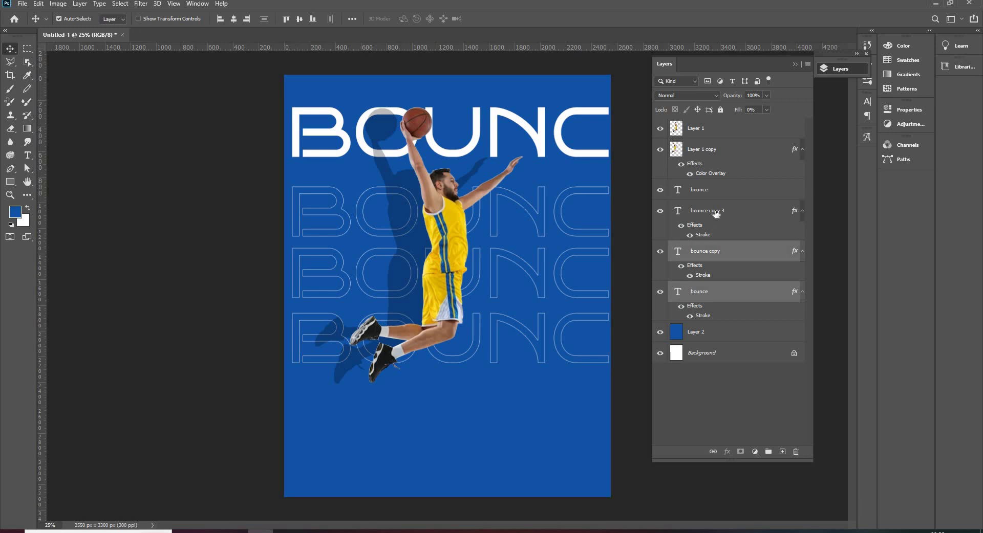
key(ctrl+j)
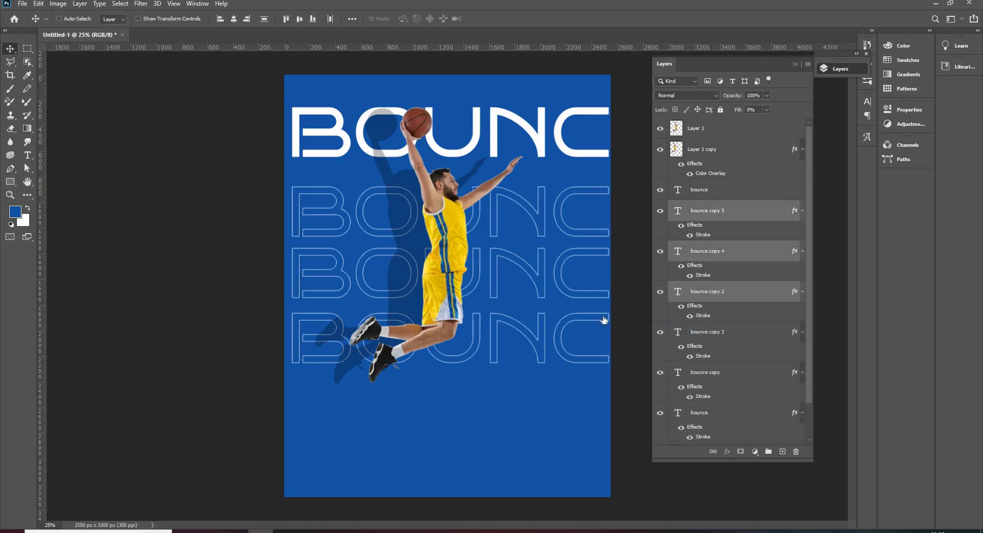
Move the three outlined duplicates straight down so the rows of lettering continue to the poster's bottom edge
drag(534, 349, 538, 530)
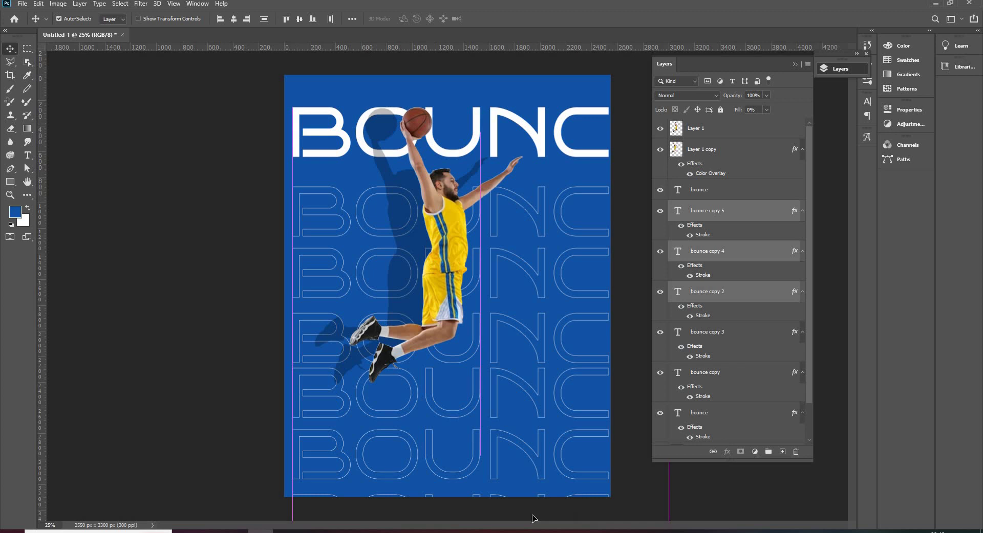
key(ctrl+z)
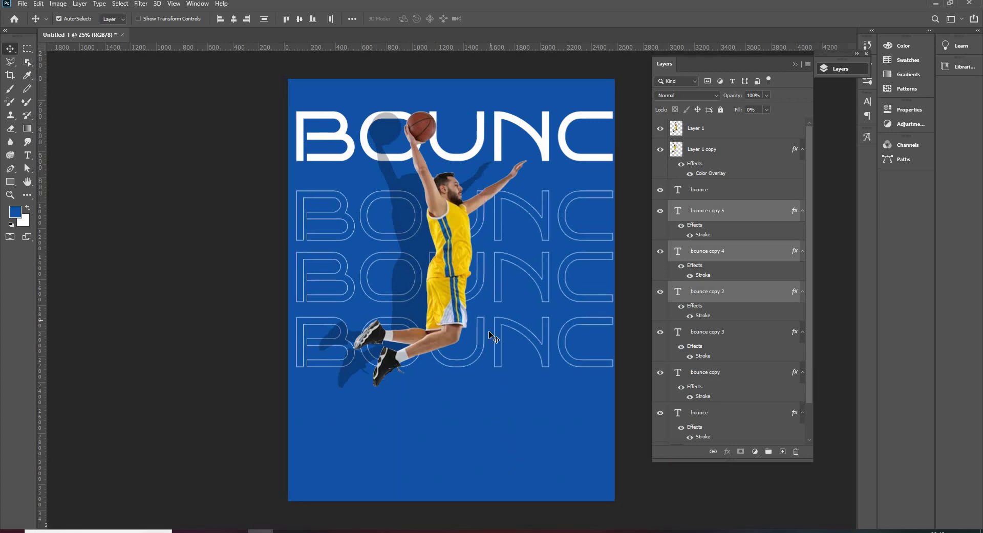
key(f)
scroll(451, 276, down, 5)
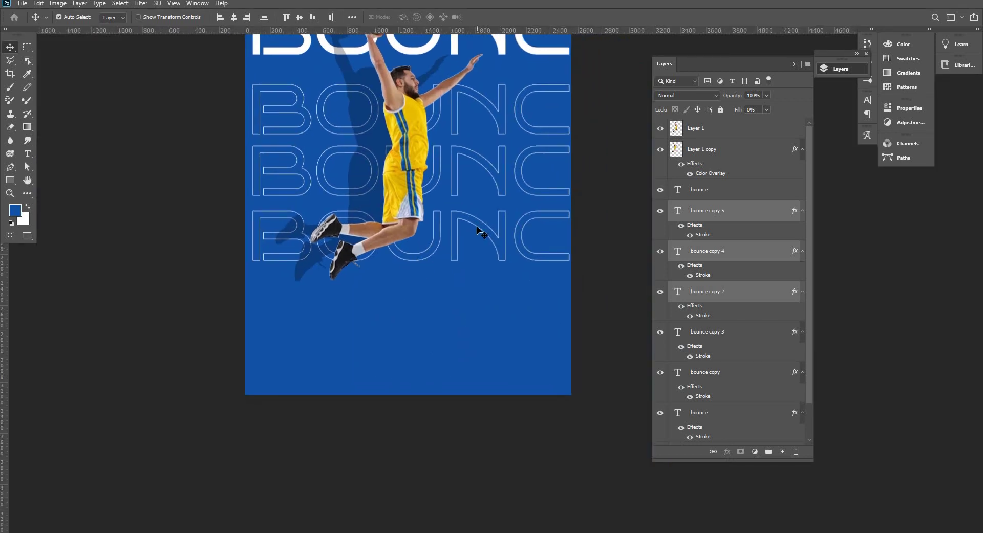
drag(481, 233, 478, 419)
click(452, 345)
key(ctrl+0)
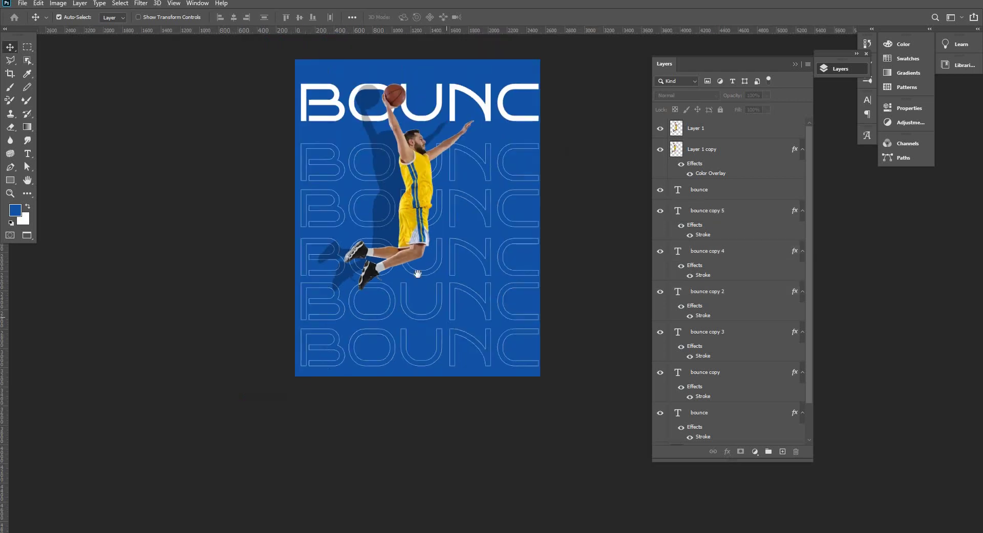
Move the solid white "bounce" text down over the second outlined row, across the player's waist
scroll(418, 274, up, 3)
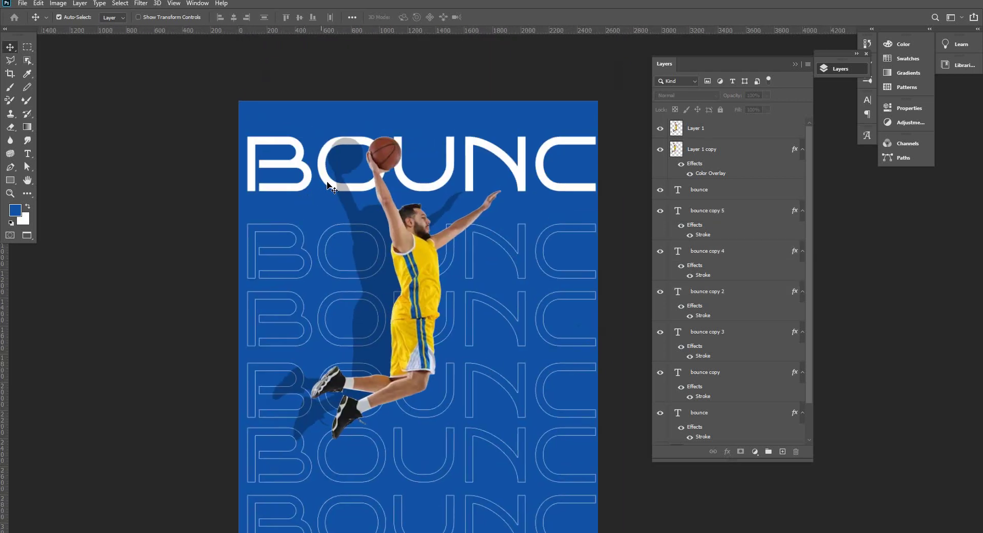
click(328, 188)
drag(359, 154, 375, 308)
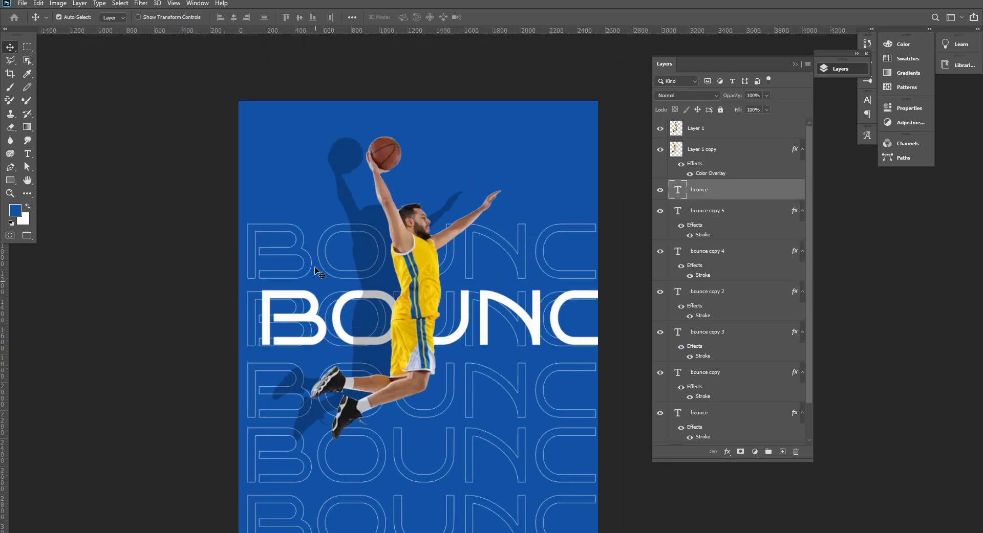
Duplicate the outlined "bounce" text twice upward to fill the area behind the basketball and the poster's top edge
click(313, 265)
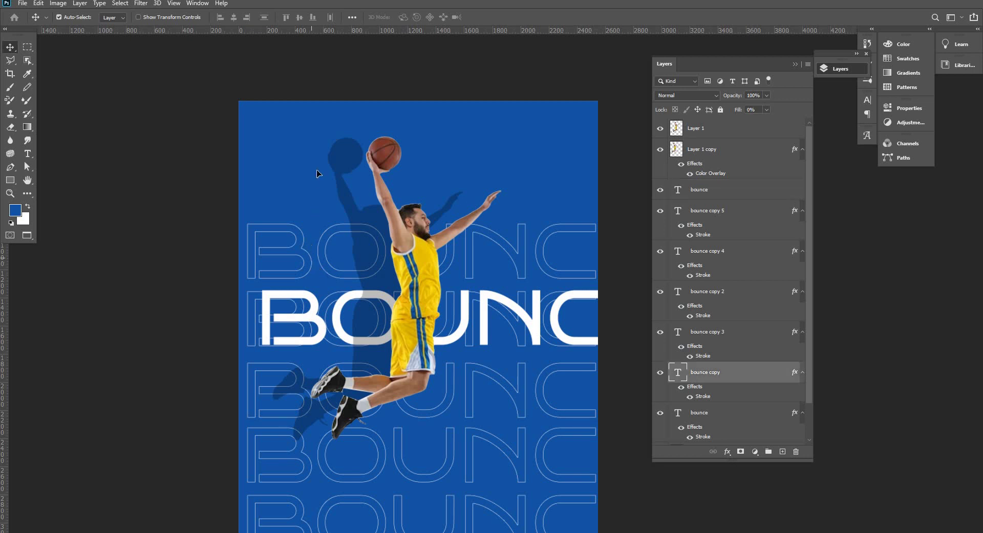
drag(317, 174, 306, 194)
drag(306, 154, 305, 130)
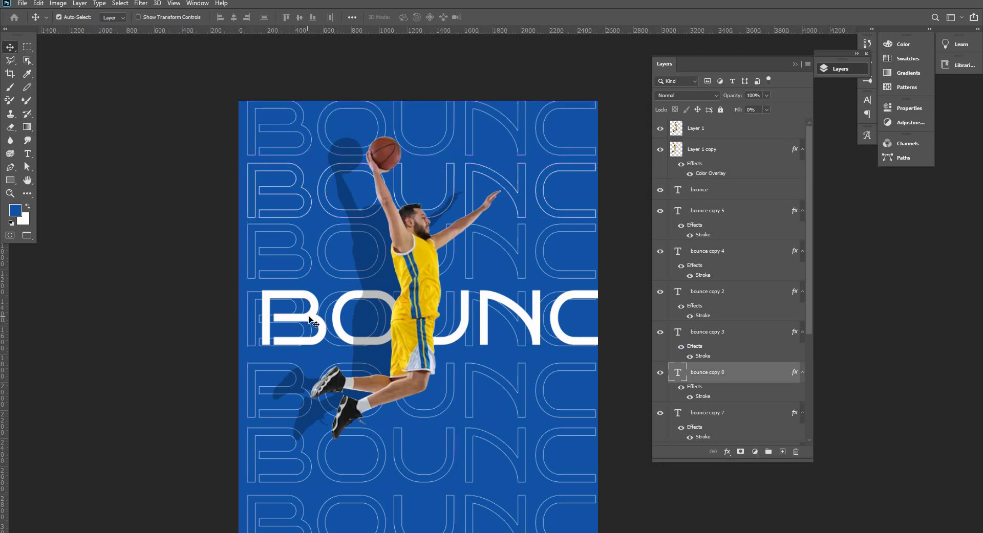
Shift the solid "bounce" text slightly left and up to line it up with the outlined row beneath it
double_click(295, 311)
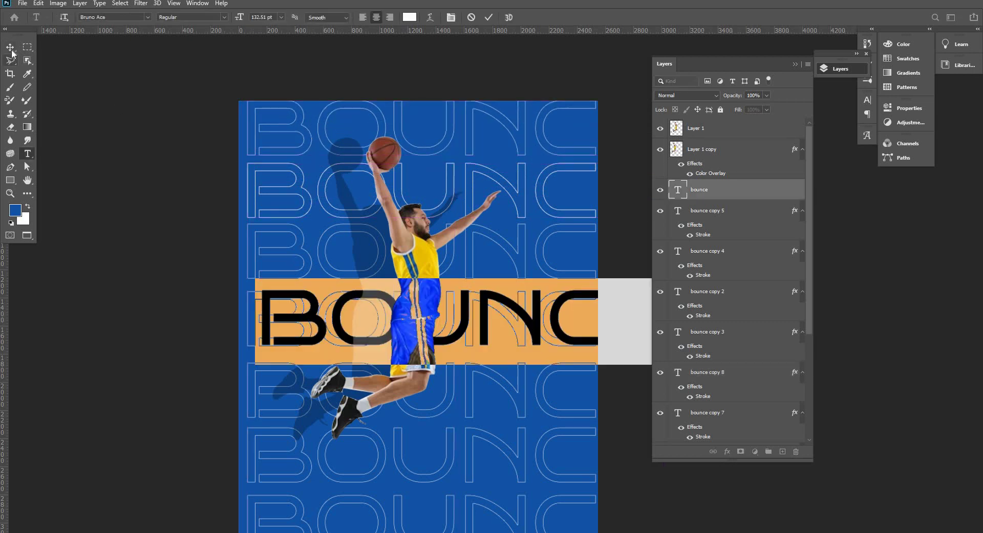
click(10, 47)
scroll(356, 331, up, 3)
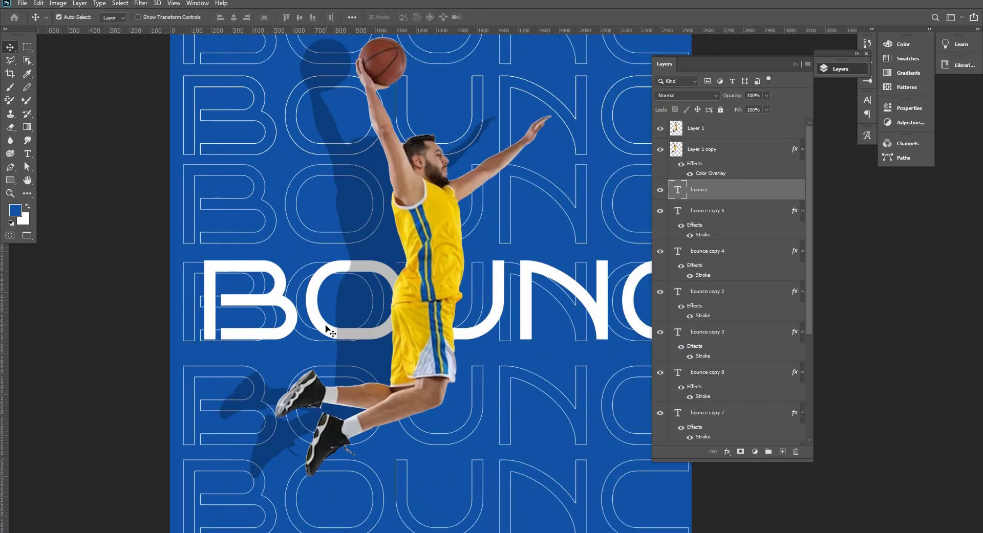
drag(325, 328, 307, 322)
scroll(437, 306, down, 3)
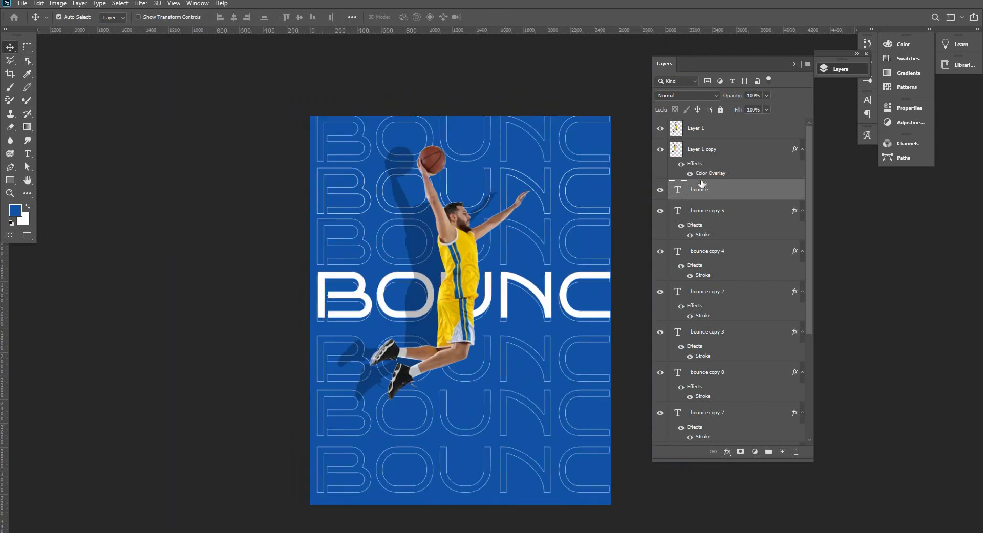
Hide the solid "bounce" layer, set the outlined text layers' opacity to 37%, and show the solid layer again
click(661, 190)
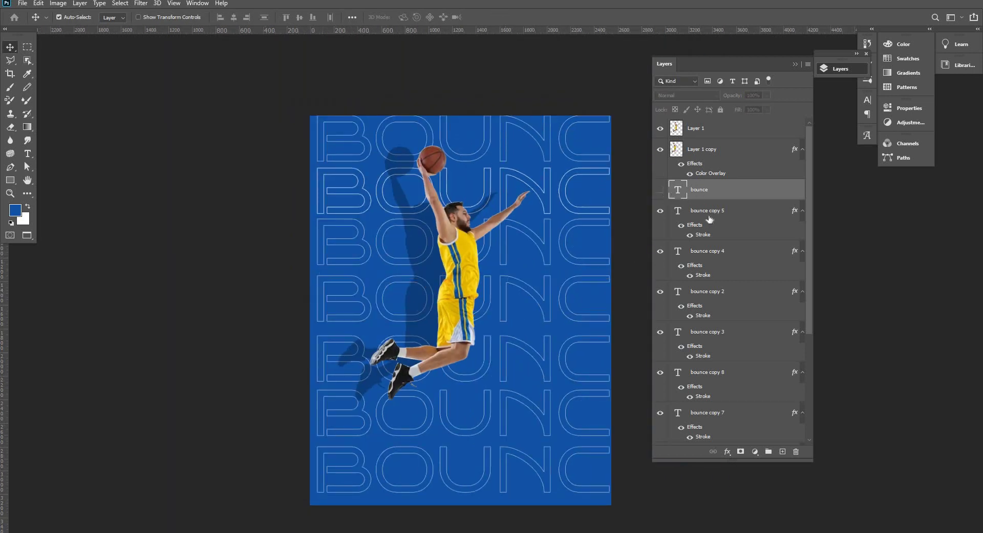
click(717, 215)
scroll(716, 330, down, 5)
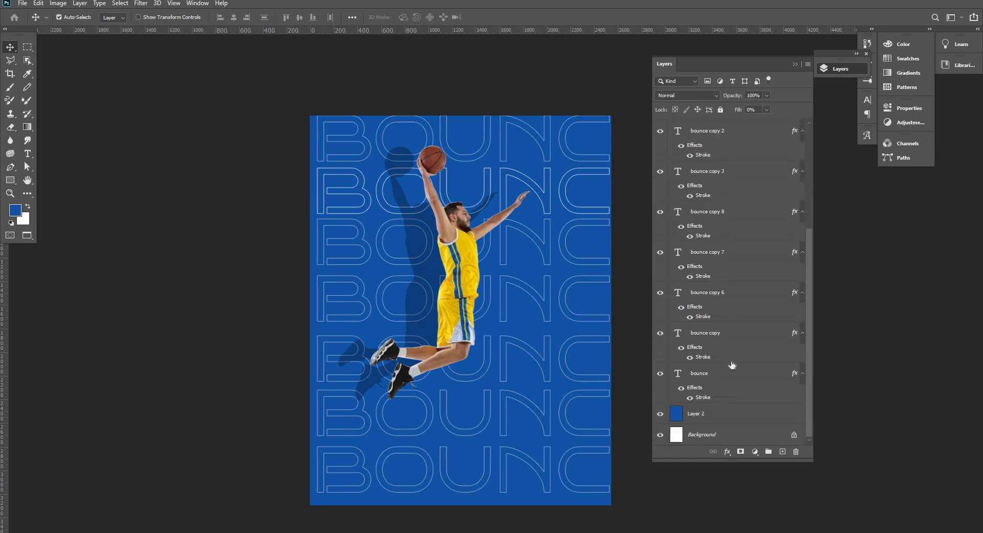
shift+click(717, 335)
scroll(726, 256, up, 5)
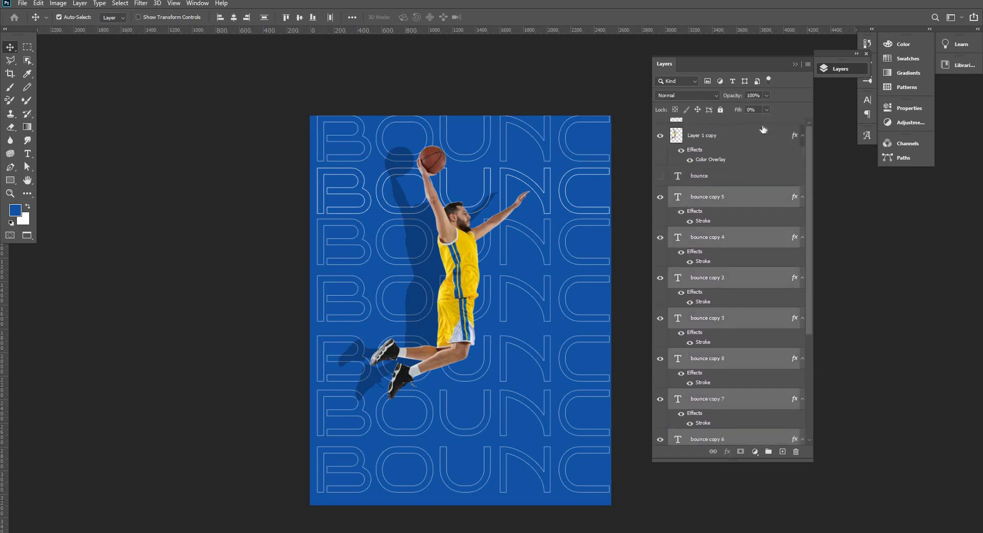
click(766, 96)
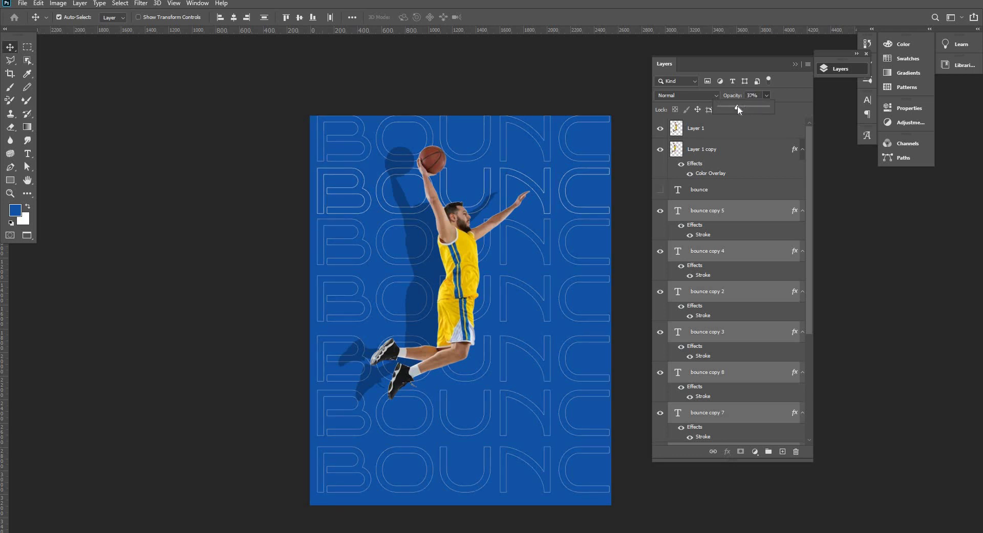
click(737, 107)
click(660, 190)
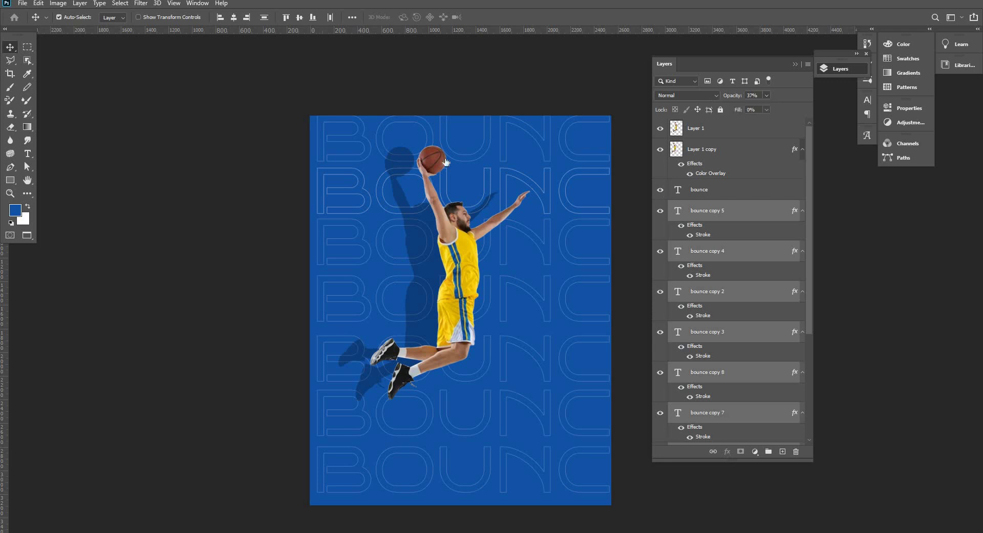
drag(420, 310, 419, 309)
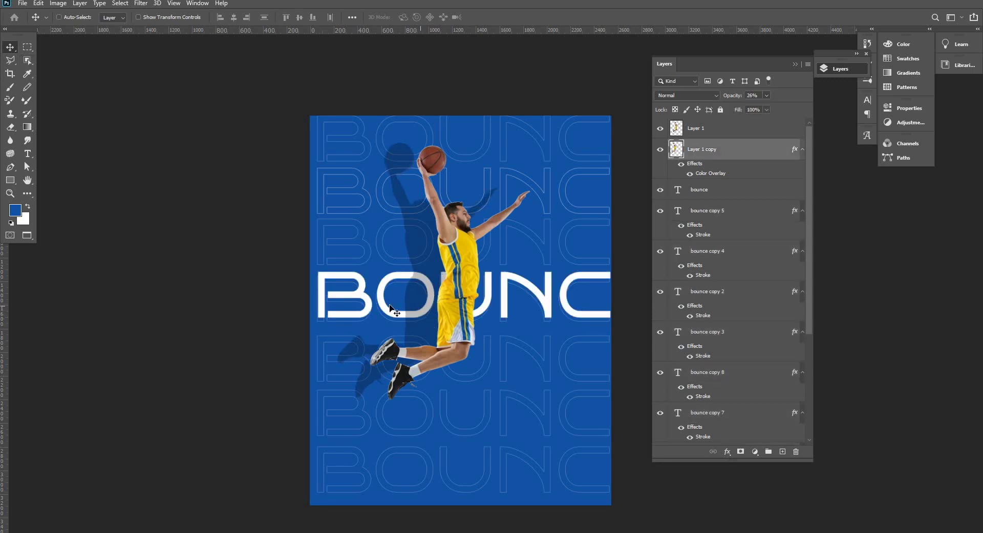
click(363, 300)
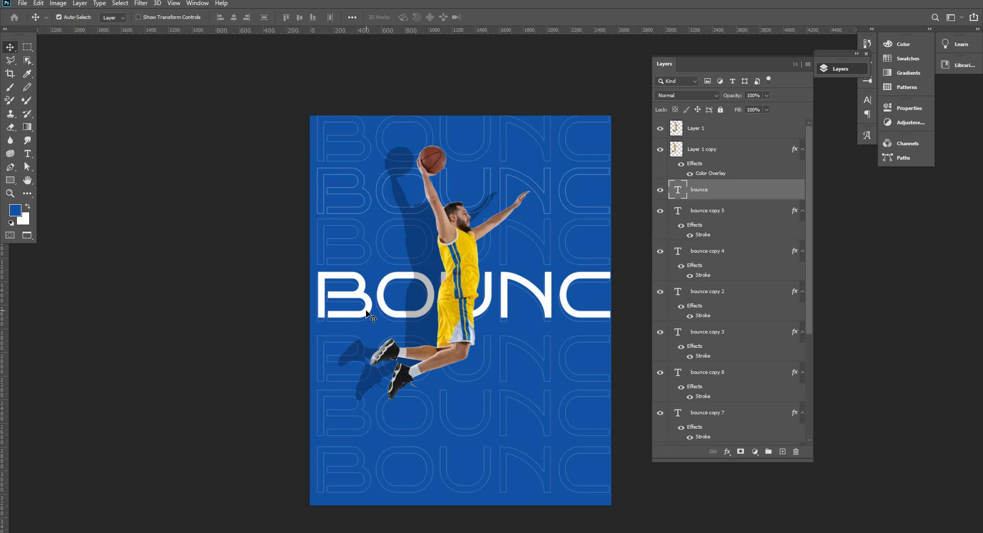
double_click(373, 269)
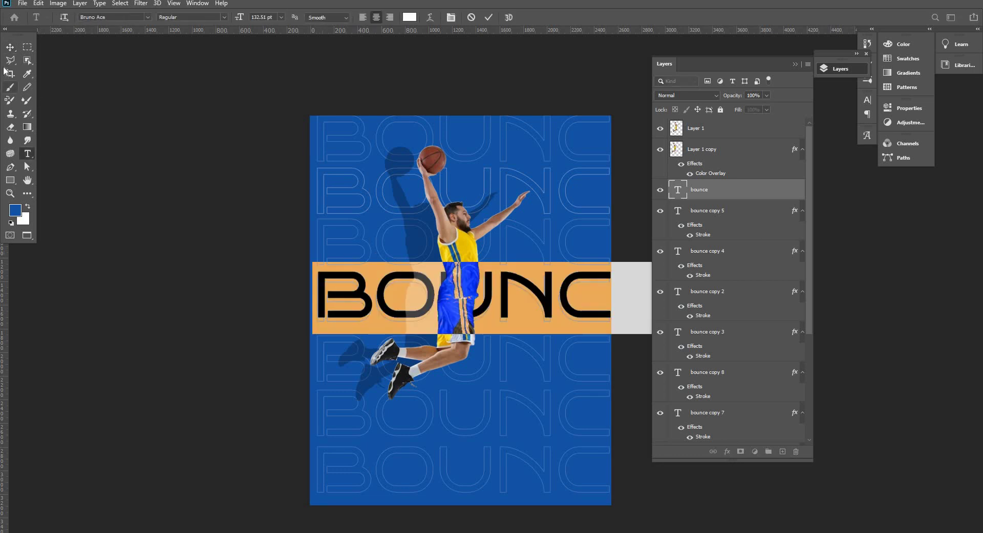
click(383, 296)
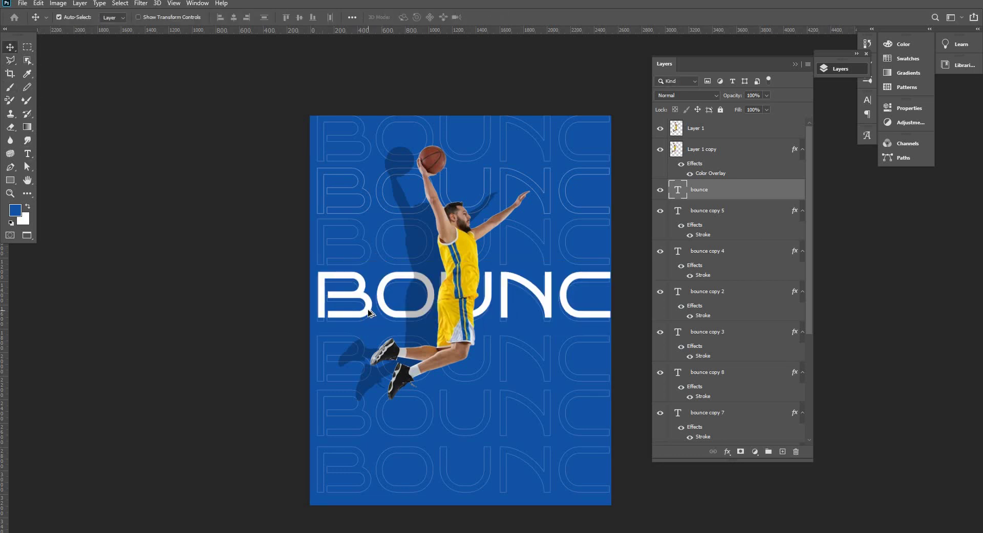
Duplicate the solid "bounce" text above the original and shorten the copy to the single letter "b"
drag(368, 312, 382, 256)
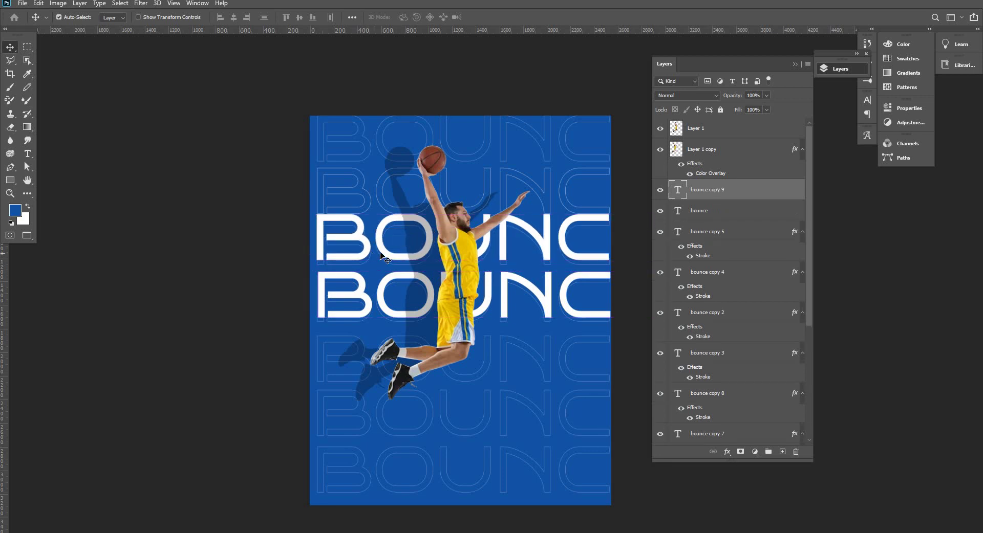
key(t)
click(378, 249)
key(shift+End)
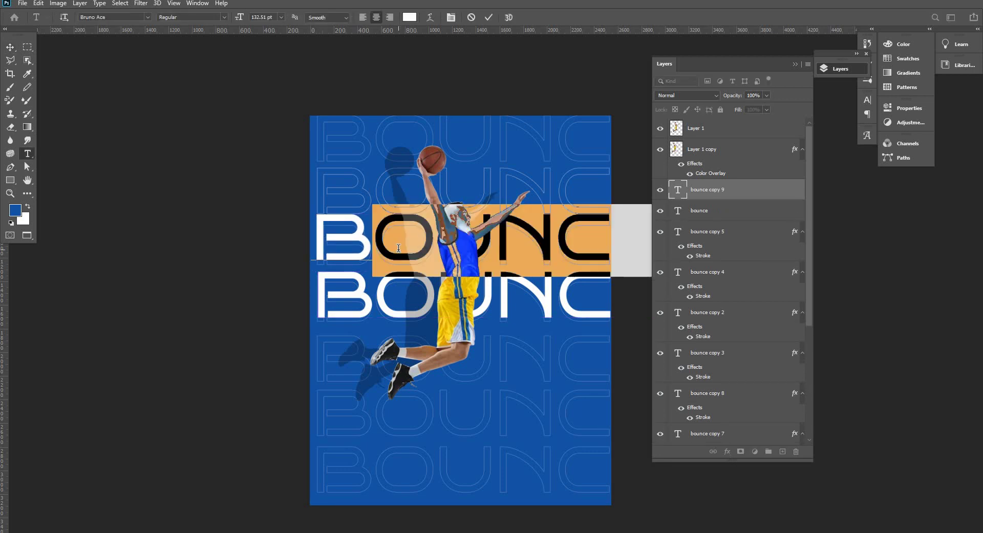
key(BackSpace)
key(ctrl+z)
key(BackSpace)
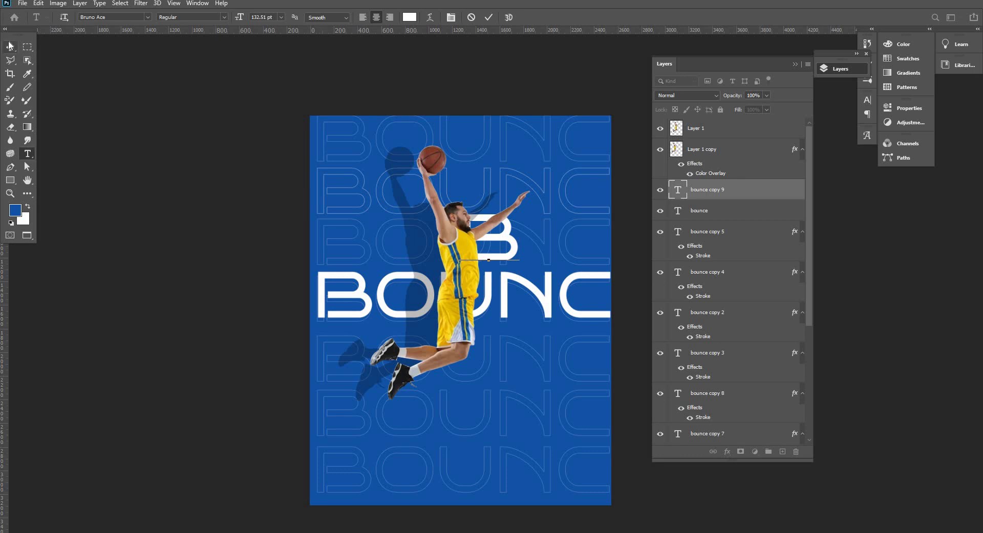
Move the solid "b" to the poster's left side and delete the full solid "bounce" text
click(10, 46)
drag(476, 258, 326, 242)
click(387, 309)
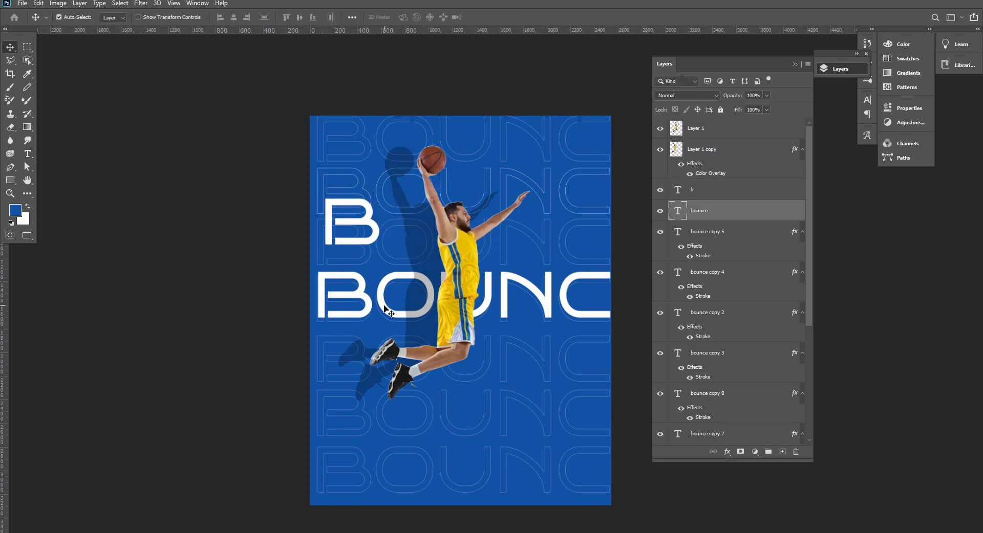
key(Delete)
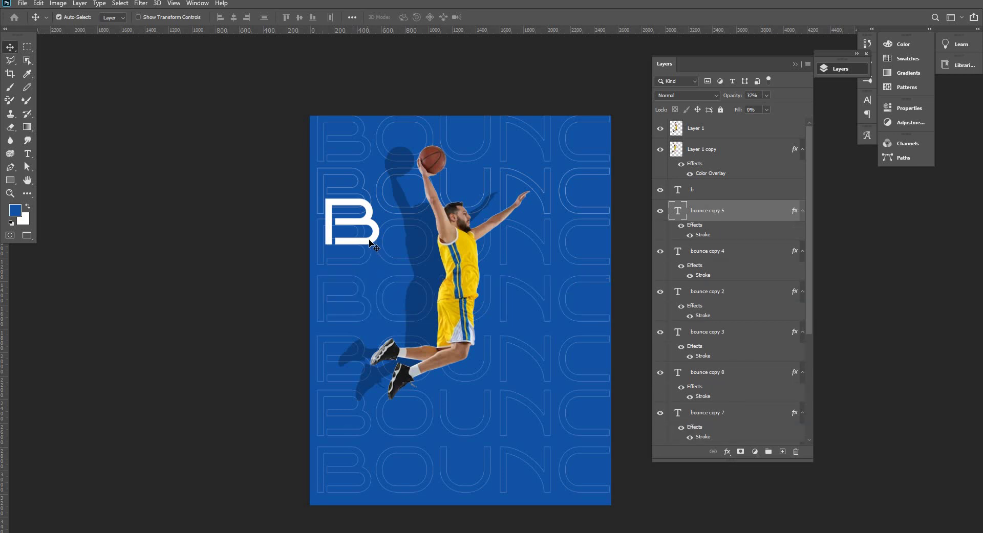
Move the "b" down, place a duplicate diagonally below it beside the player's shorts, and change the duplicate to "o"
click(371, 242)
key(t)
double_click(367, 261)
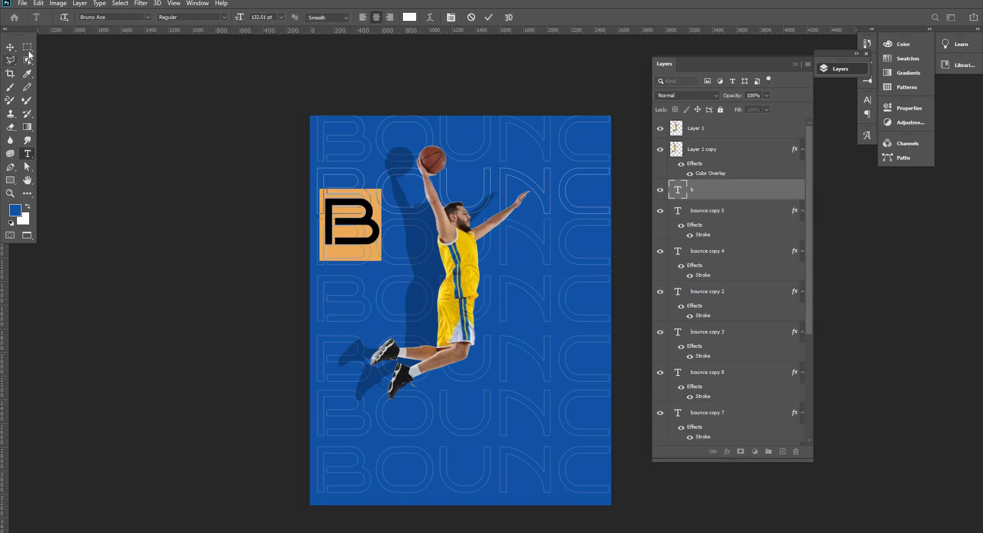
click(9, 47)
drag(348, 245, 406, 334)
key(t)
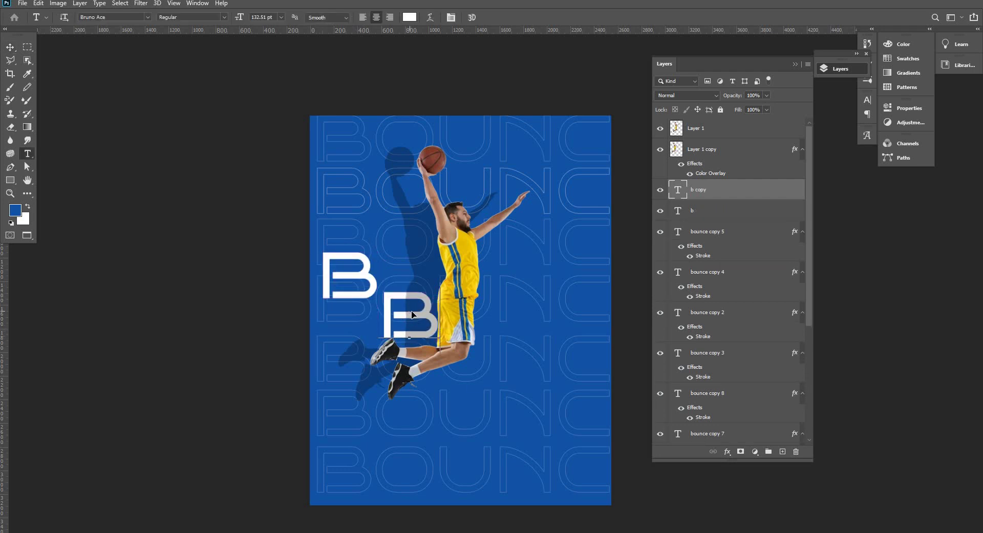
double_click(412, 309)
text(o)
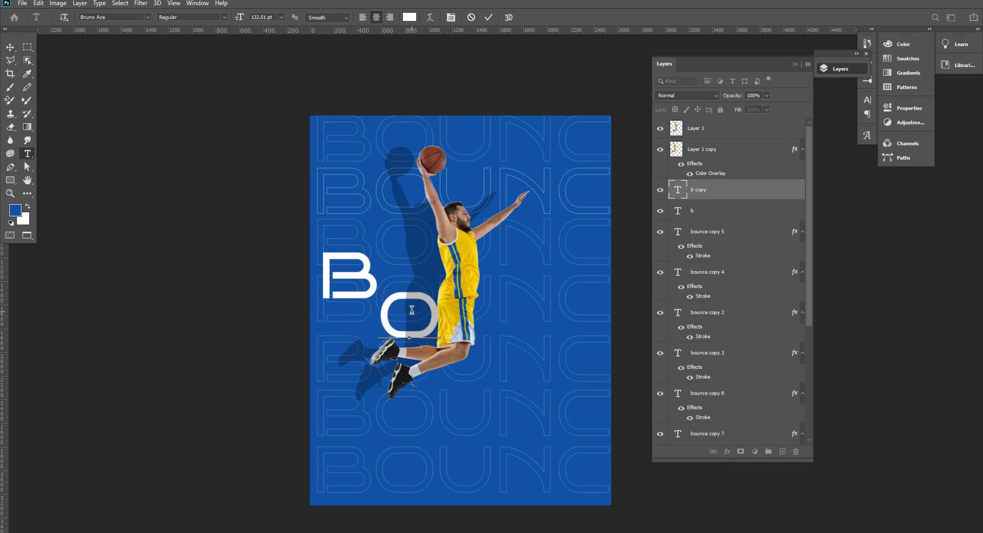
click(10, 46)
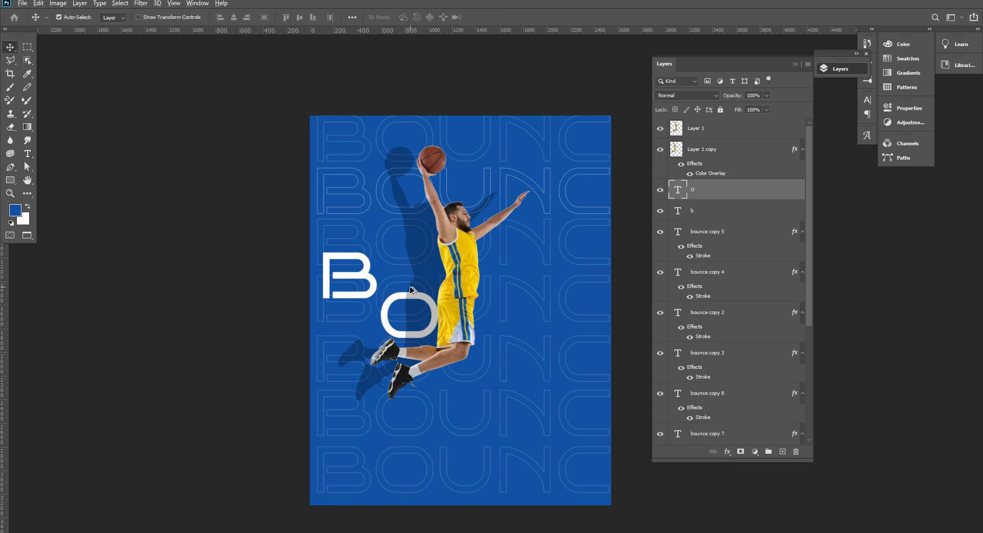
Duplicate the solid "O" diagonally up behind the player's torso and change the copy to "U"
click(458, 280)
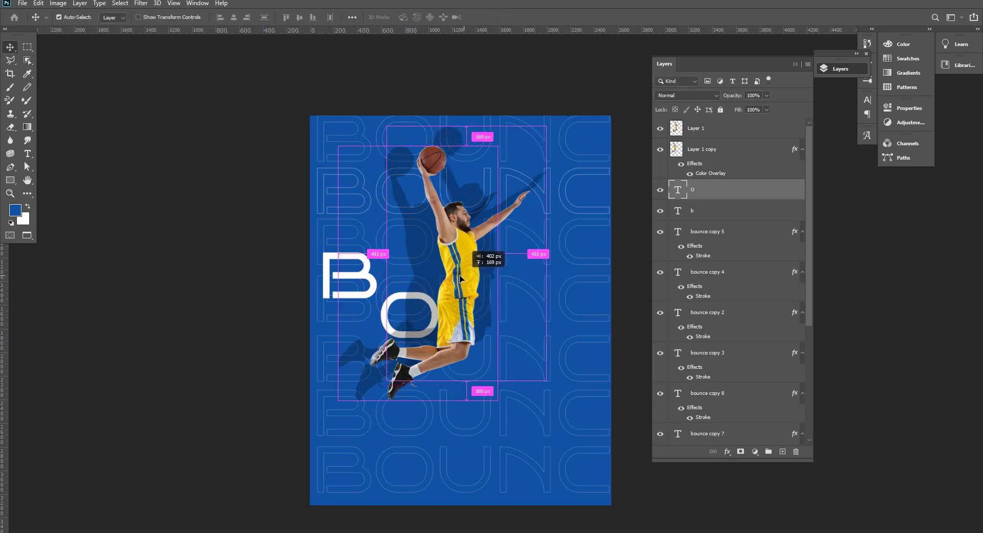
click(392, 304)
drag(388, 307, 440, 288)
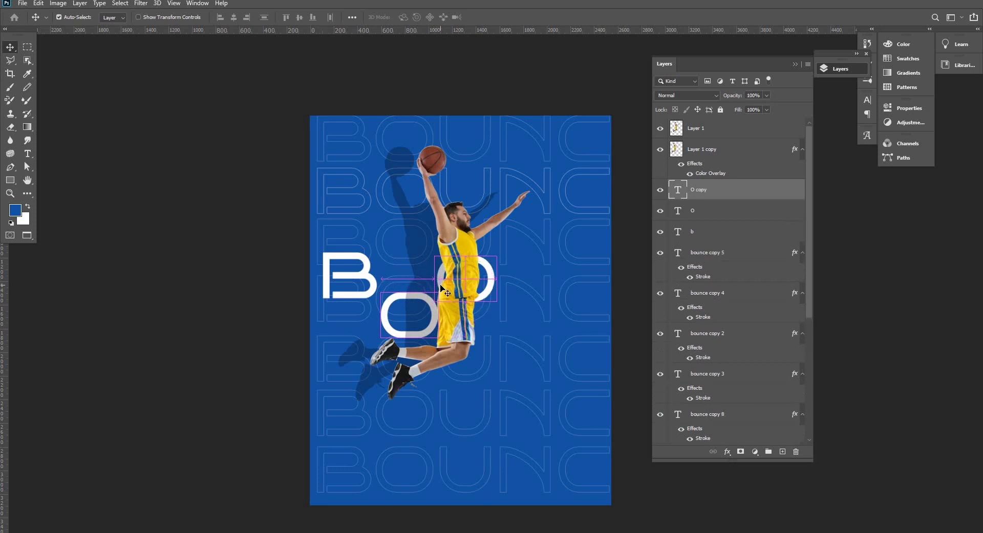
key(t)
double_click(489, 279)
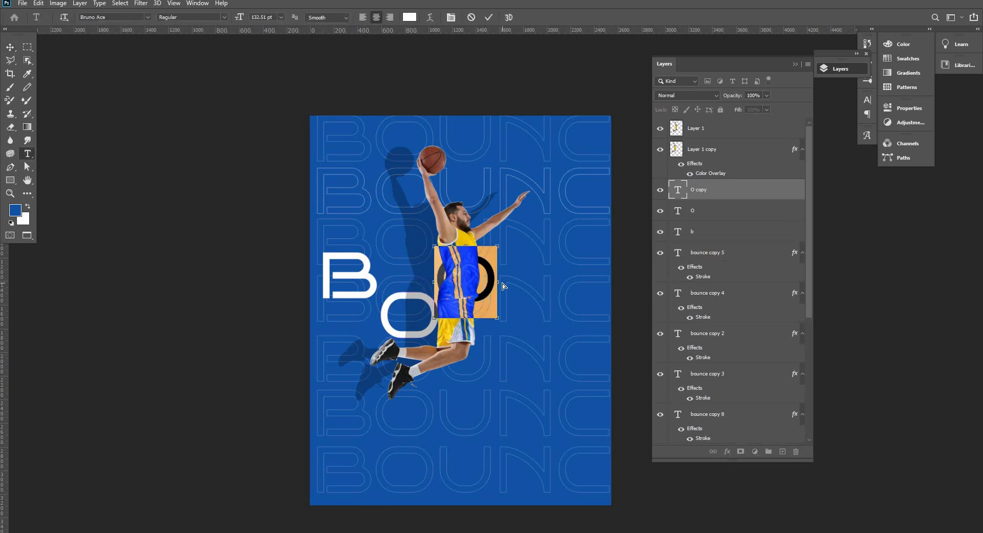
text(u)
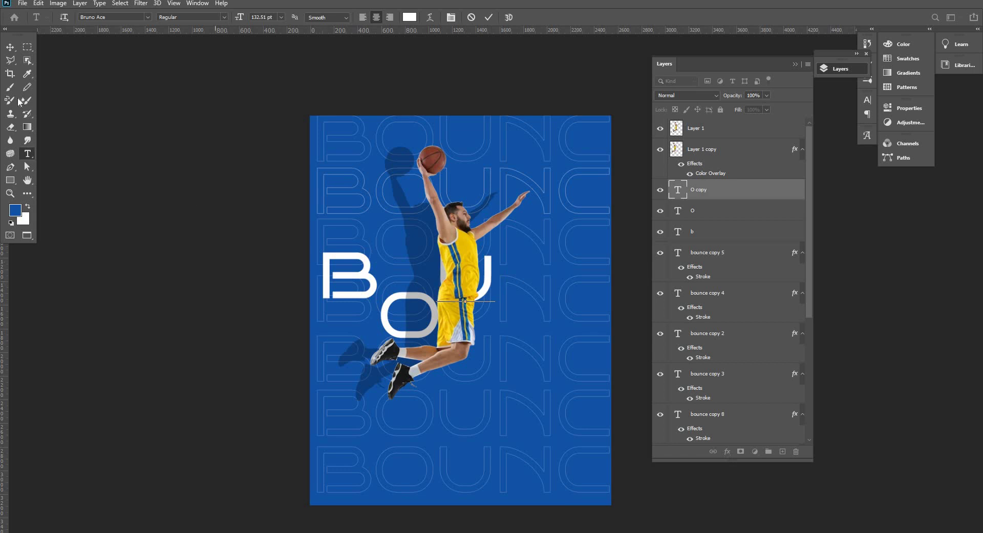
key(ctrl+Return)
key(v)
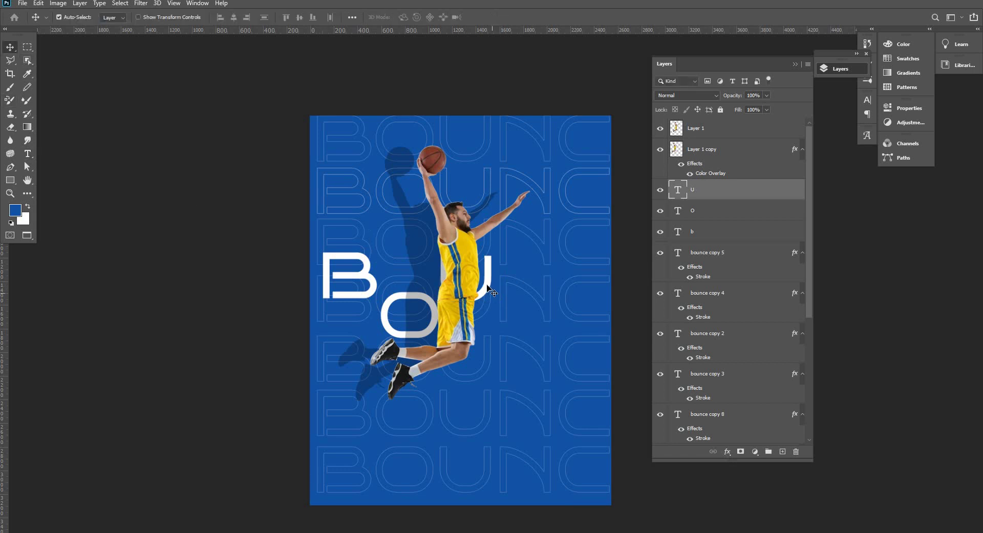
Duplicate the solid "U" diagonally below, beside the player's shorts, and change the copy to "N"
drag(491, 288, 543, 325)
key(t)
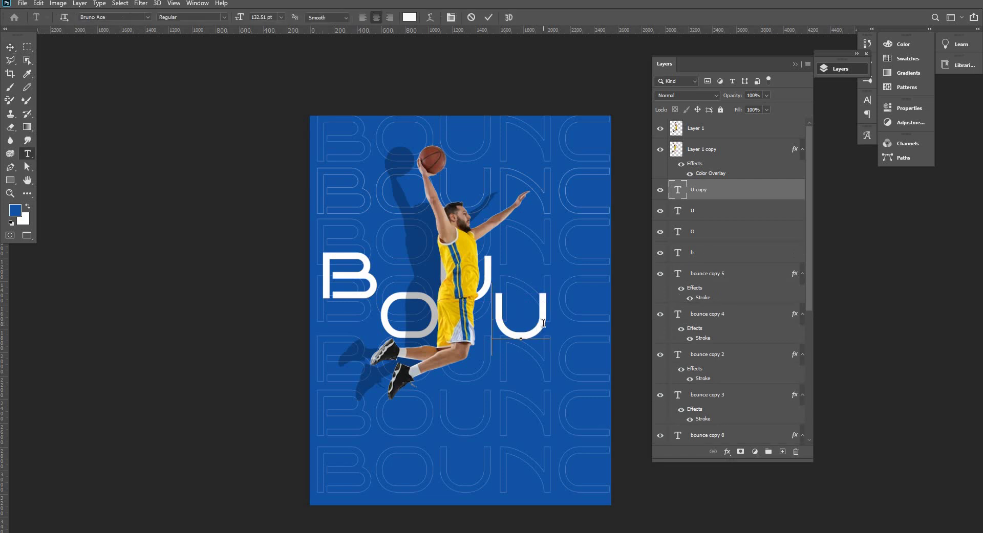
double_click(543, 322)
text(n)
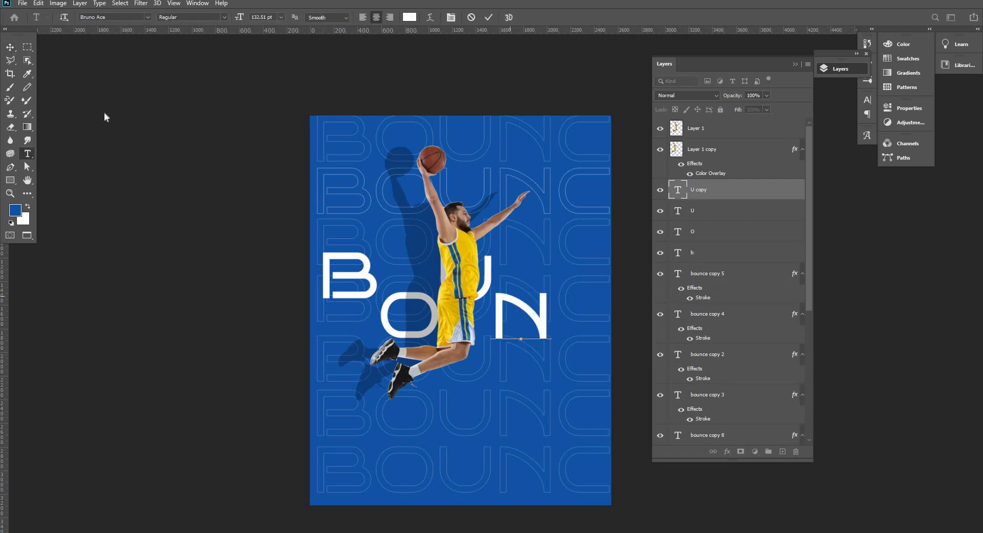
click(10, 47)
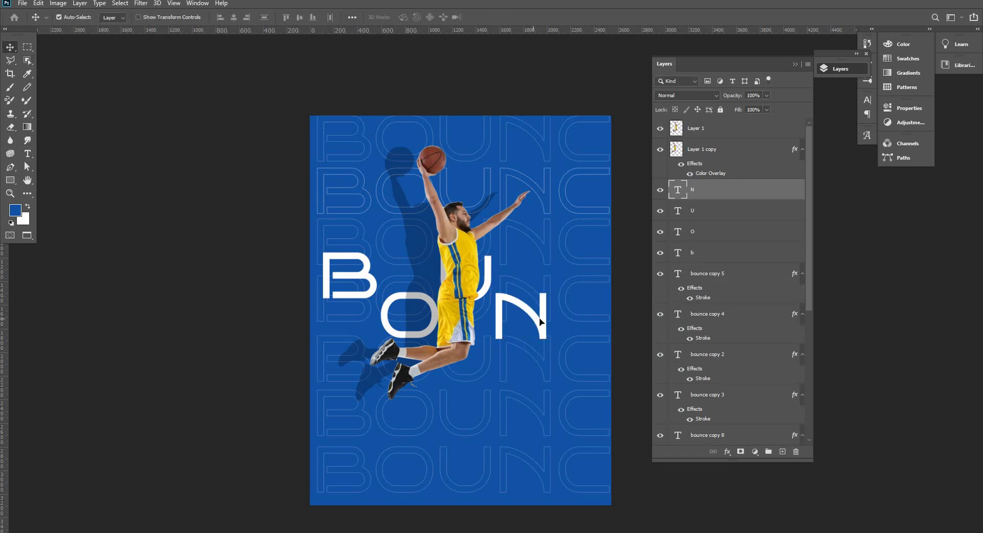
Duplicate the solid "N" diagonally up toward the poster's right edge, change the copy to "C", and lower the "N" slightly
drag(539, 325, 589, 276)
key(t)
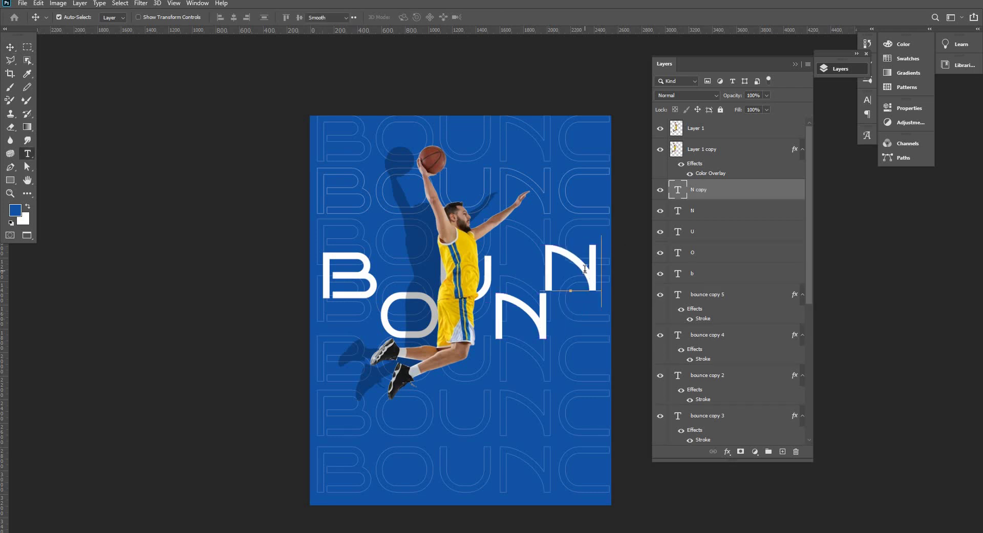
double_click(585, 268)
text(c)
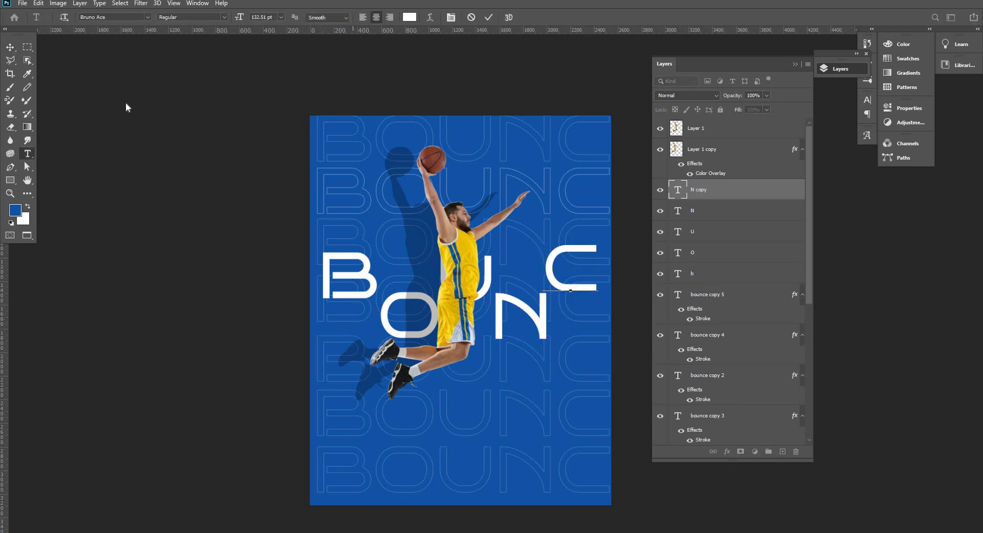
click(10, 47)
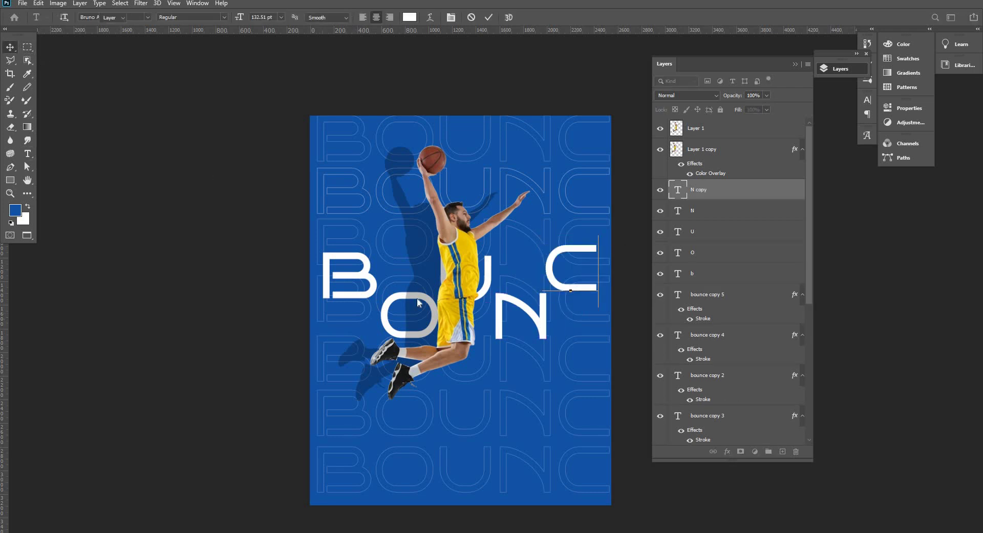
click(542, 334)
drag(542, 334, 545, 340)
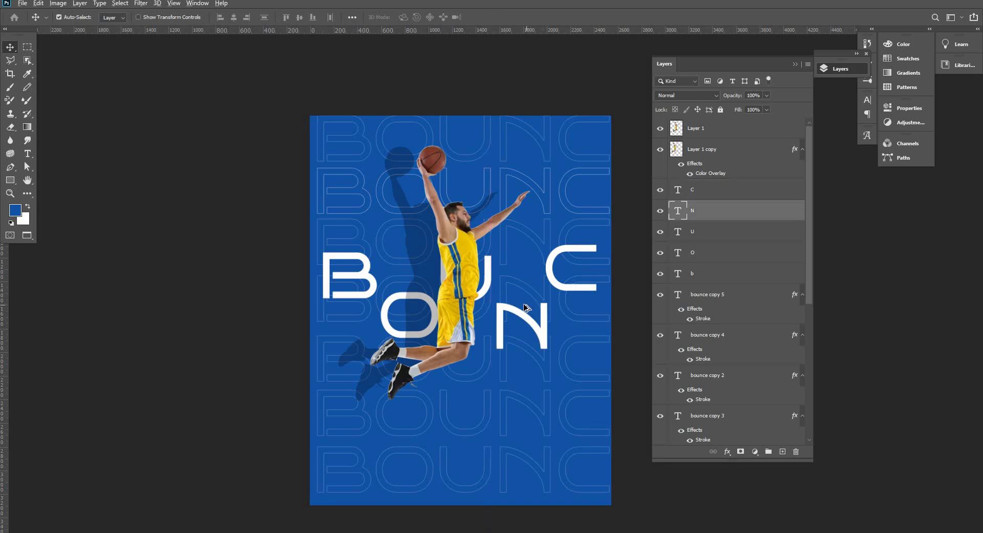
Move the solid "U" layer to the top of the layer stack, in front of the player
scroll(537, 322, up, 2)
click(467, 288)
key(t)
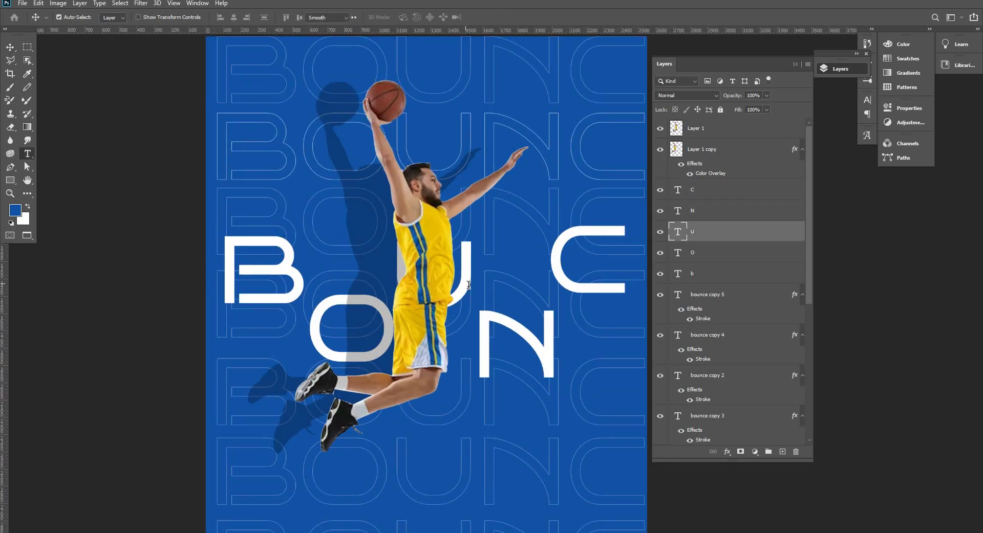
double_click(424, 252)
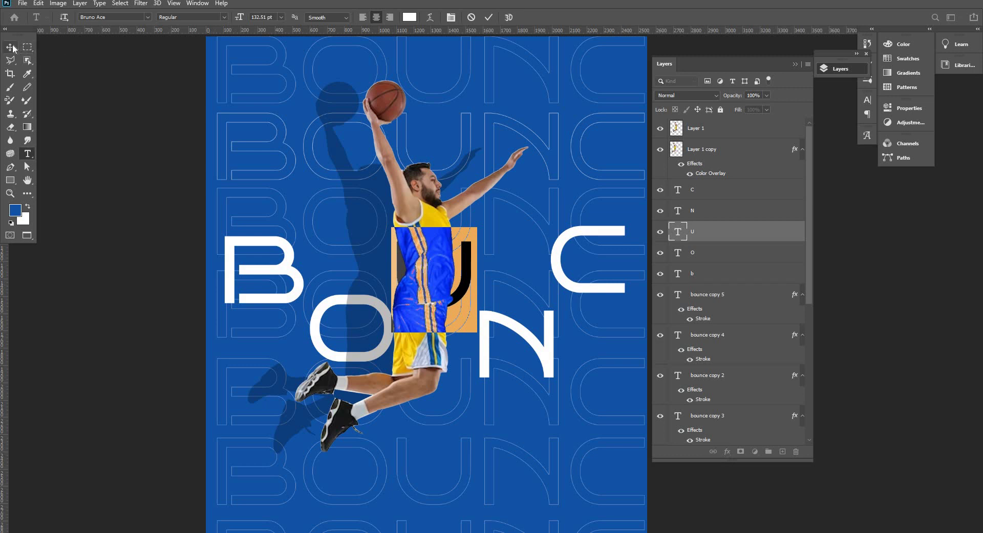
click(10, 47)
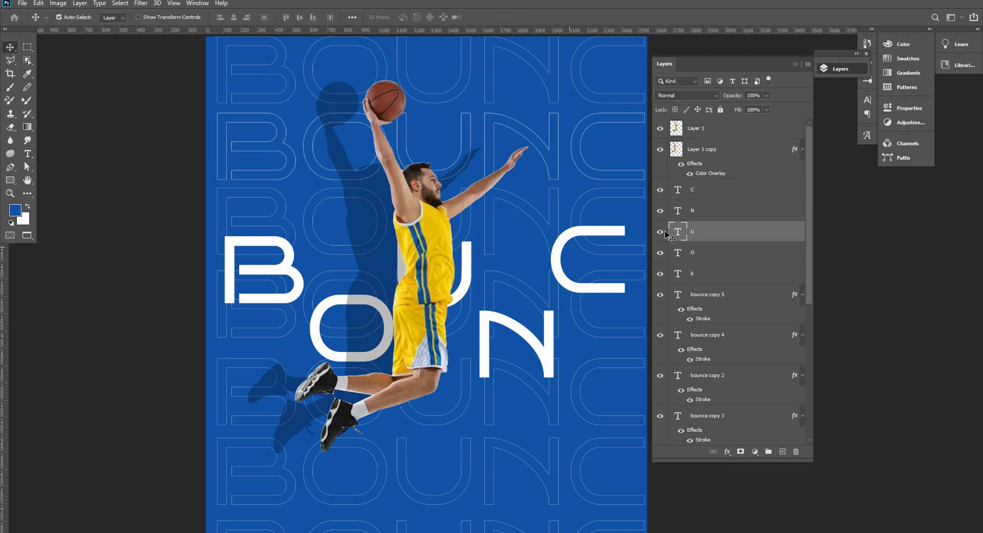
ctrl+click(685, 233)
drag(694, 233, 707, 125)
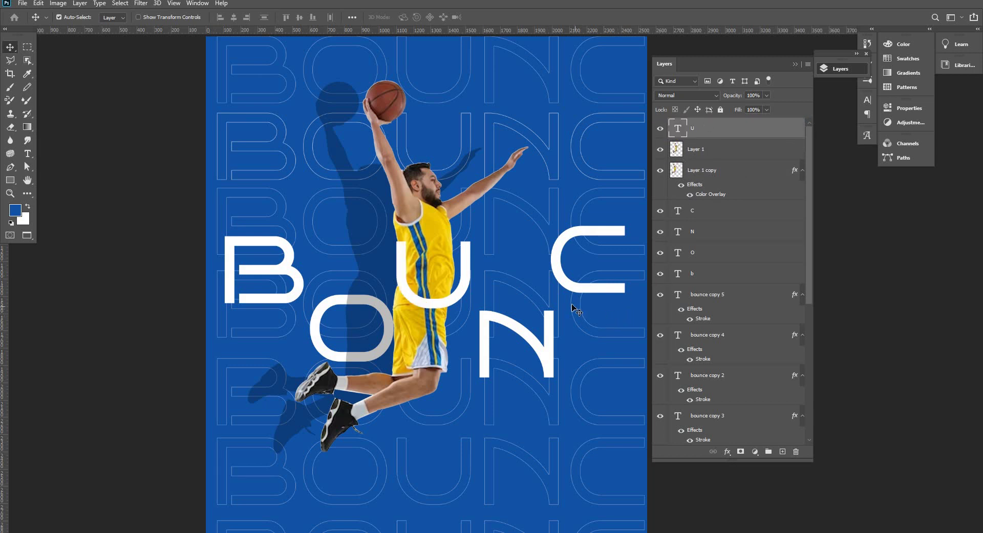
Fine-tune the staggered letters by lowering the solid "C" slightly and raising the "N" slightly
drag(584, 291, 587, 293)
drag(548, 345, 546, 346)
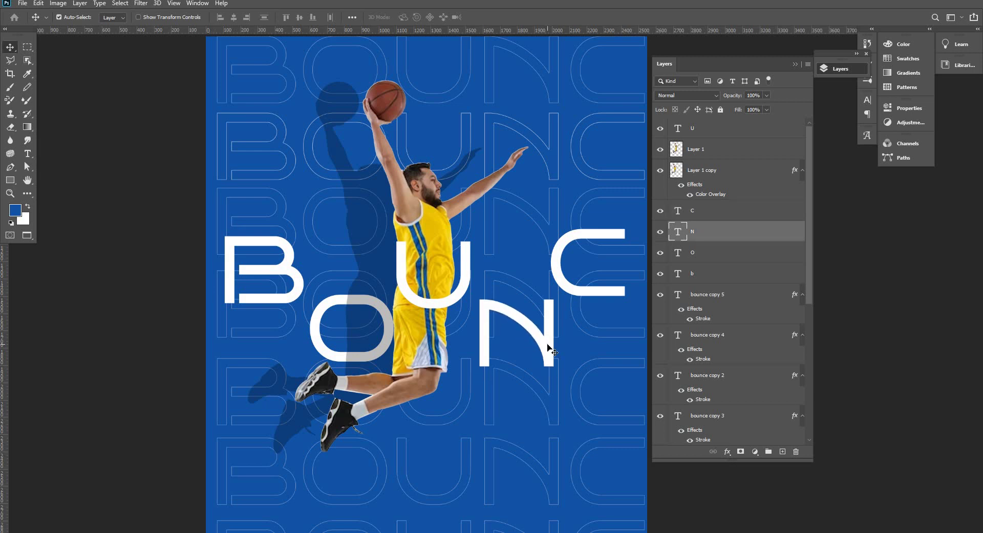
click(596, 294)
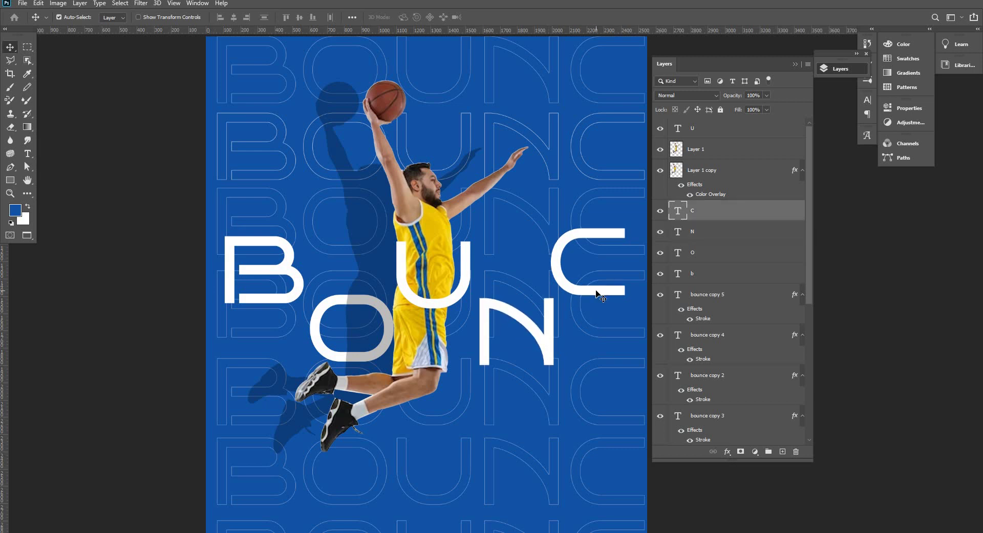
drag(597, 294, 596, 294)
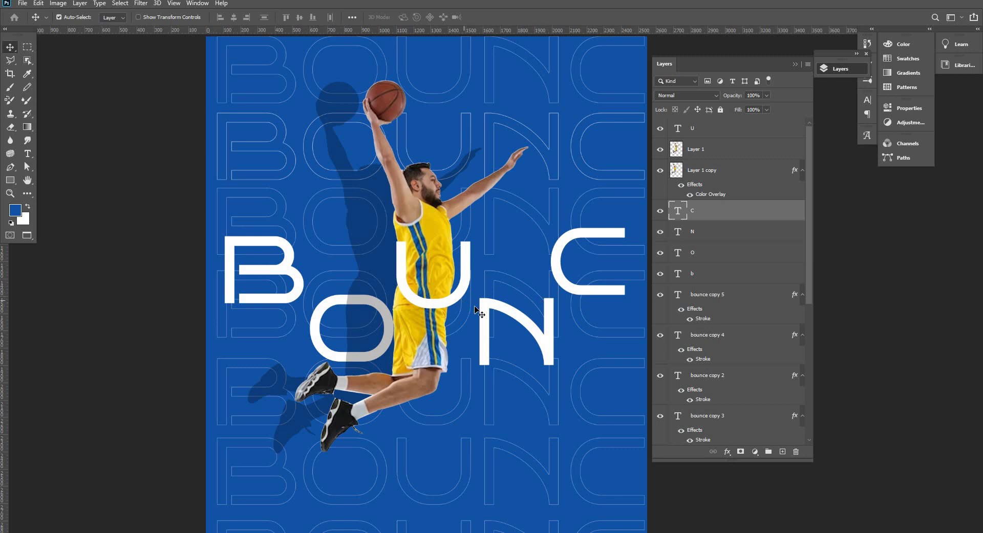
Add a new layer above the "C" and draw a rectangle about 2048 × 766 px across the solid letters
scroll(501, 301, down, 3)
scroll(602, 373, up, 3)
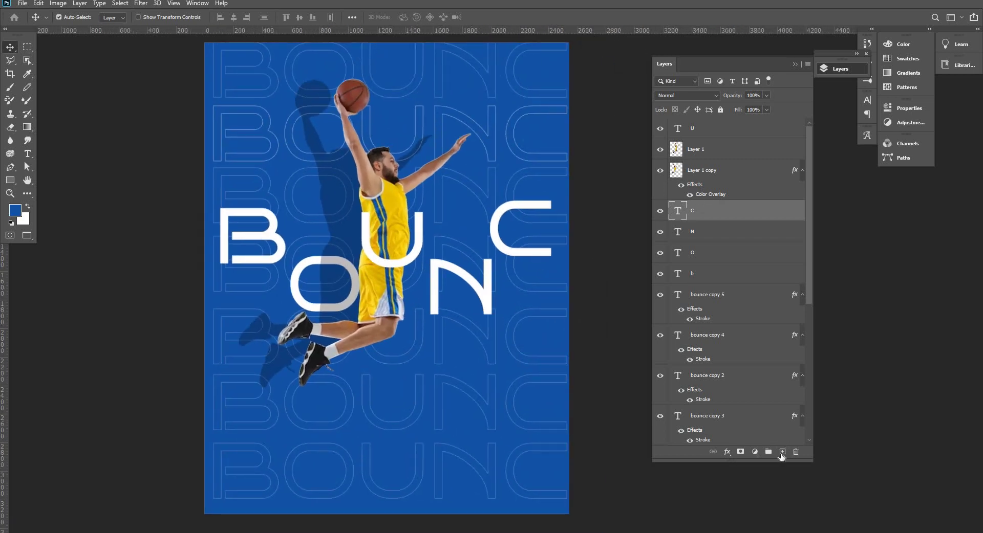
click(782, 452)
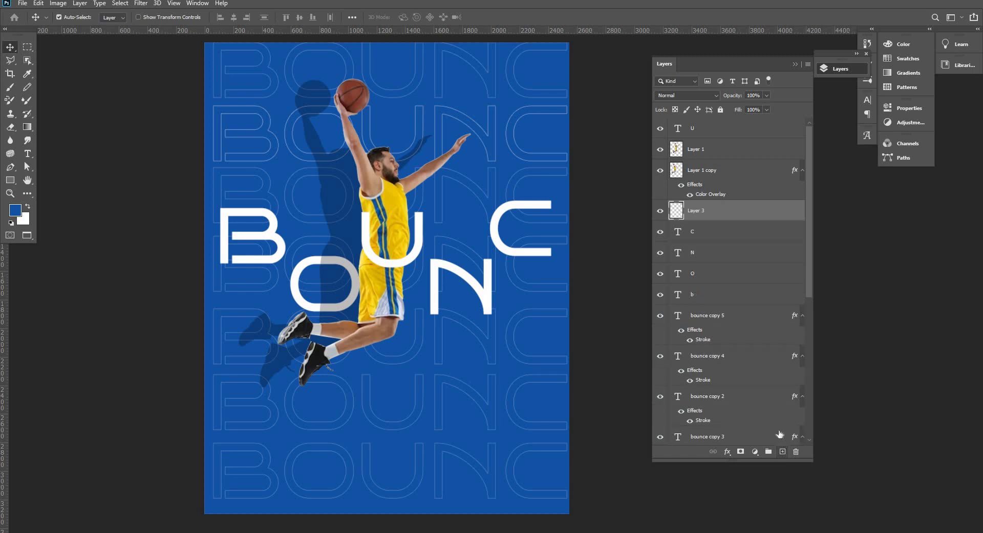
click(9, 180)
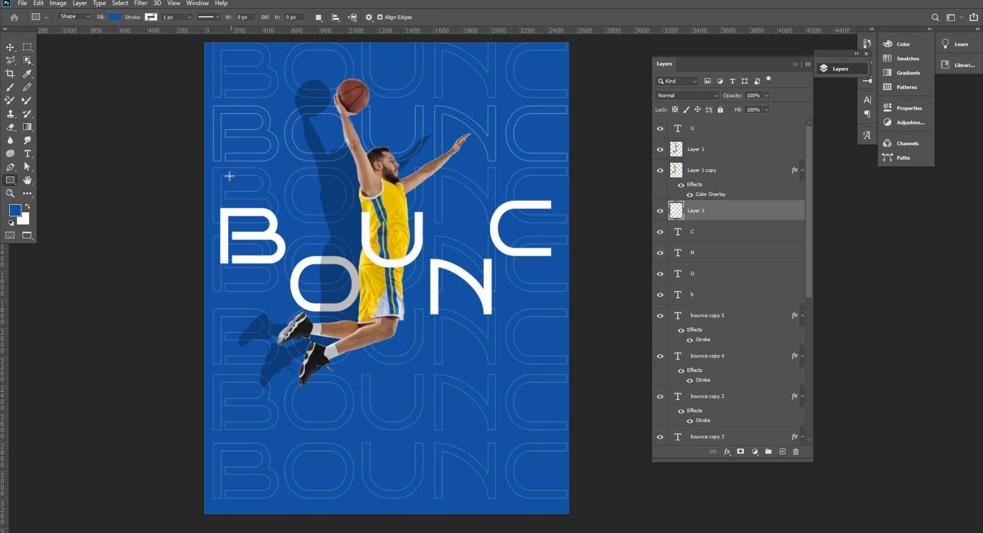
click(236, 211)
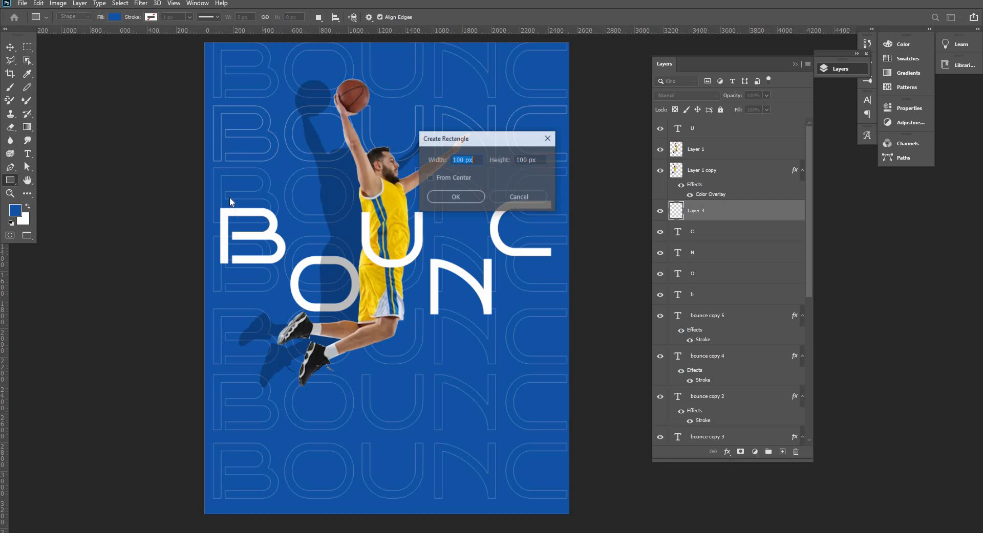
click(509, 205)
drag(308, 277, 520, 308)
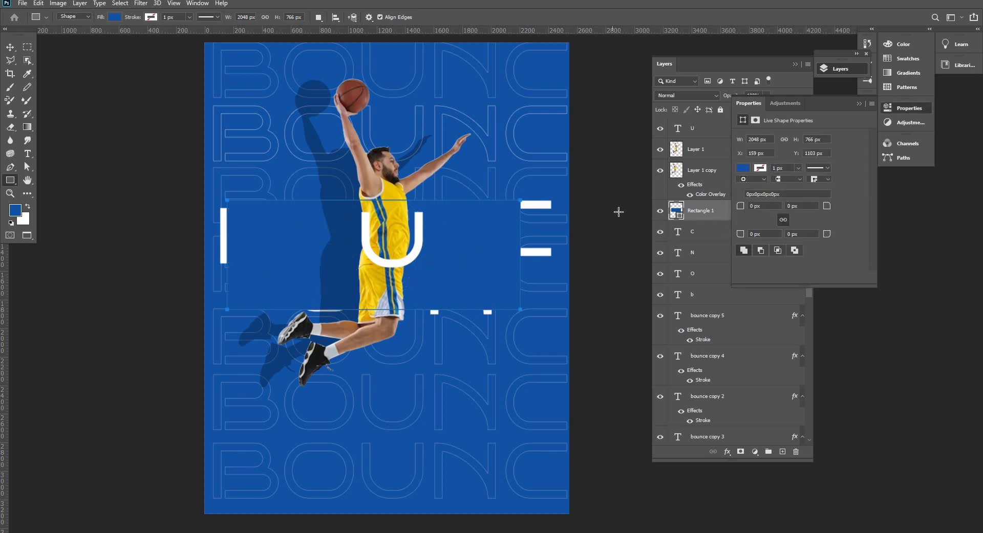
Remove the rectangle's fill and give it a white stroke 48.35 px wide
click(743, 168)
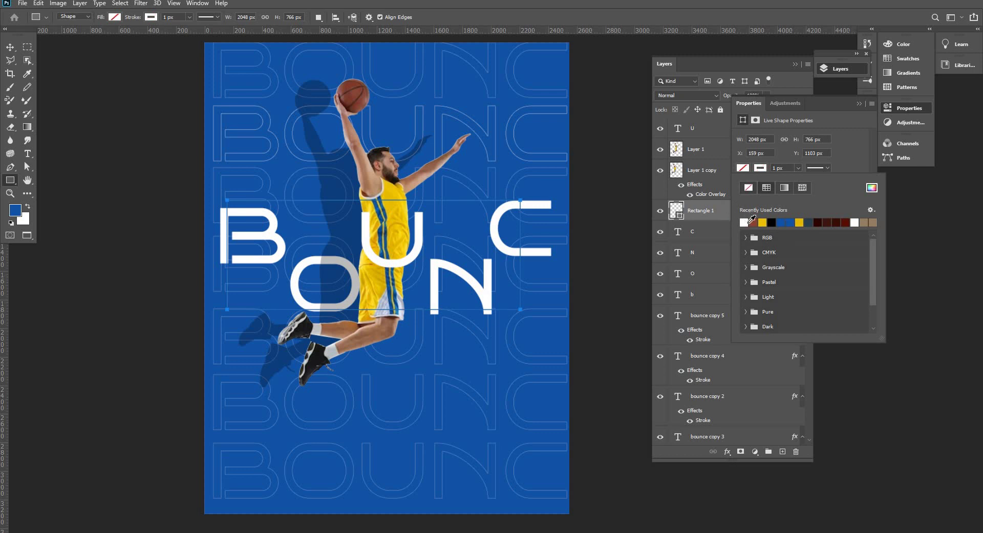
click(798, 168)
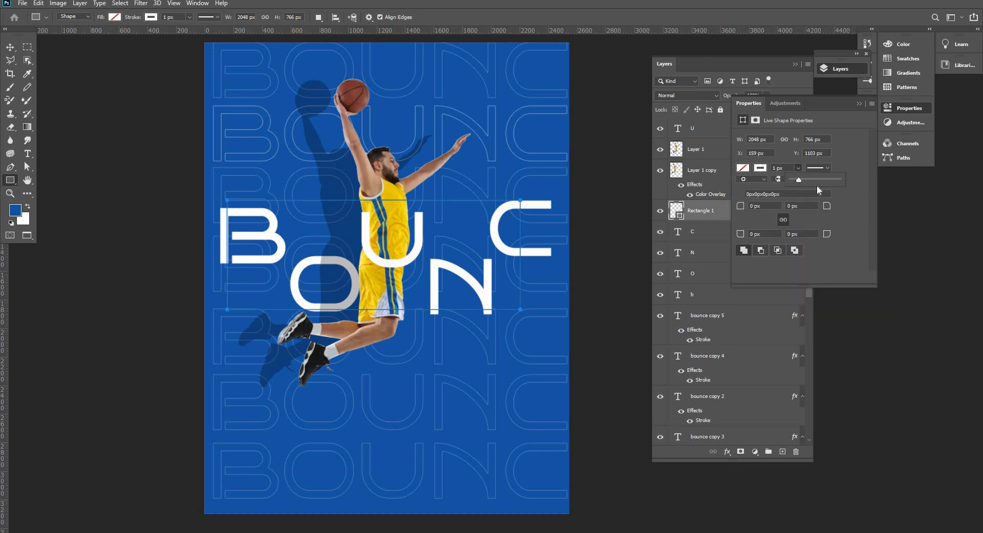
click(818, 180)
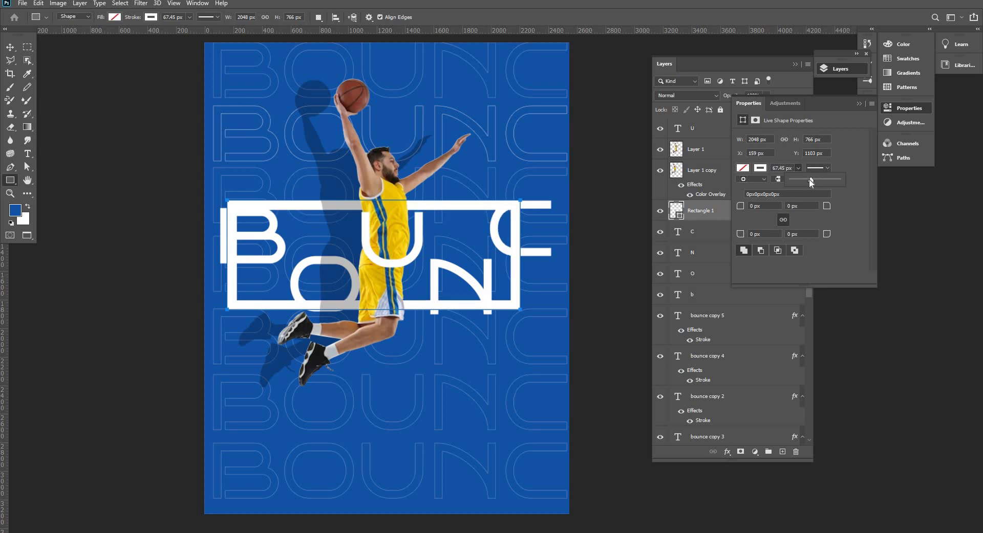
drag(811, 183, 809, 184)
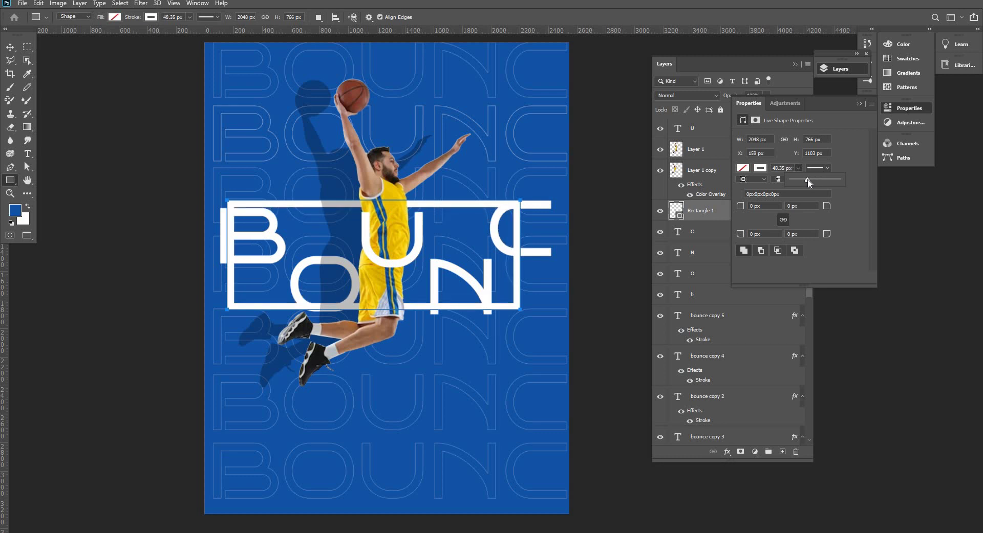
Move the rectangle frame down and right around the "O" and "N", and reduce its height to about 641 px
click(16, 49)
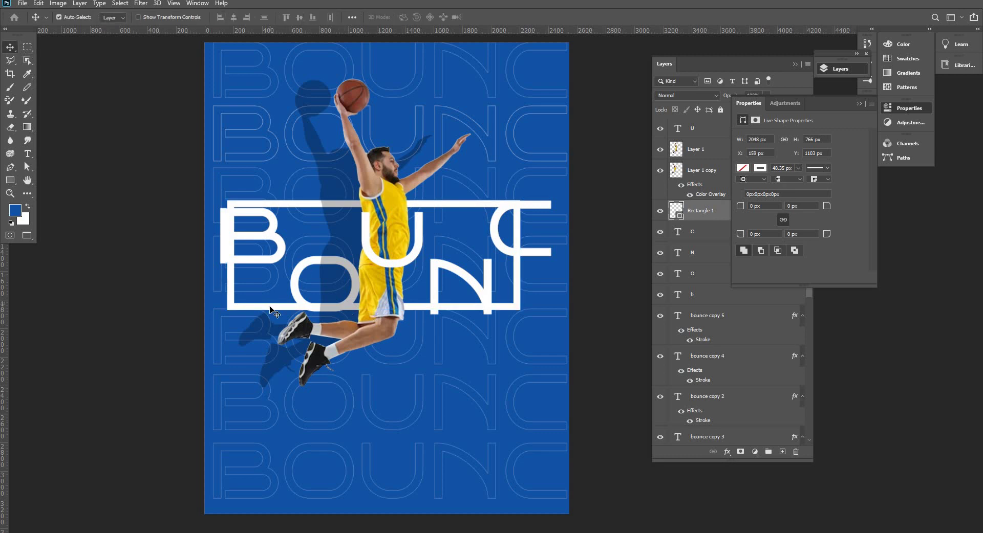
drag(268, 306, 288, 336)
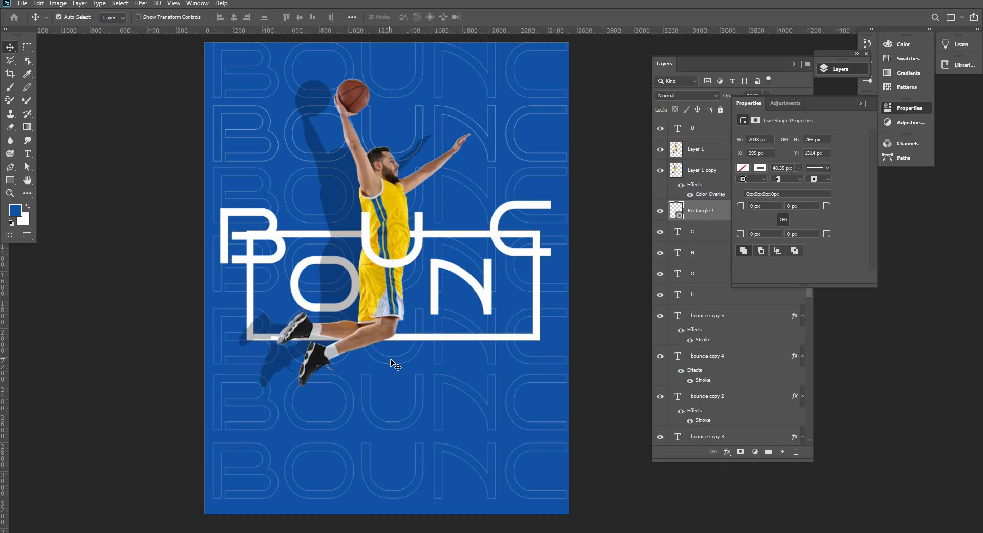
key(ctrl+t)
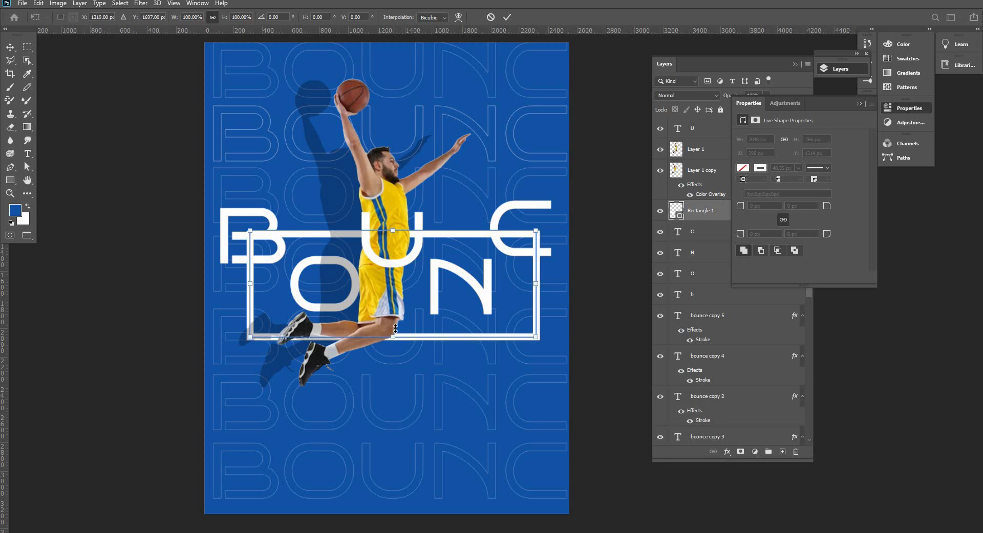
mouse_move(395, 328)
mouse_down()
mouse_move(395, 343)
mouse_move(397, 324)
mouse_up()
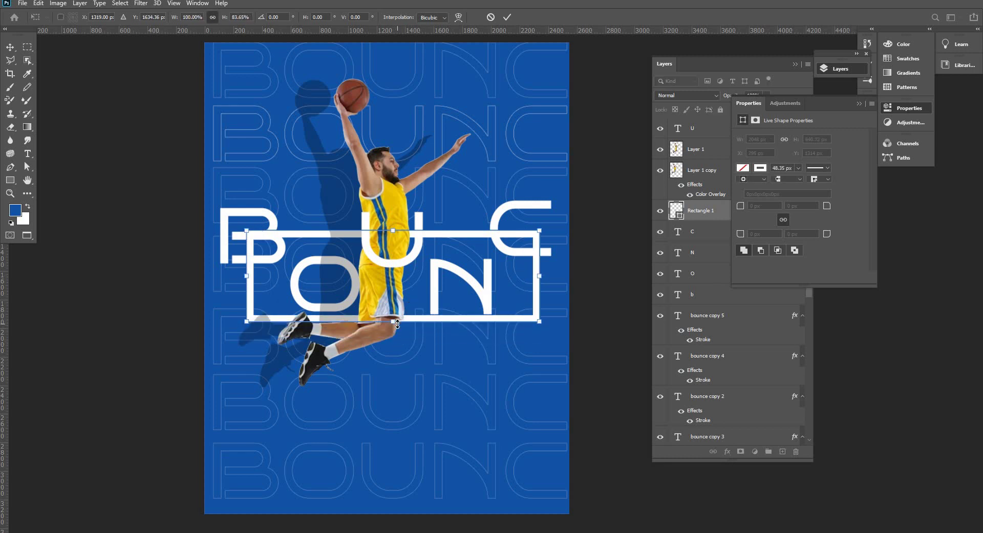
key(Return)
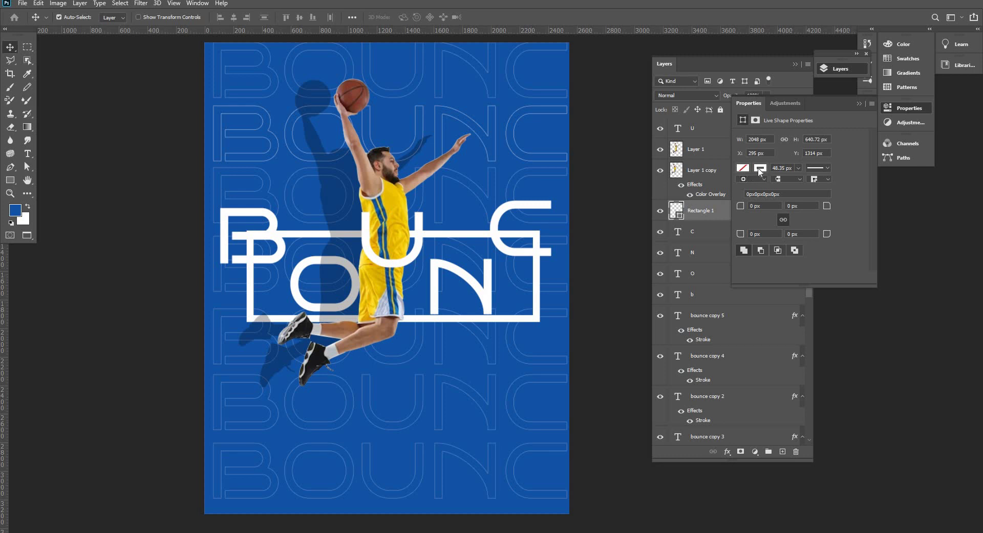
Change the rectangle frame's stroke color to the recently used yellow and close the color choices
click(759, 168)
click(763, 221)
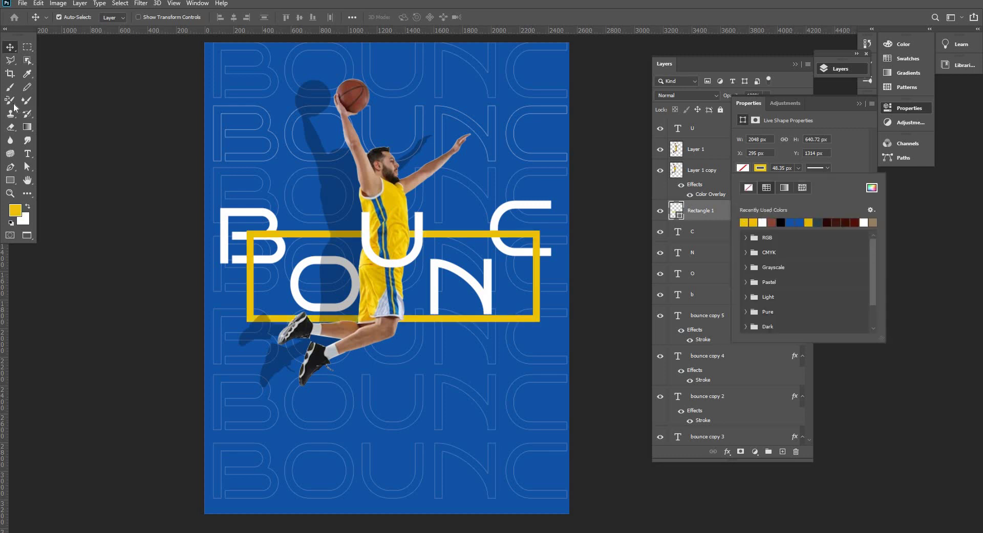
click(728, 102)
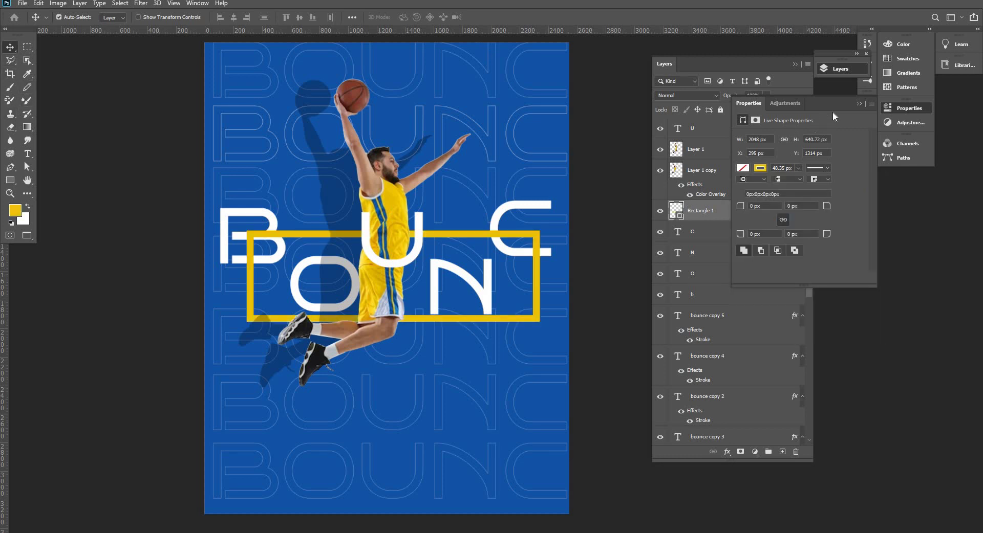
Collapse the shape properties and rasterize the yellow rectangle frame's layer
click(859, 103)
right_click(723, 212)
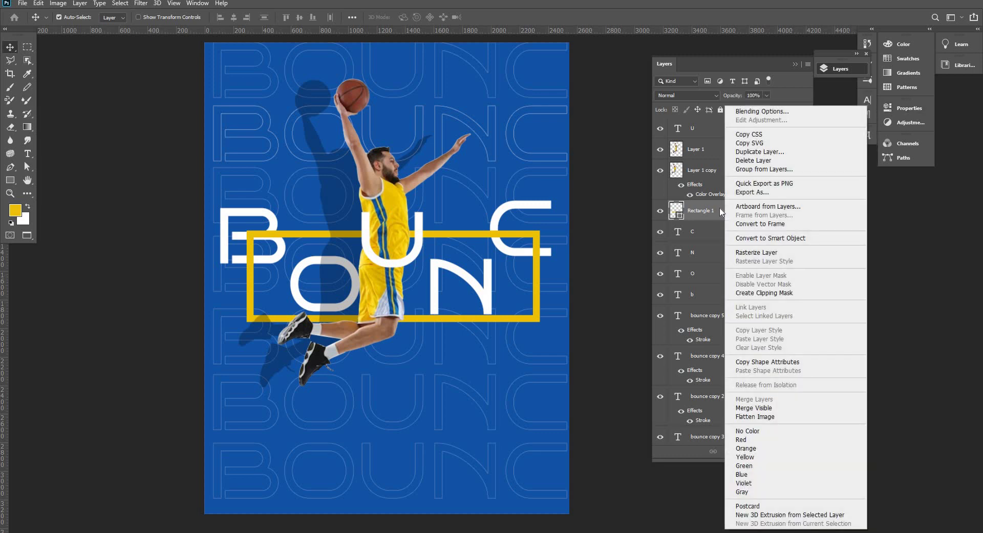
click(754, 258)
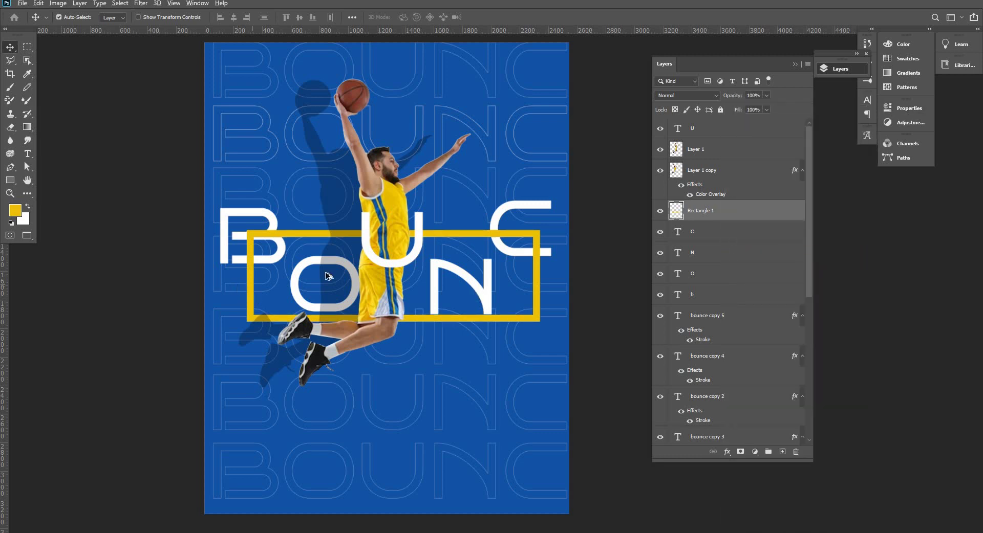
Erase the parts of the yellow frame that lie behind the player's jersey and shorts
scroll(339, 277, up, 1)
key(e)
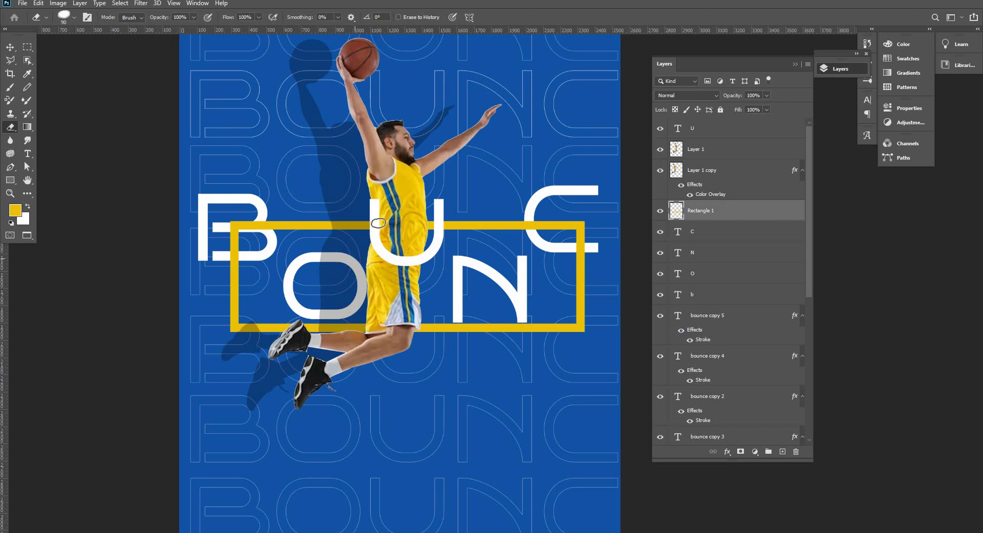
scroll(376, 222, up, 2)
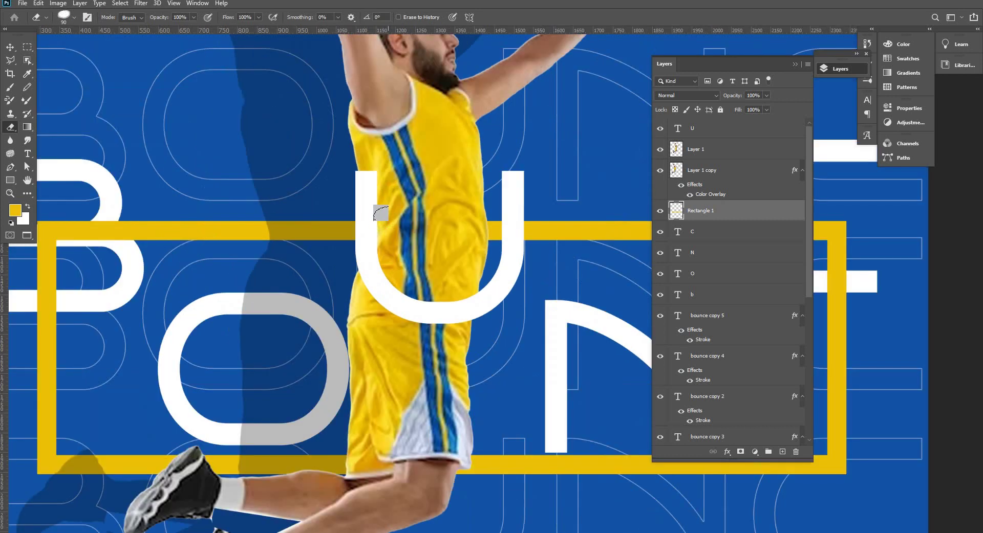
mouse_move(366, 249)
mouse_down()
mouse_move(353, 221)
mouse_move(373, 238)
mouse_up()
drag(466, 226, 461, 244)
drag(404, 307, 412, 208)
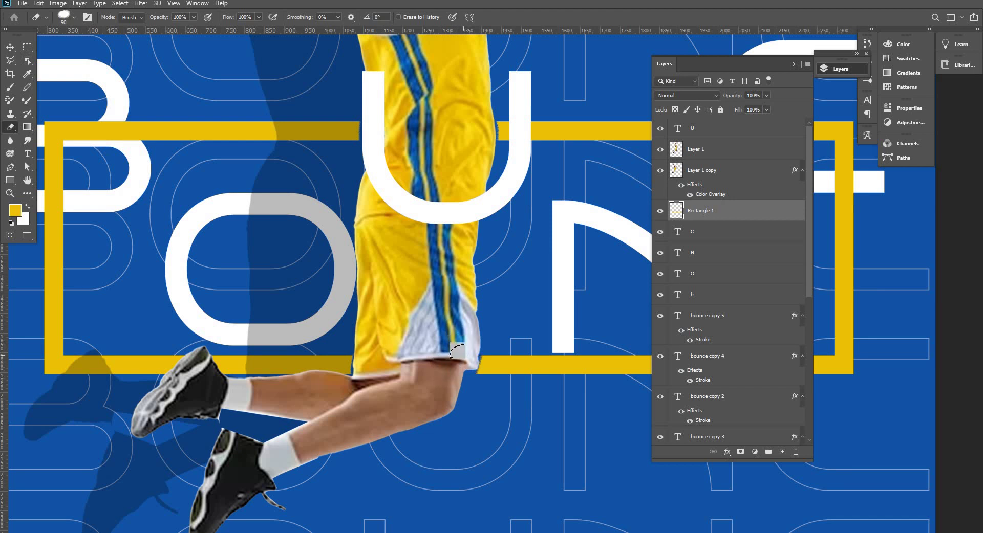
scroll(416, 248, down, 5)
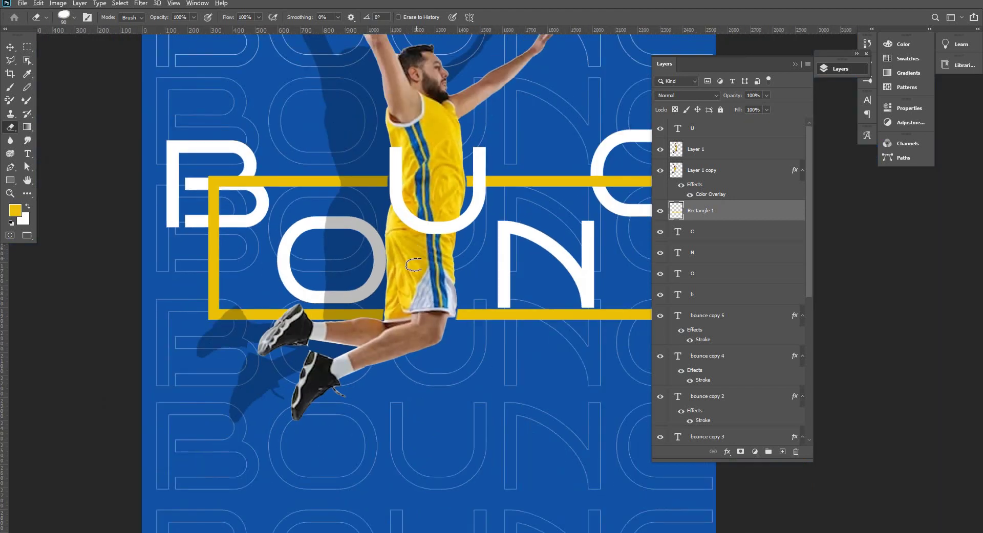
scroll(427, 257, up, 2)
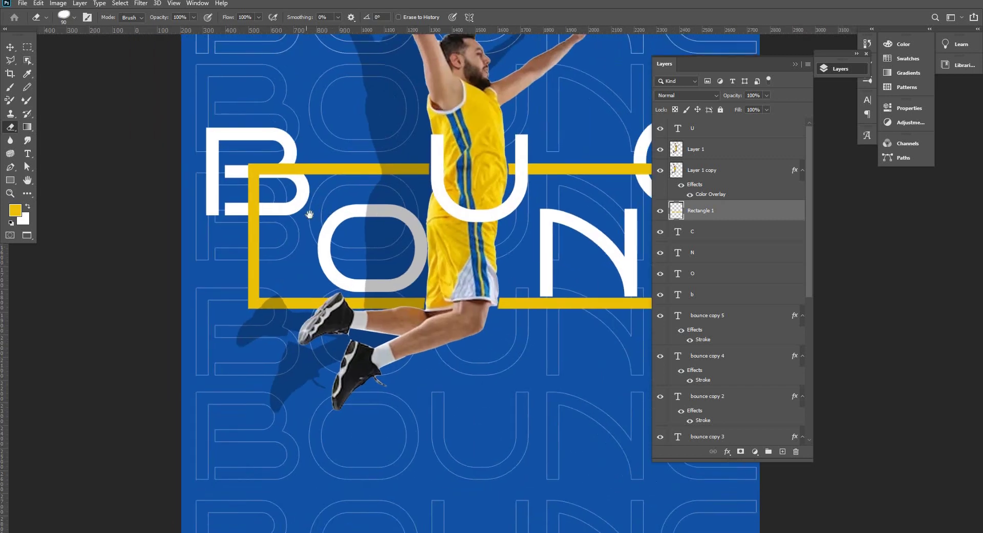
scroll(415, 211, down, 3)
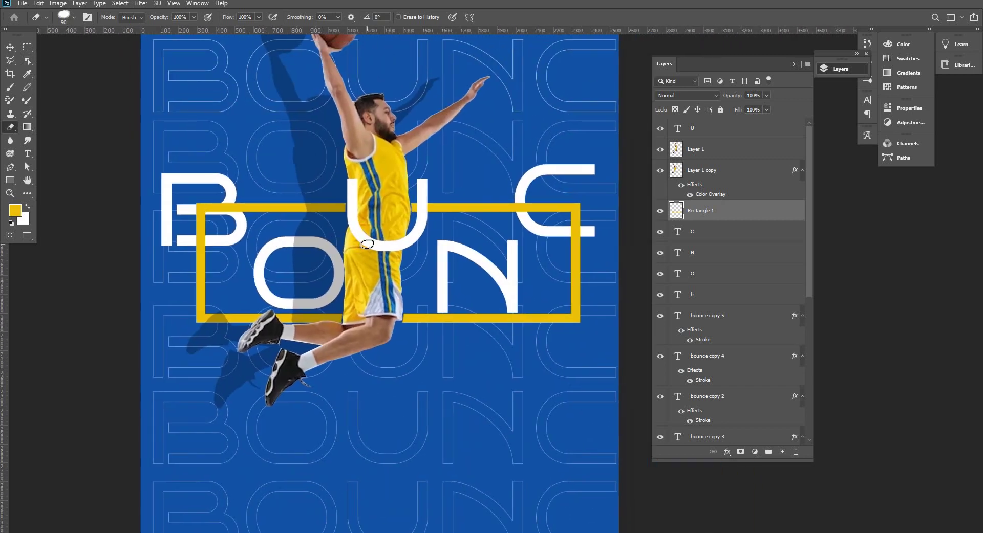
click(10, 47)
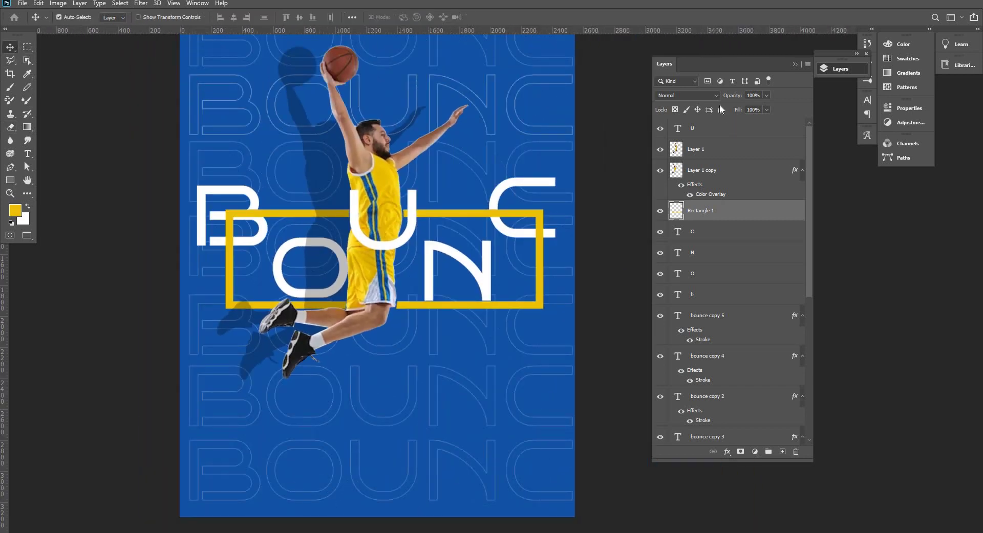
Try blend modes such as Darker Color, Screen, Soft Light, Hard Mix and Exclusion on the yellow frame layer, and restore Normal
click(680, 96)
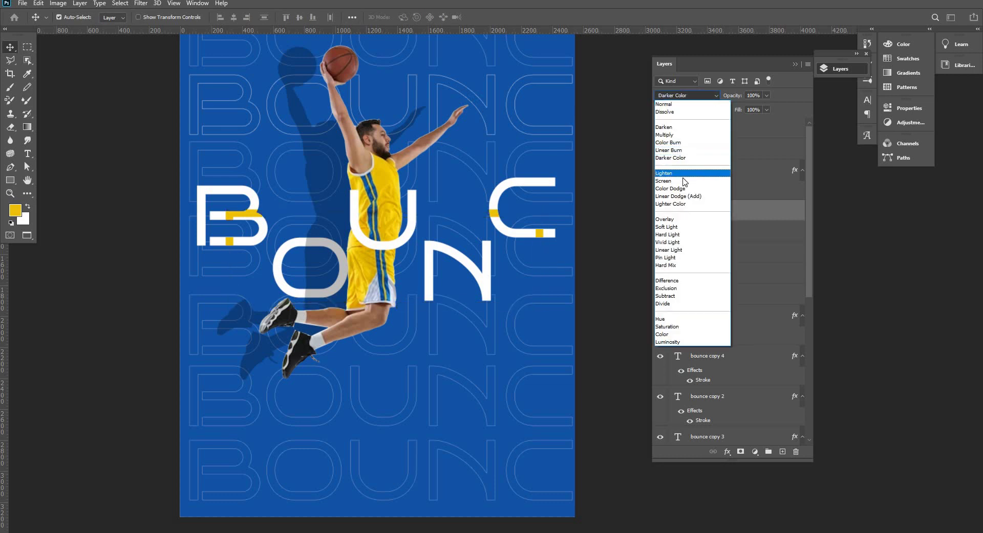
click(686, 104)
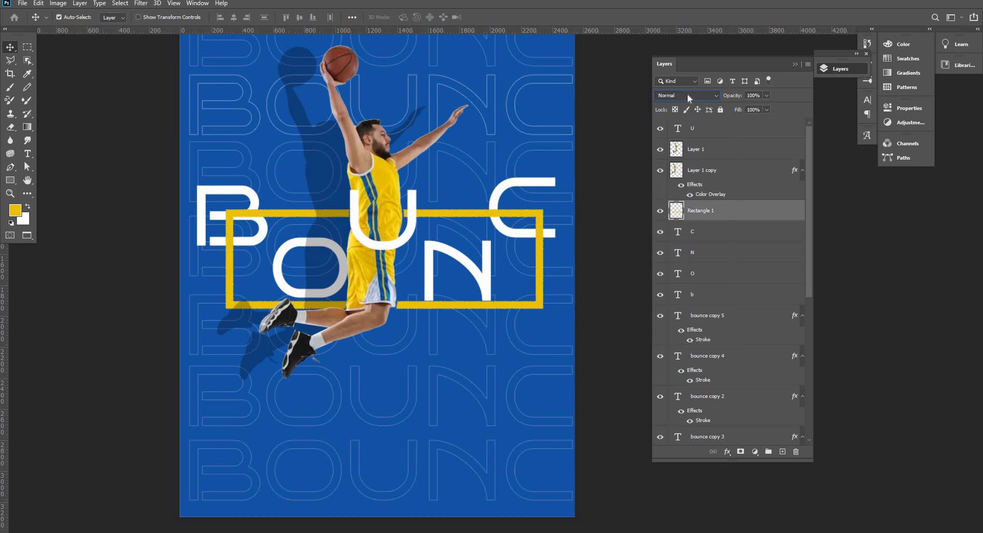
scroll(687, 95, down, 5)
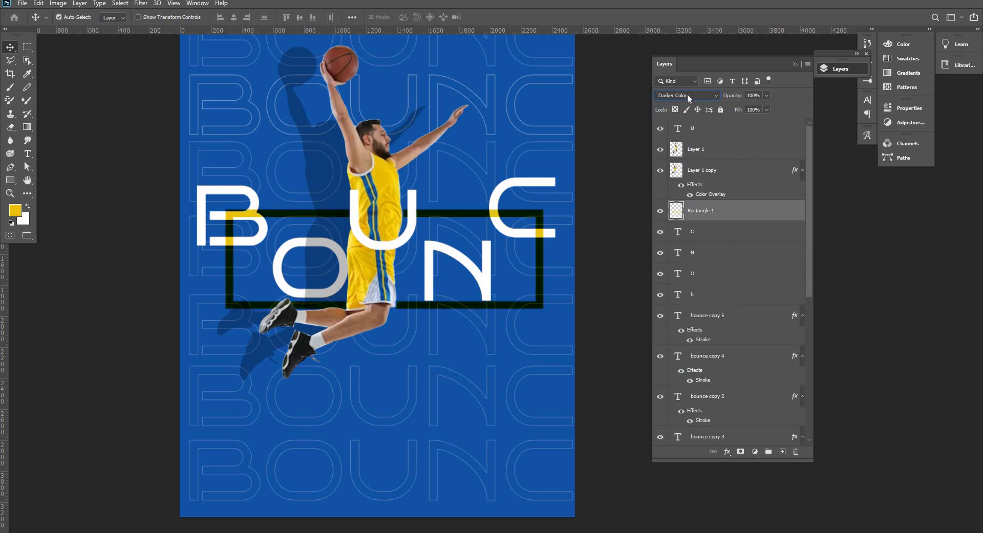
scroll(686, 95, down, 3)
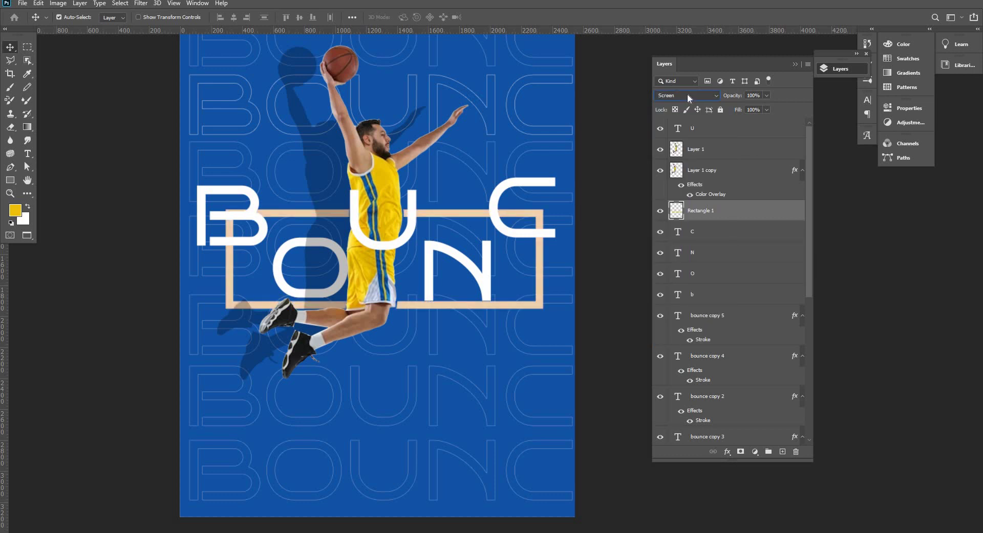
scroll(687, 95, down, 1)
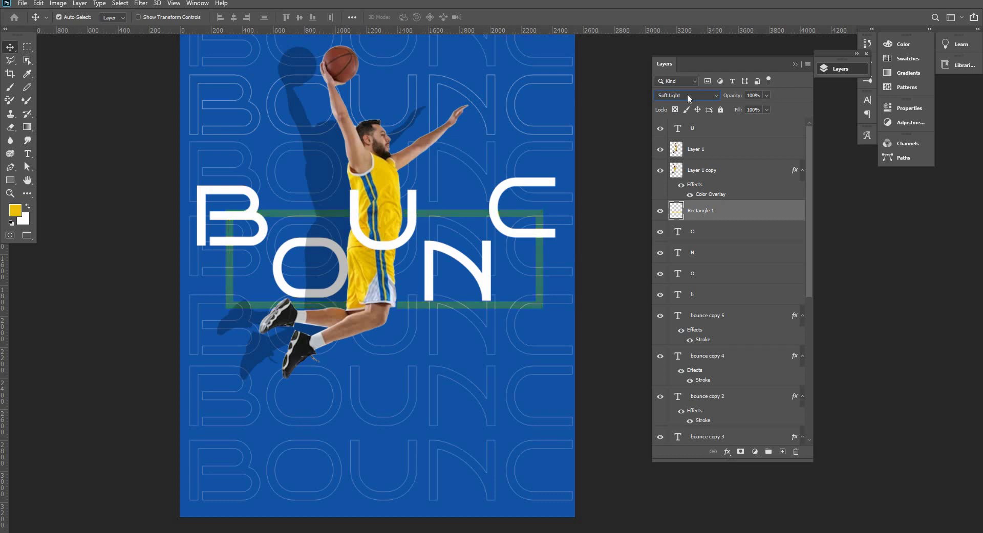
scroll(687, 96, down, 5)
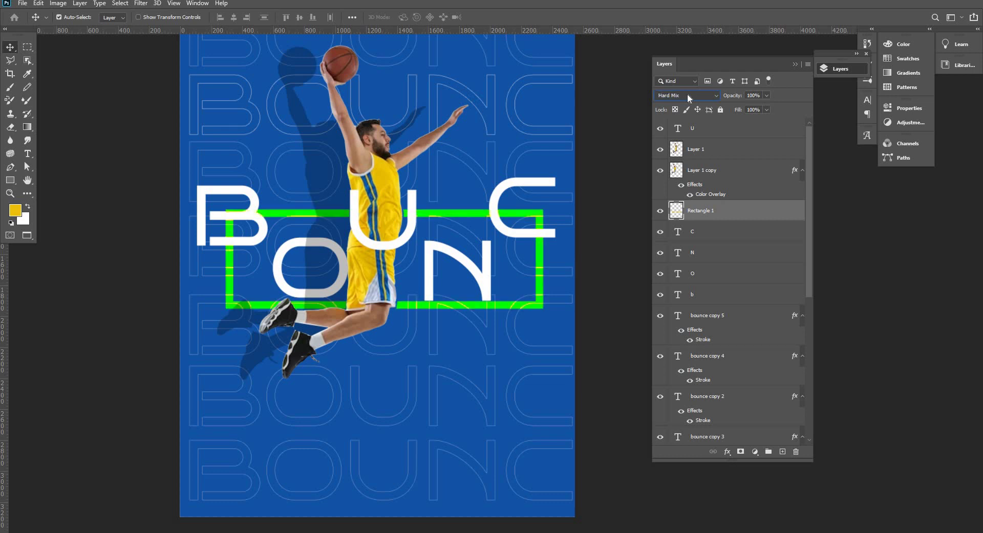
scroll(687, 95, down, 2)
click(687, 95)
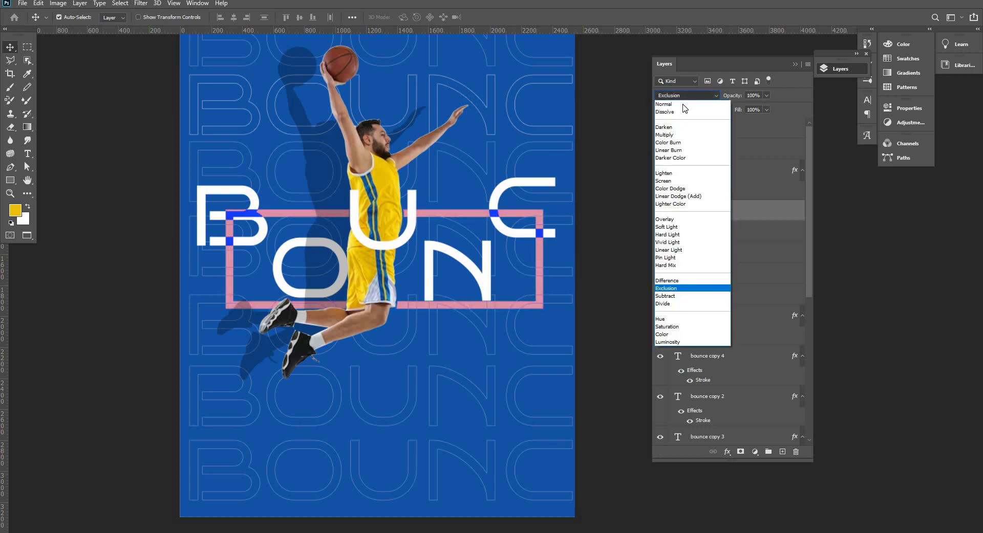
click(683, 104)
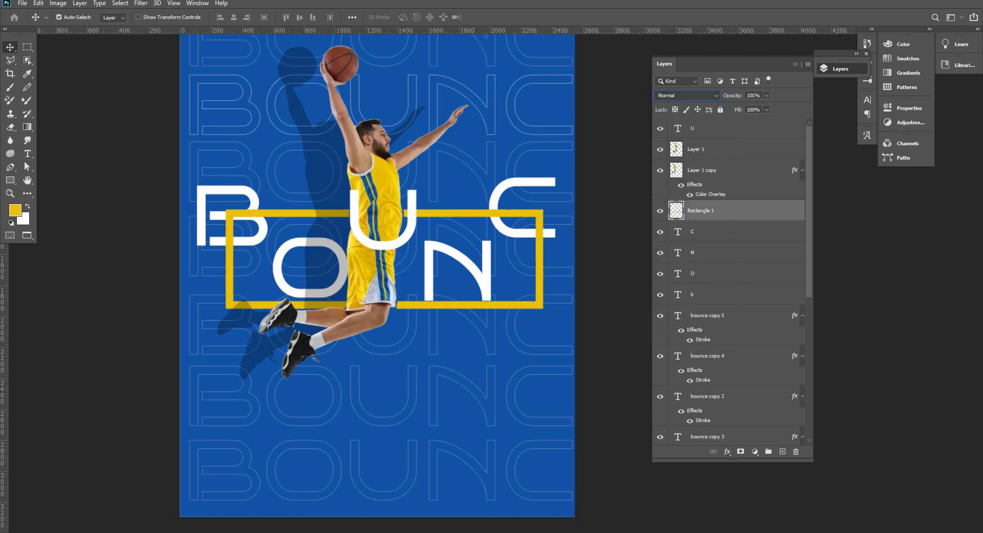
Lower the yellow frame layer's opacity to 67% and deselect the layer
drag(745, 108, 735, 108)
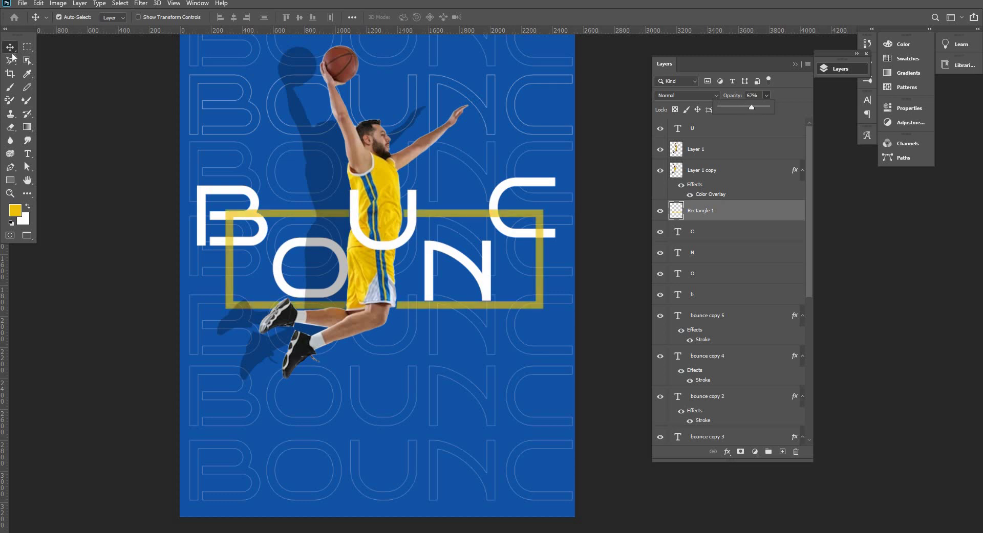
click(214, 317)
scroll(361, 320, down, 2)
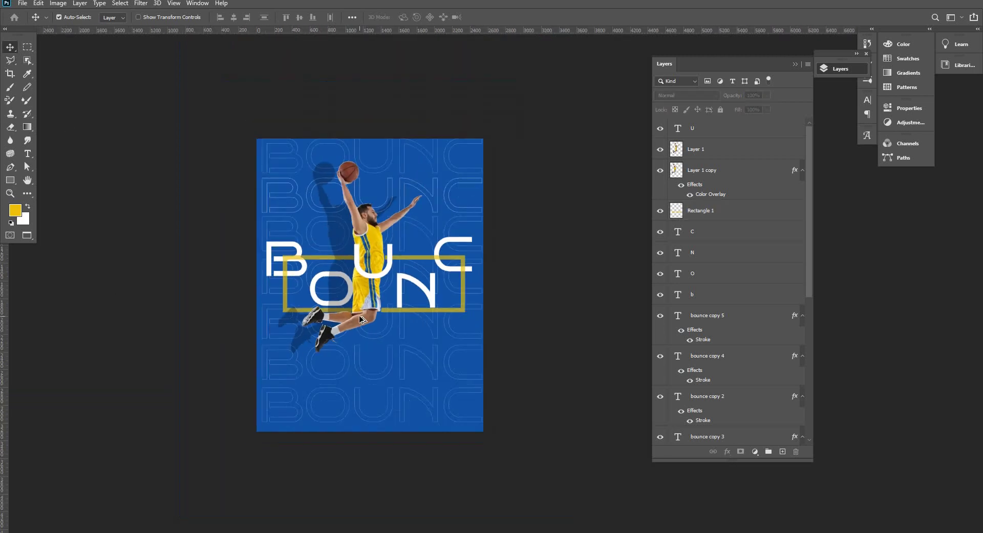
scroll(361, 320, up, 4)
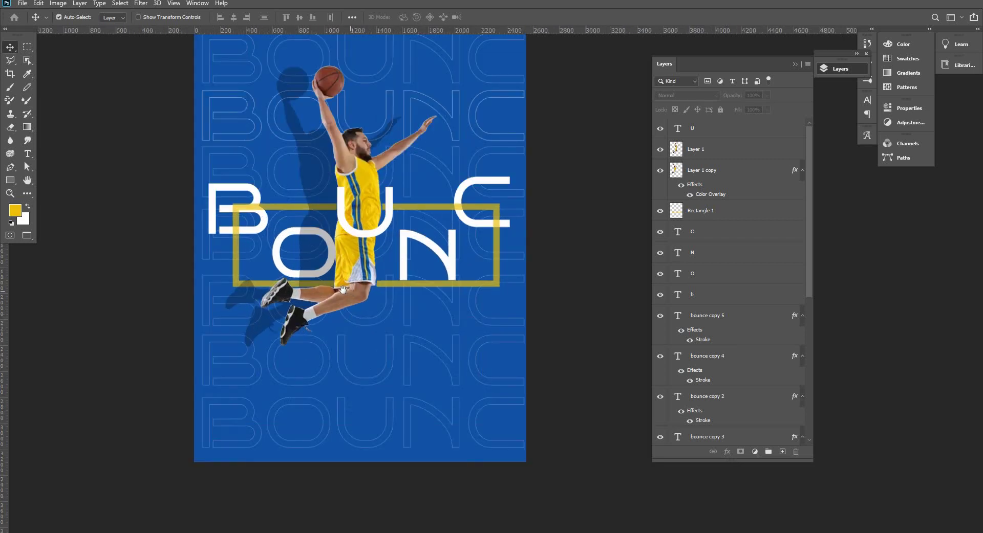
drag(343, 290, 336, 280)
Add a new layer above the "U" and make white the foreground color for the Brush tool
click(725, 133)
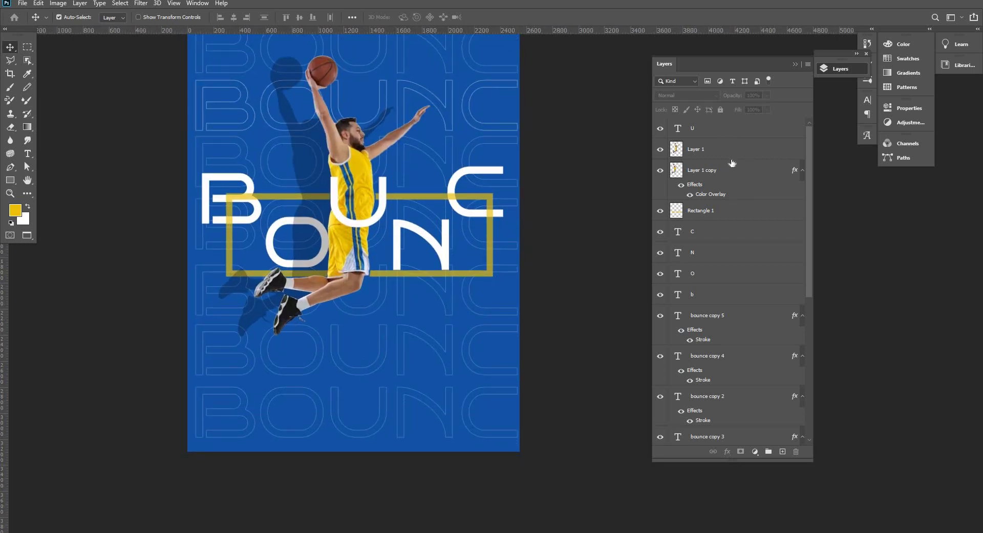
click(782, 452)
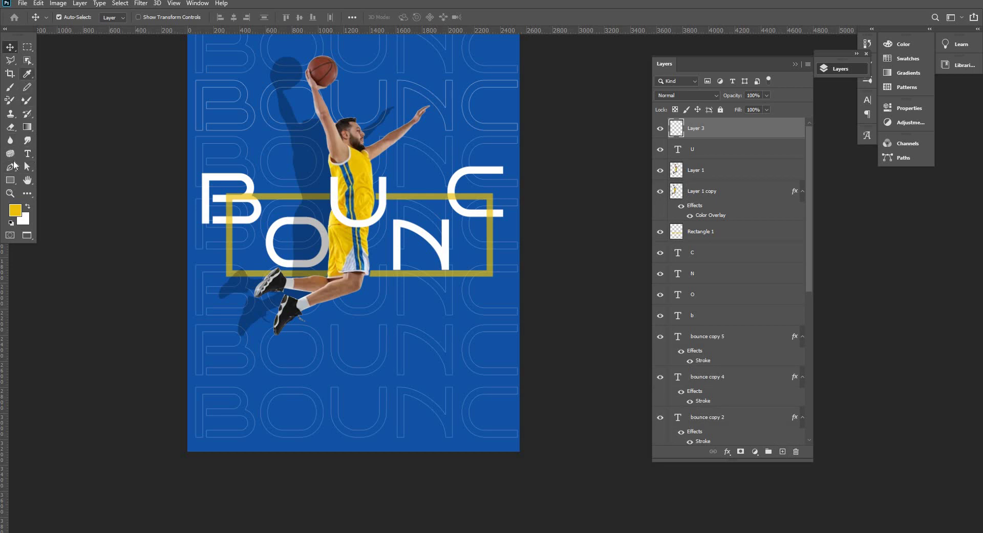
key(b)
click(26, 207)
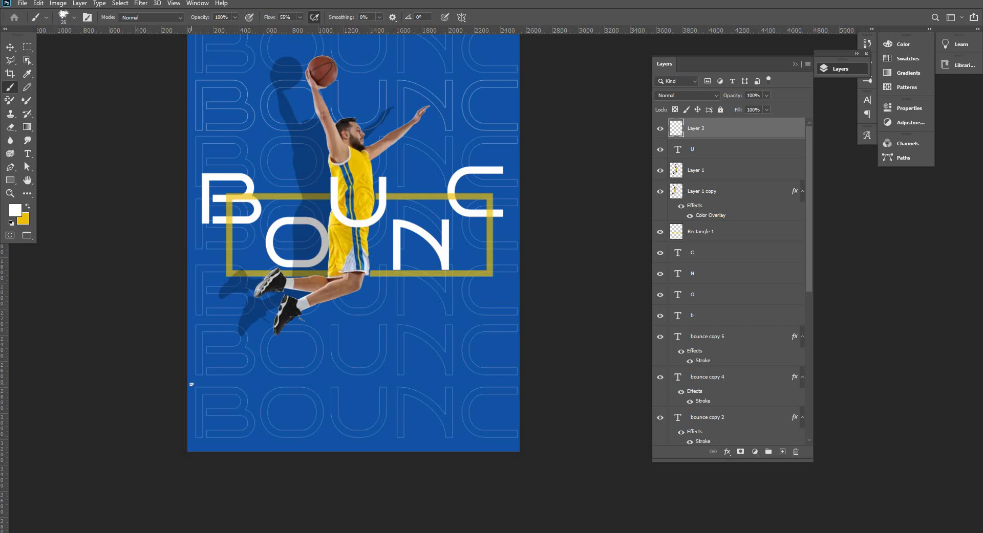
Choose the Soft Round brush from the general brushes and enlarge it to 1400 px
key(bracketright)
key(bracketright)
click(64, 16)
scroll(127, 121, up, 2)
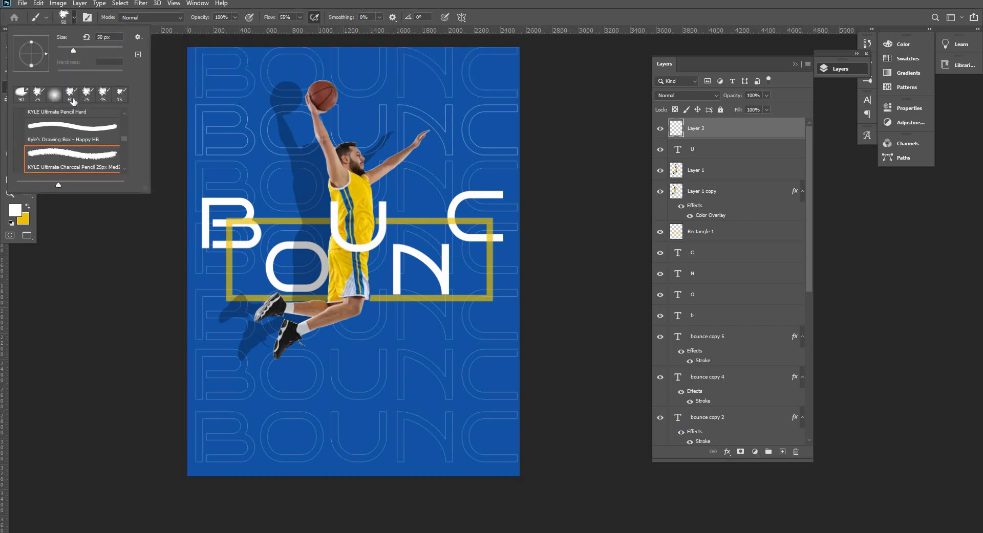
drag(123, 137, 121, 113)
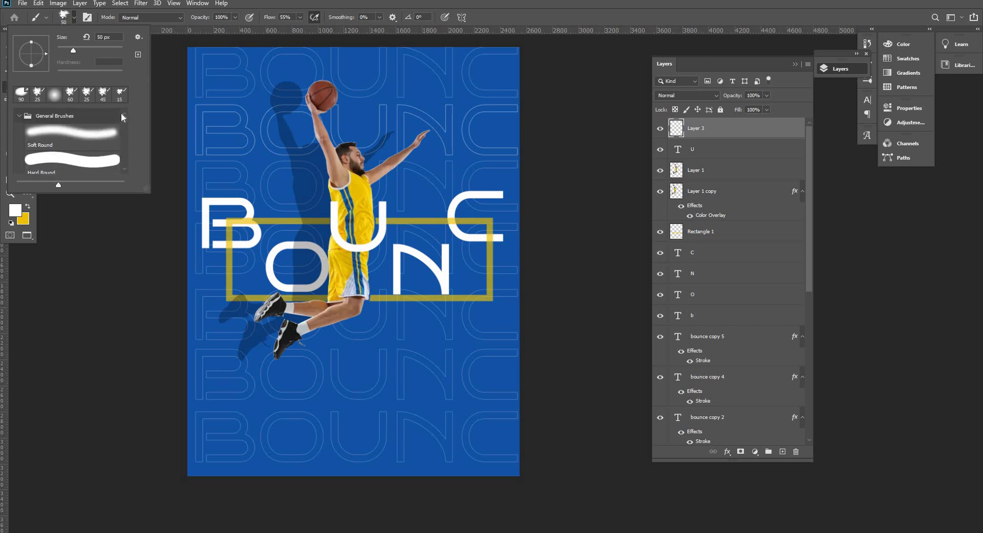
double_click(91, 138)
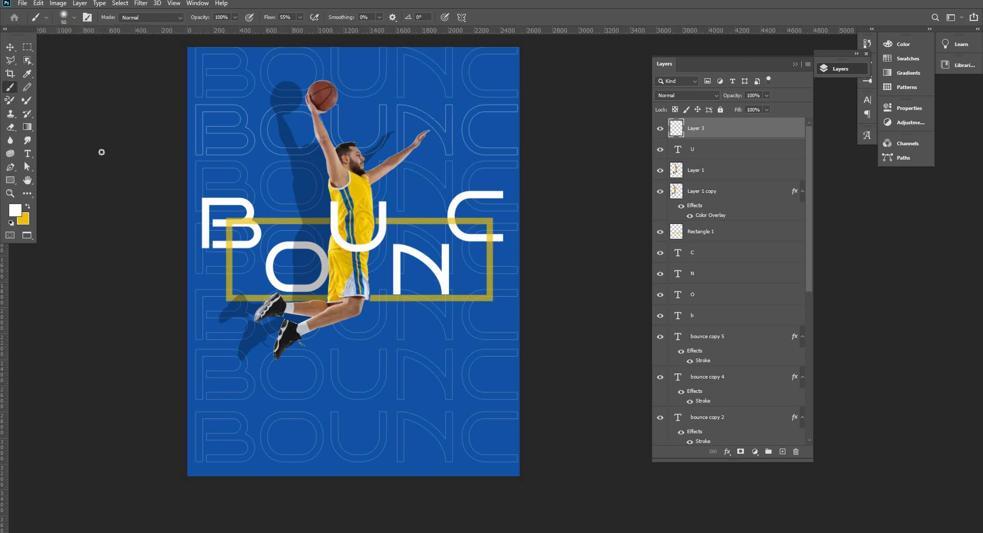
key(bracketright)
key(bracketright)
key(bracketright)
key(bracketright)
key(bracketright)
key(bracketright)
key(bracketright)
key(bracketright)
key(bracketright)
key(bracketright)
key(bracketright)
key(bracketright)
key(bracketright)
key(bracketright)
key(bracketright)
key(bracketright)
key(bracketright)
key(bracketright)
key(bracketright)
key(bracketright)
Paint a soft white glow across the lower part of the poster, from the player's feet to the bottom edge
mouse_move(220, 389)
mouse_down()
mouse_move(348, 440)
mouse_move(491, 369)
mouse_move(417, 427)
mouse_up()
mouse_move(394, 379)
mouse_down()
mouse_move(358, 358)
mouse_move(228, 348)
mouse_move(263, 358)
mouse_move(301, 343)
mouse_up()
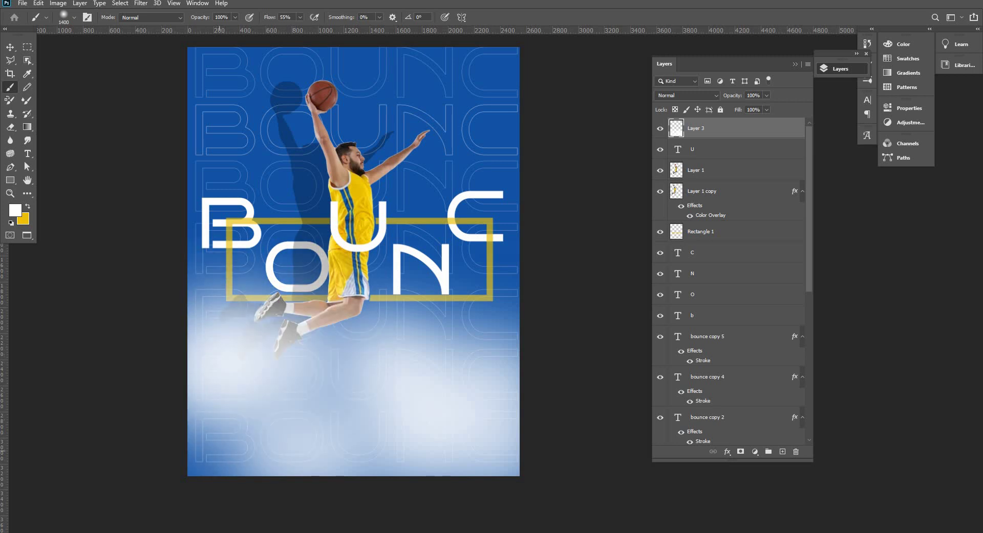
drag(256, 388, 225, 435)
drag(491, 450, 358, 460)
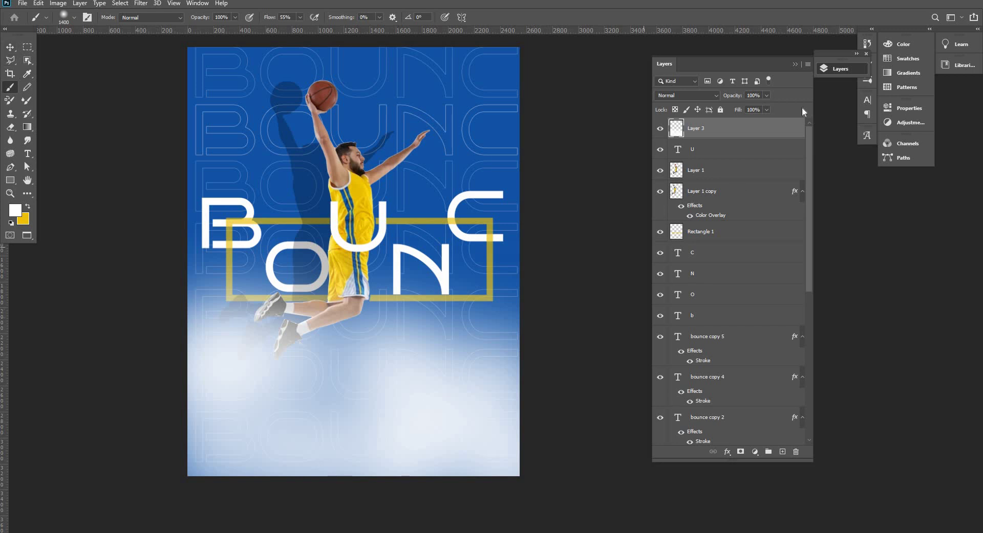
Set the white glow layer's blend mode to Overlay
click(714, 94)
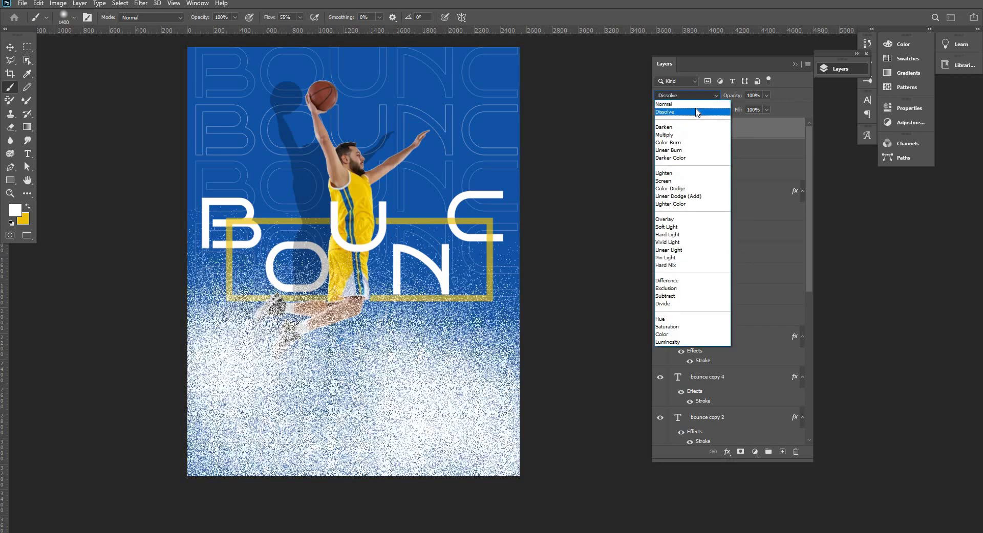
click(696, 105)
scroll(695, 96, down, 1)
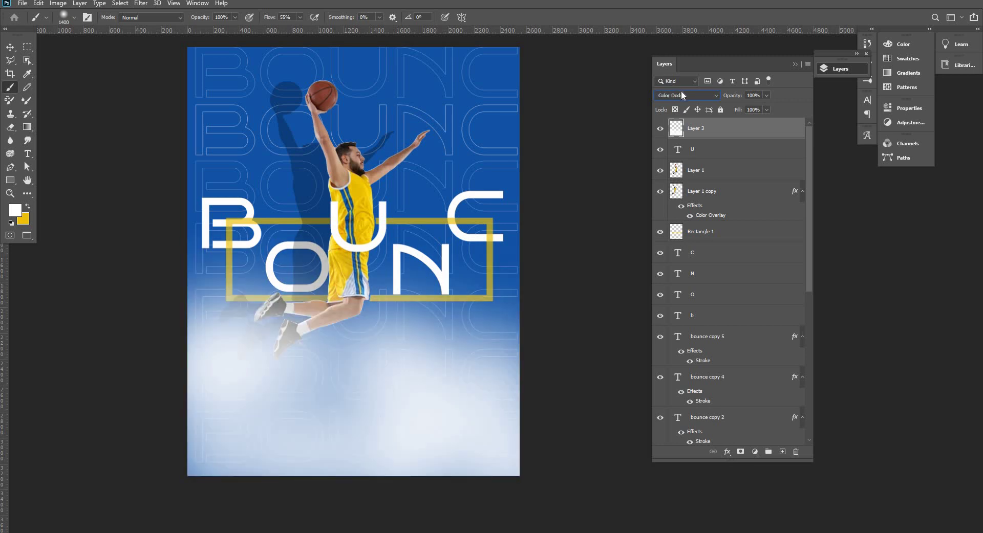
scroll(681, 90, down, 1)
scroll(681, 93, down, 1)
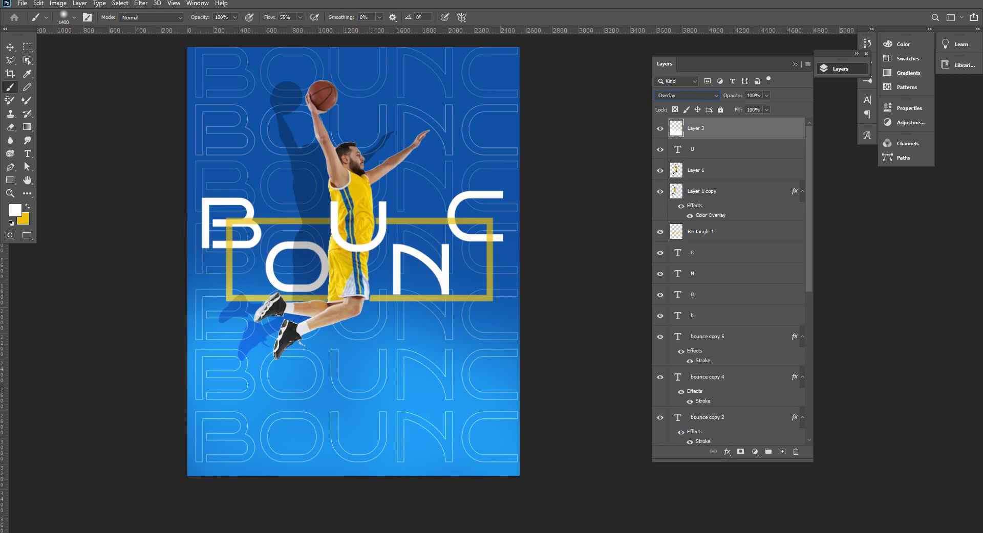
click(10, 47)
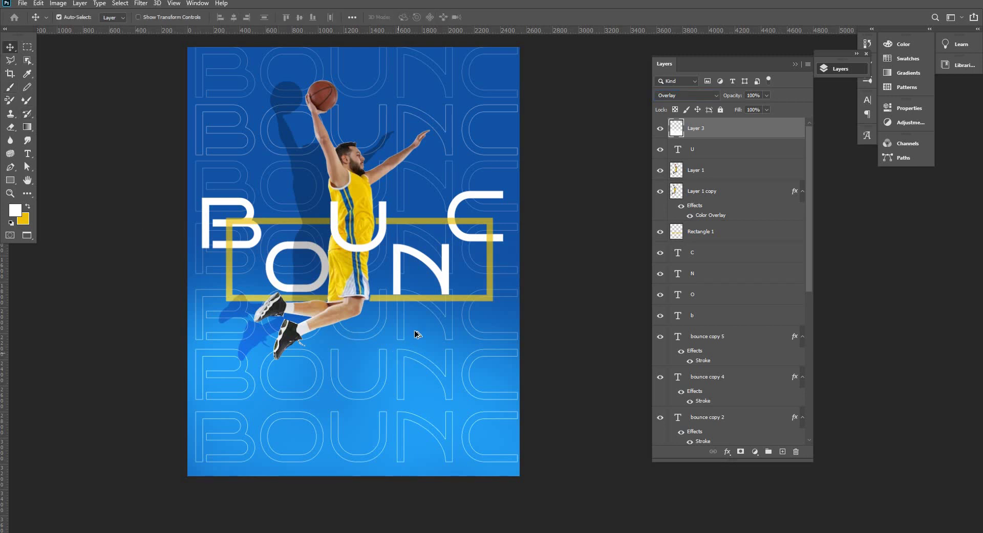
Examine the whole poster at several zoom levels and in full-screen view with no layer selected
scroll(445, 294, down, 2)
scroll(309, 277, up, 1)
scroll(328, 305, up, 2)
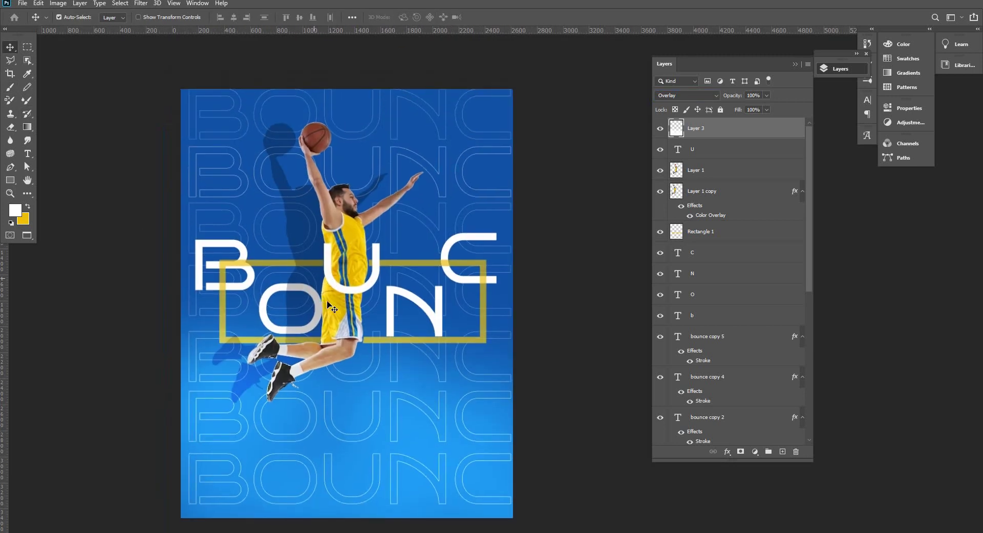
scroll(330, 308, down, 1)
scroll(358, 297, up, 2)
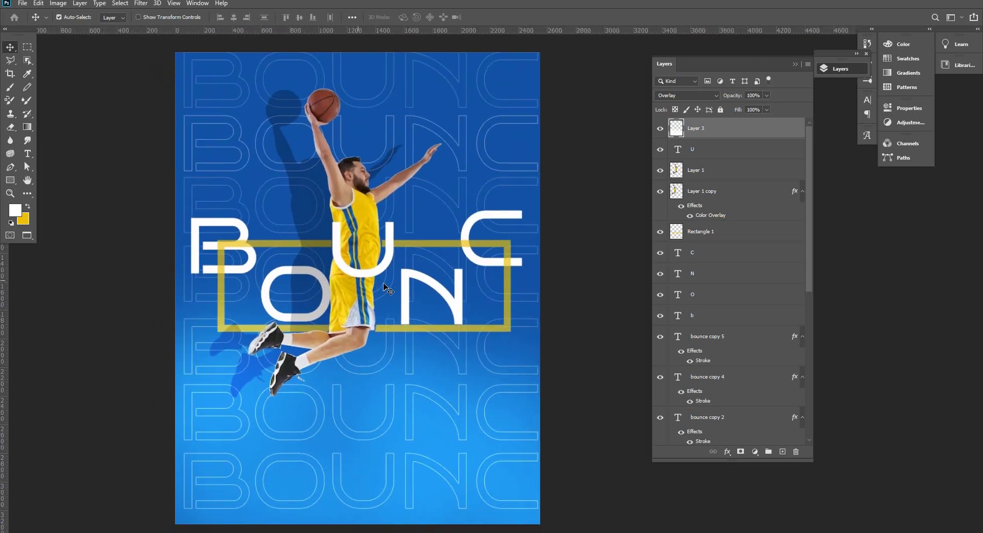
key(f)
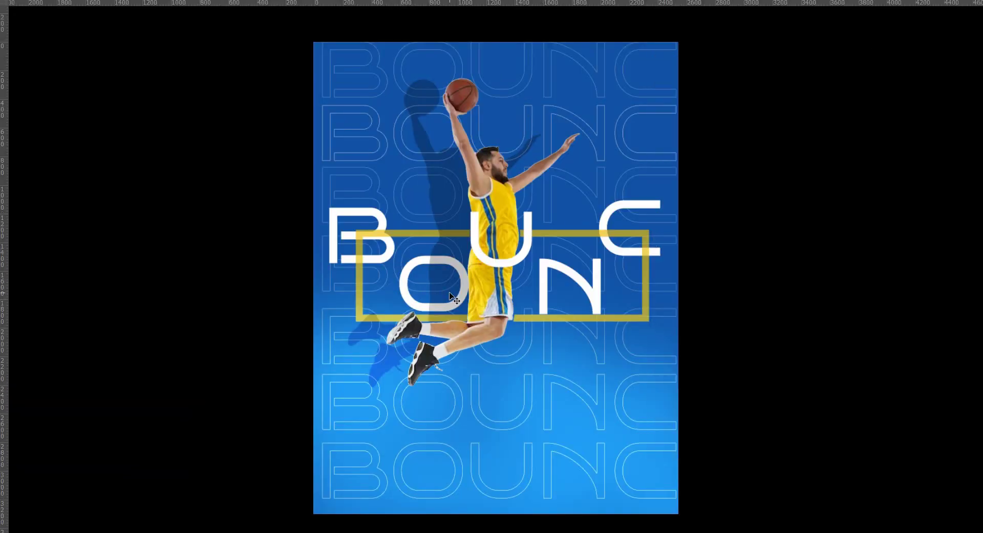
key(f)
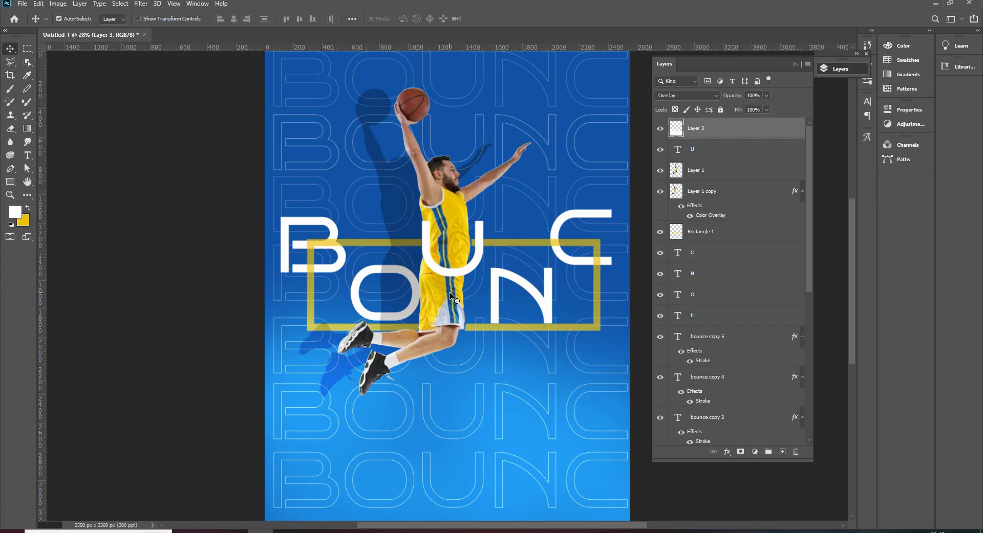
key(ctrl+0)
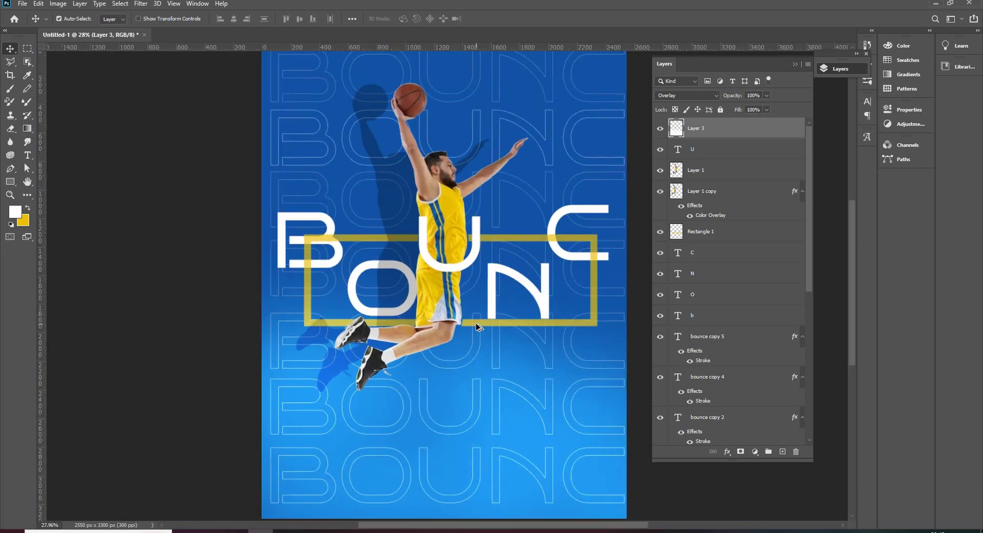
scroll(476, 327, down, 1)
click(241, 306)
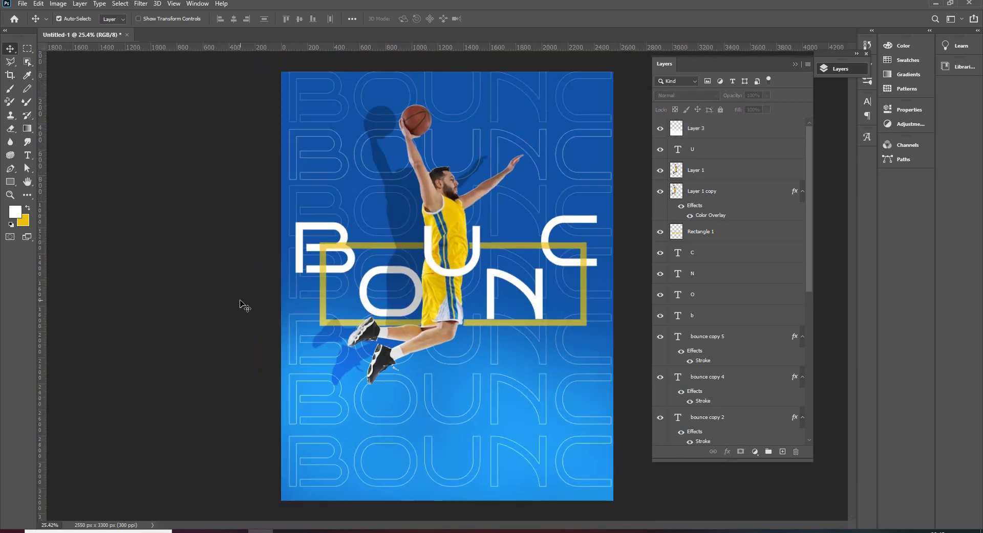
key(f)
key(f)
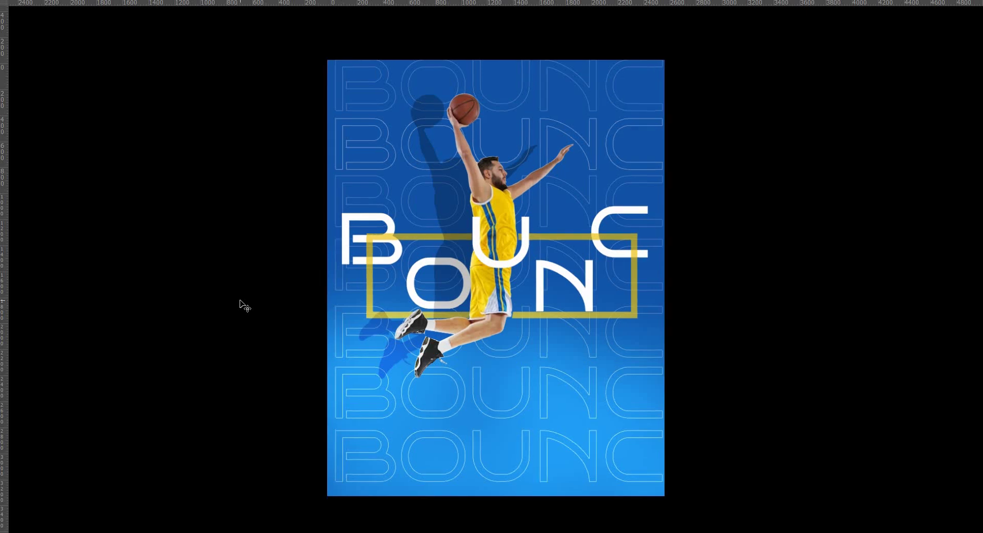
key(ctrl+0)
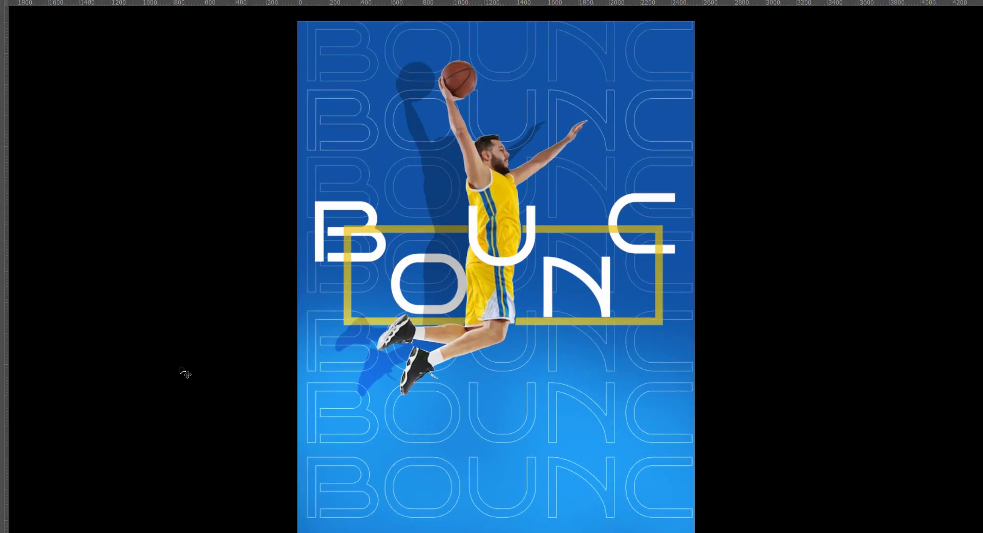